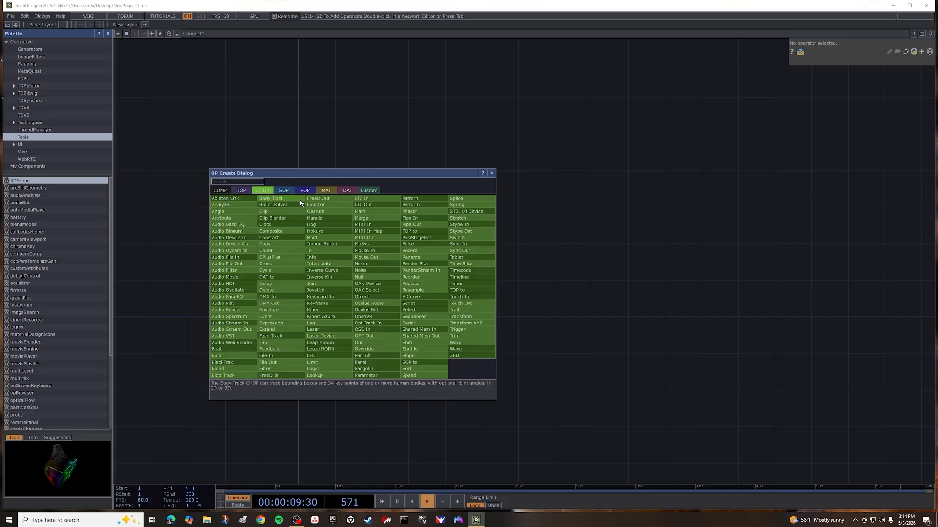
Add a Pattern CHOP to the empty project network.
left_click(410, 199)
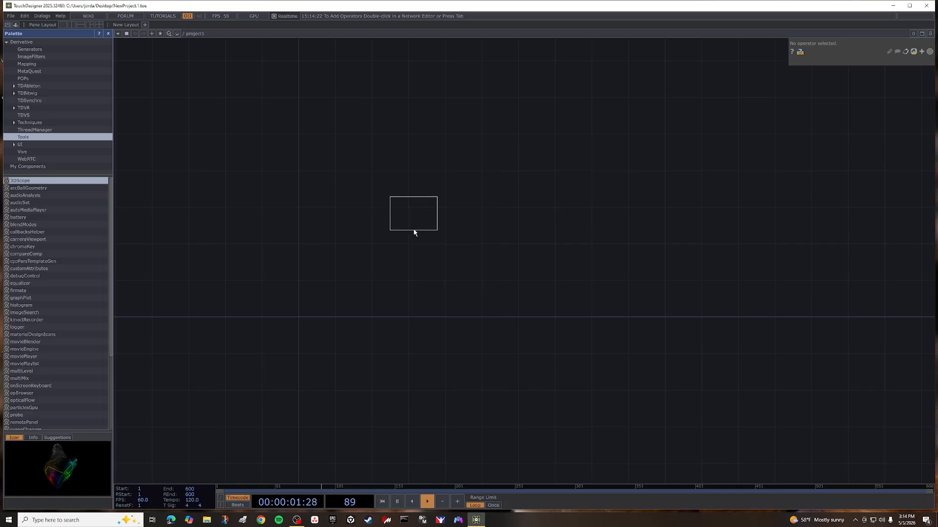
left_click(380, 277)
scroll(398, 276, "up", 2)
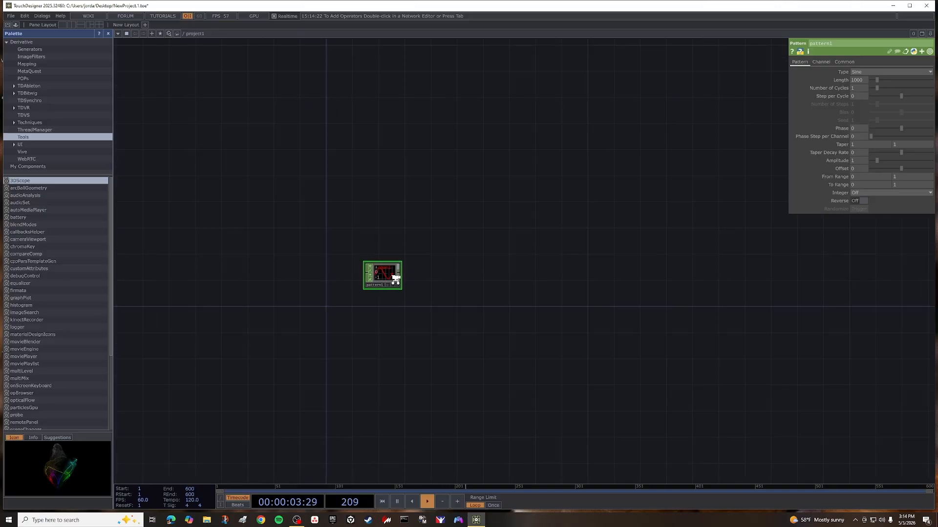
scroll(471, 290, "up", 2)
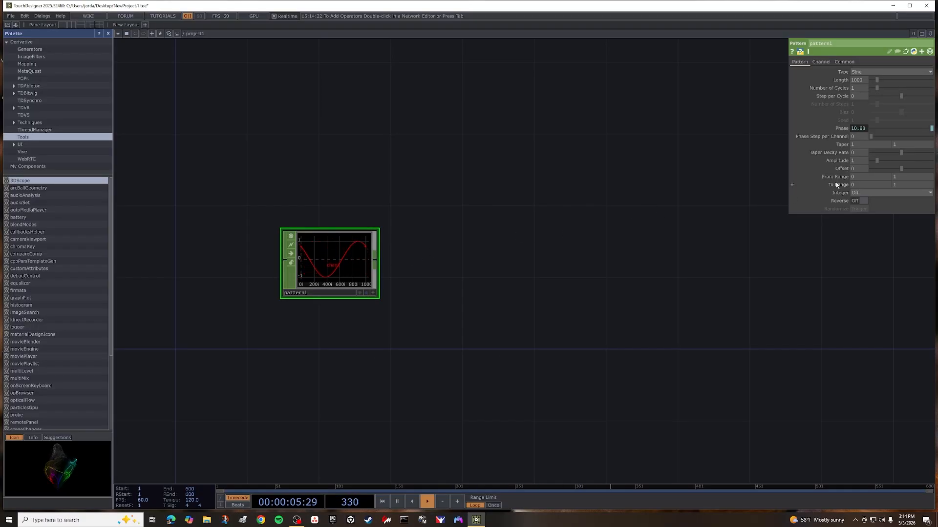
Set the Pattern CHOP's amplitude to 1.5.
left_click(862, 162)
type("1.5")
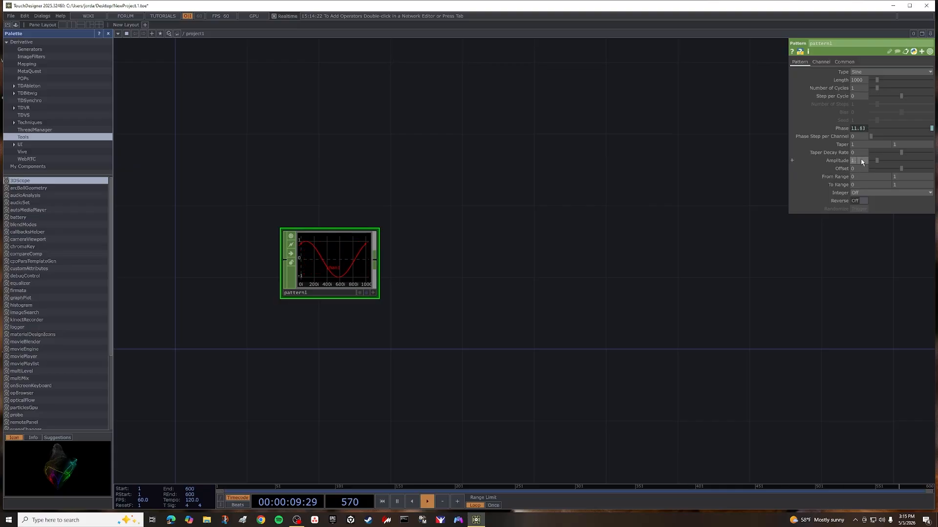
key("Return")
Add a CHOP to TOP fed by the output of pattern1 and place it beside that node.
scroll(471, 265, "down", 3)
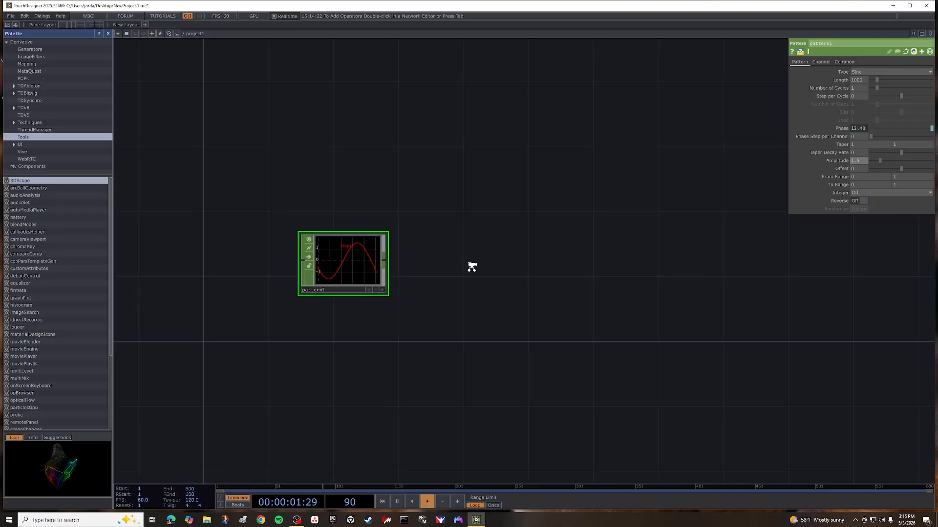
left_click_drag(405, 262, 317, 269)
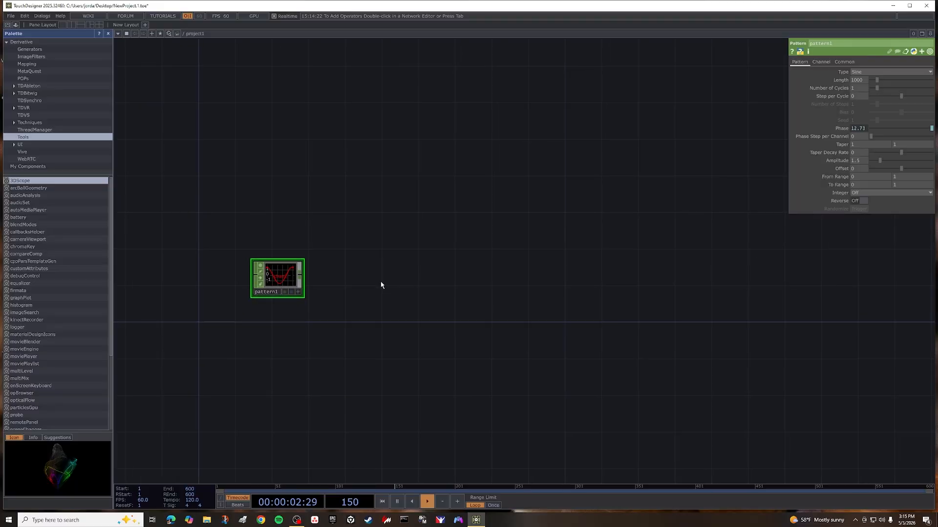
left_click(301, 280)
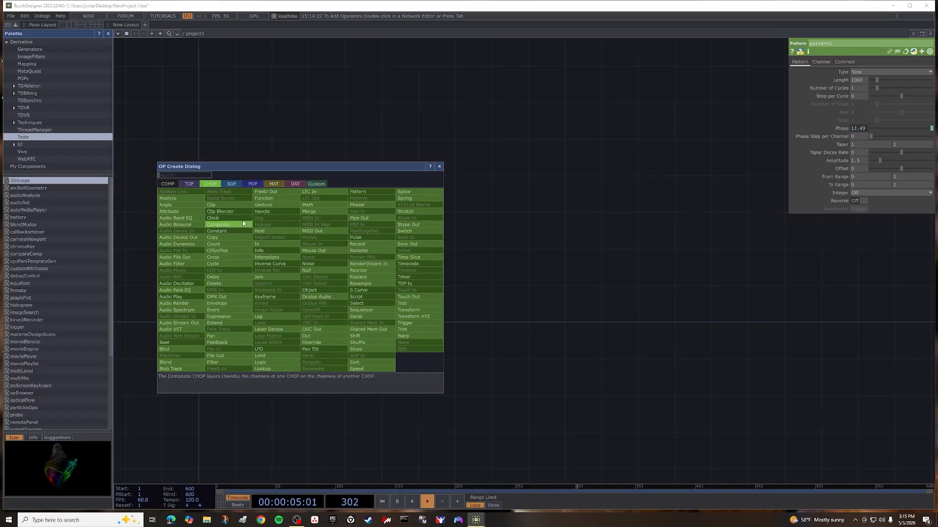
left_click(189, 184)
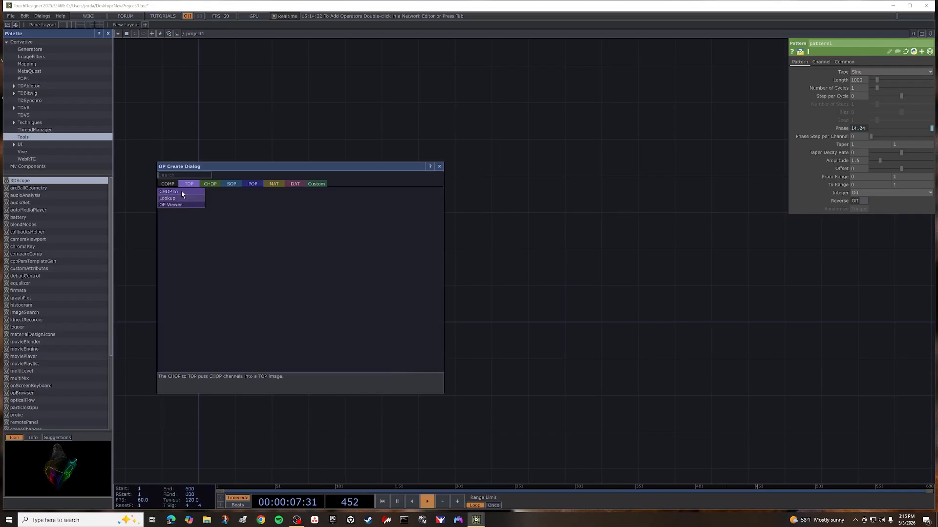
left_click(181, 195)
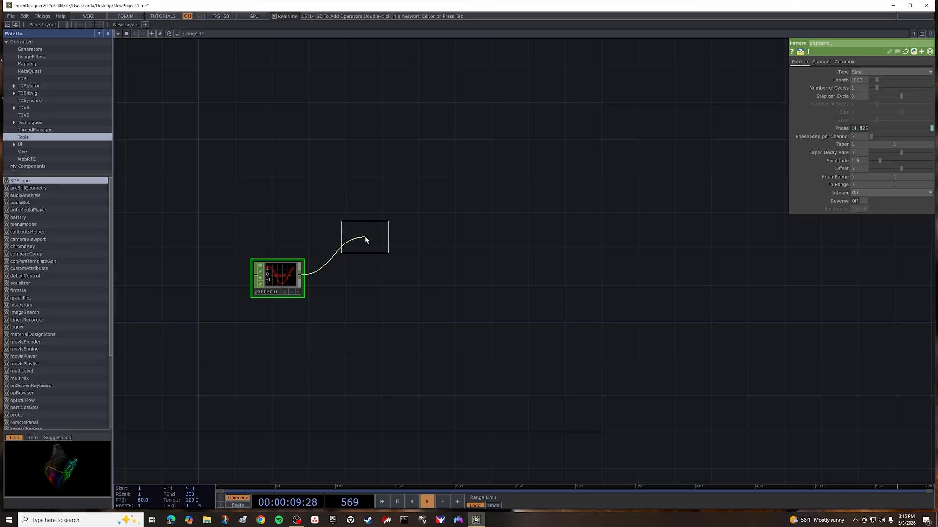
left_click(369, 278)
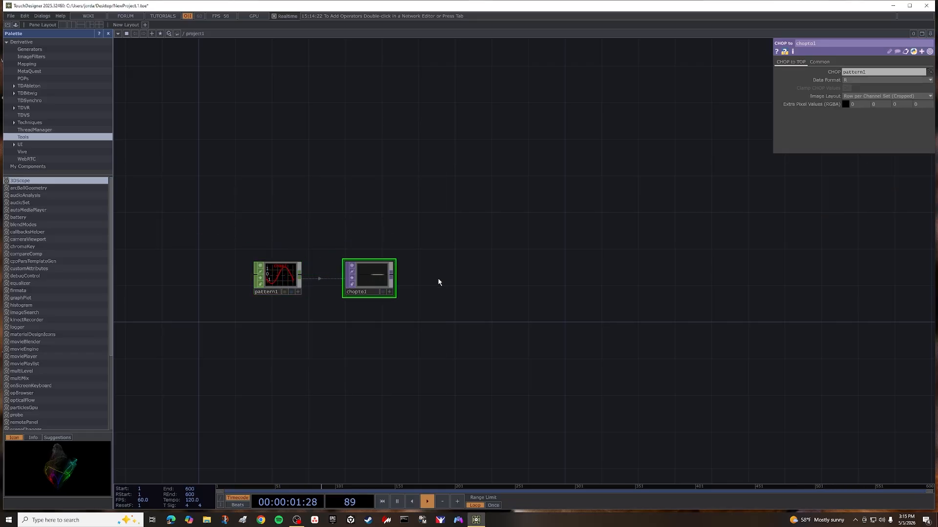
Set the pixel format of the CHOP to TOP node to 32-bit float (RGBA).
scroll(426, 282, "up", 2)
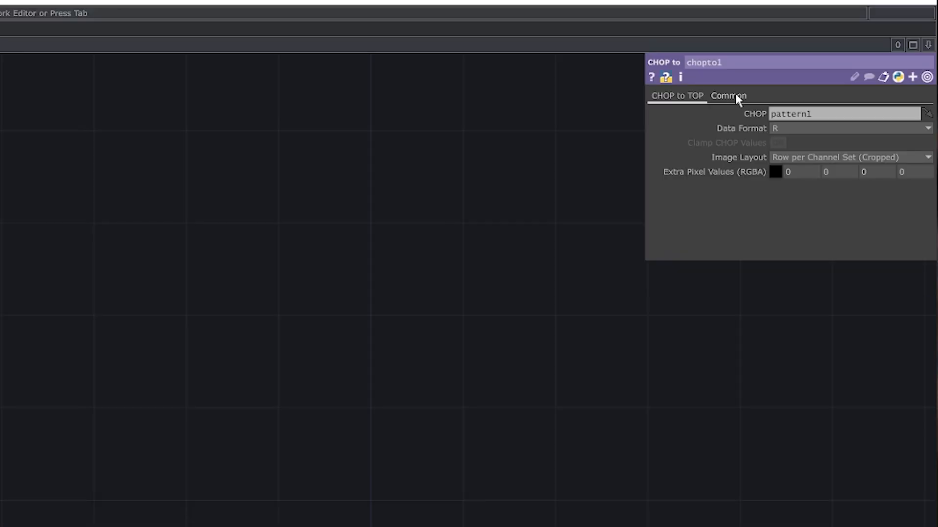
left_click(824, 61)
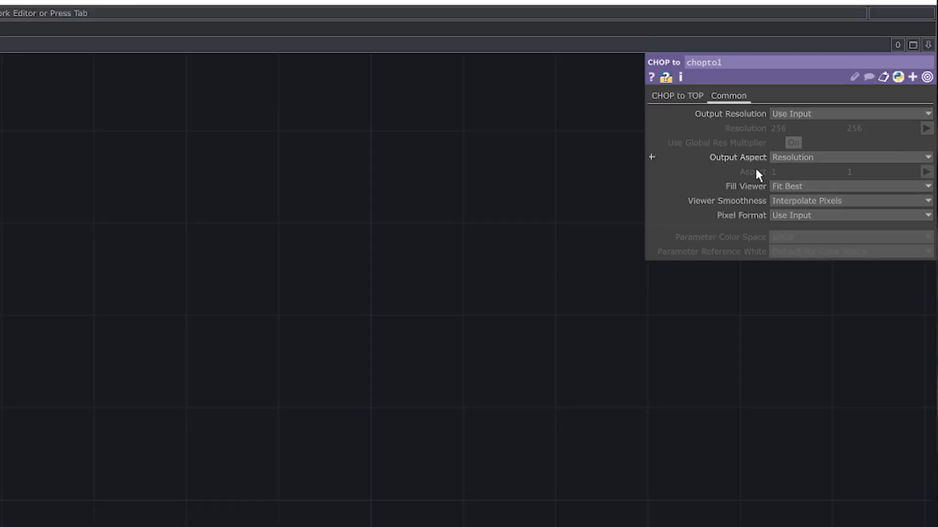
left_click(801, 219)
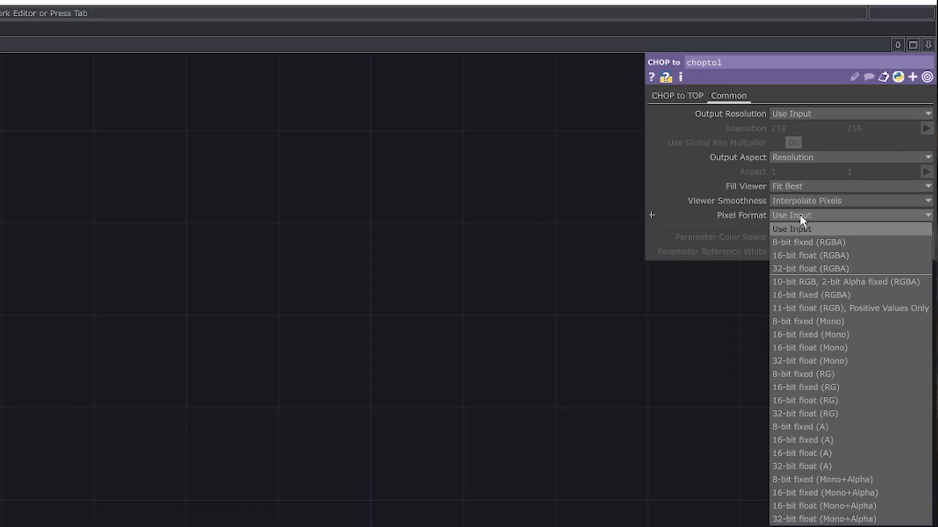
left_click(811, 270)
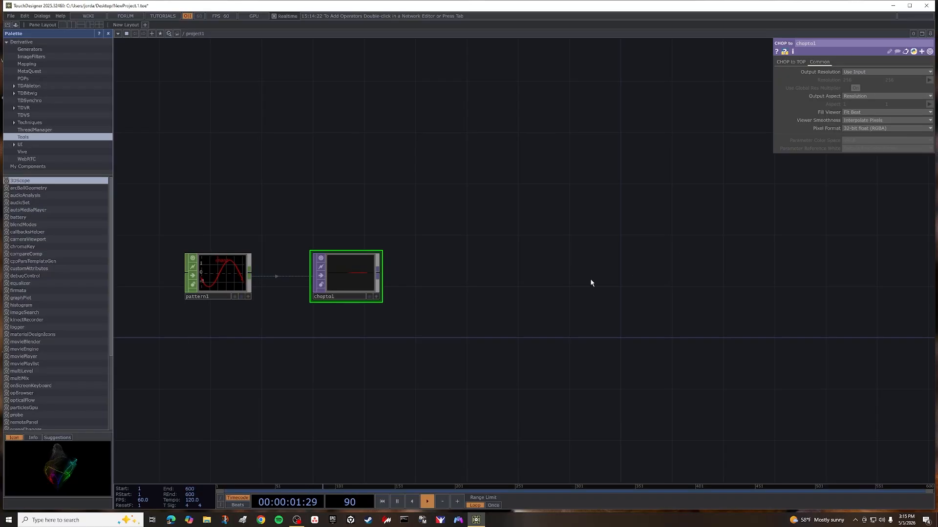
Add a Fit TOP connected to the output of the CHOP to TOP node.
left_click_drag(477, 276, 448, 252)
right_click(349, 253)
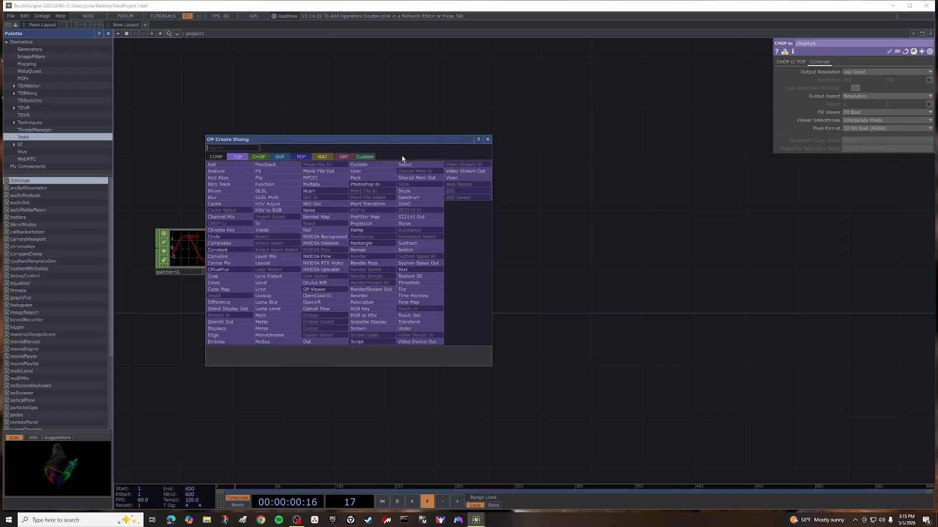
left_click(272, 172)
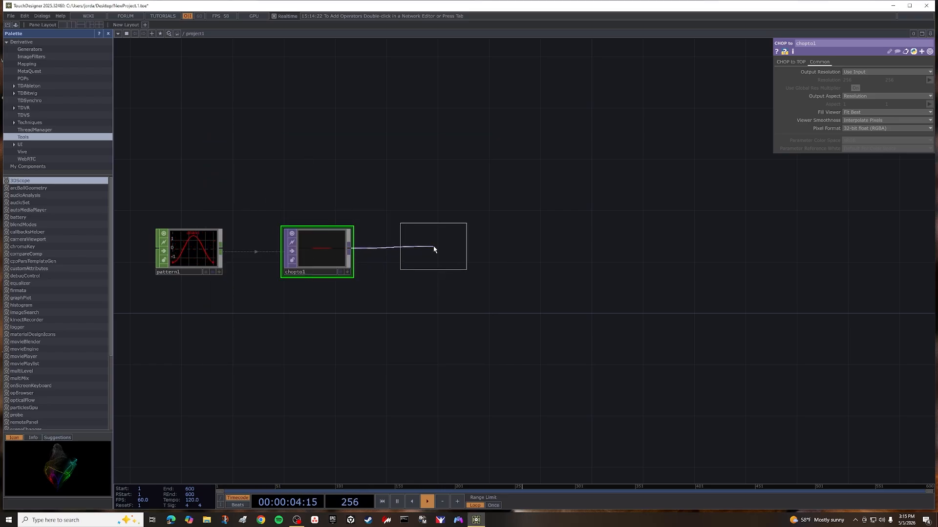
left_click(433, 252)
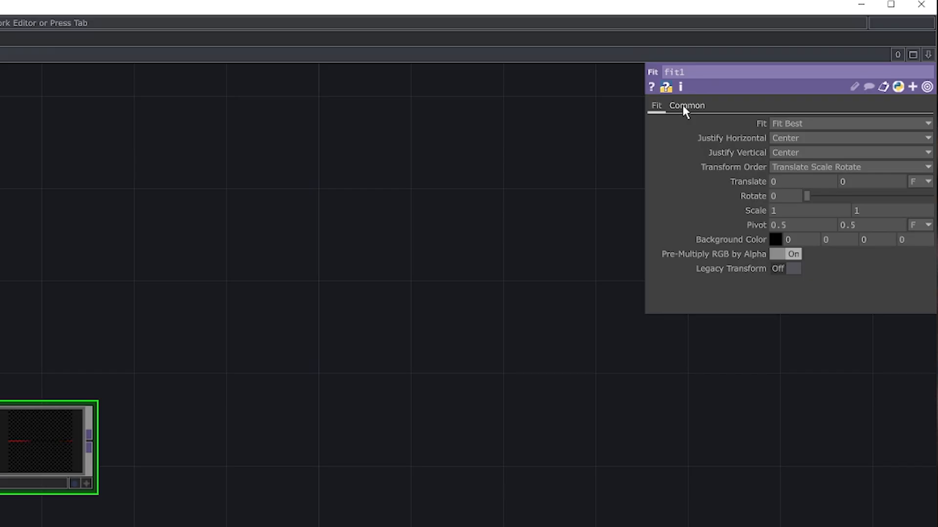
Set the Fit TOP's output to a custom resolution of 720 by 1280.
left_click(794, 62)
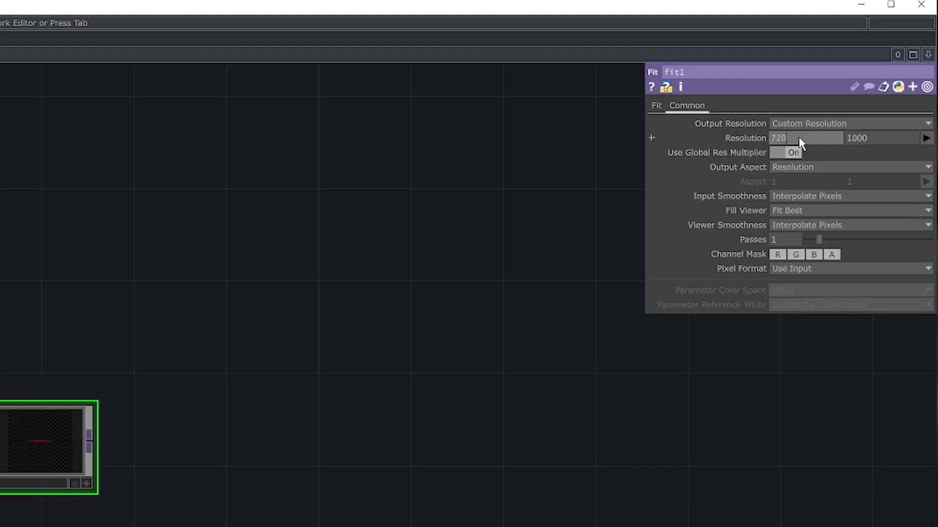
key("Tab")
type("1280")
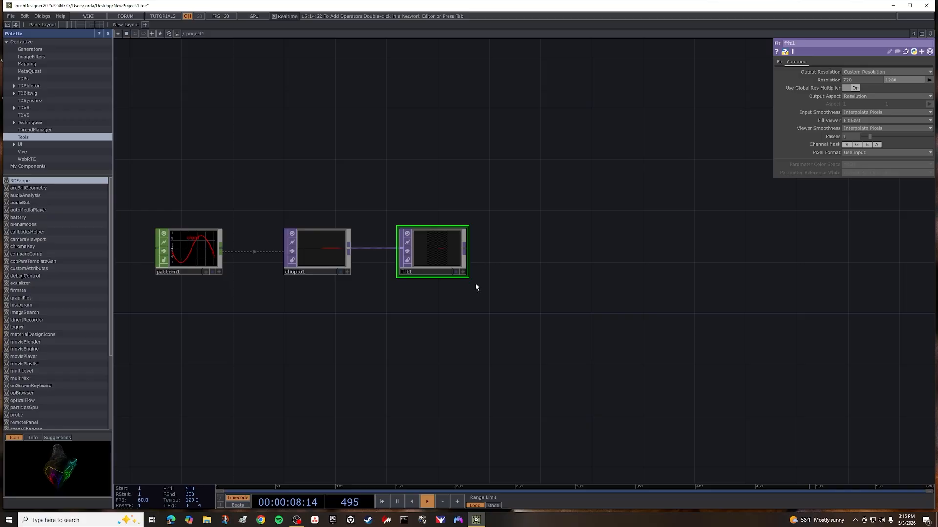
Add a Noise TOP connected to the output of the Fit TOP.
right_click(464, 248)
type("n")
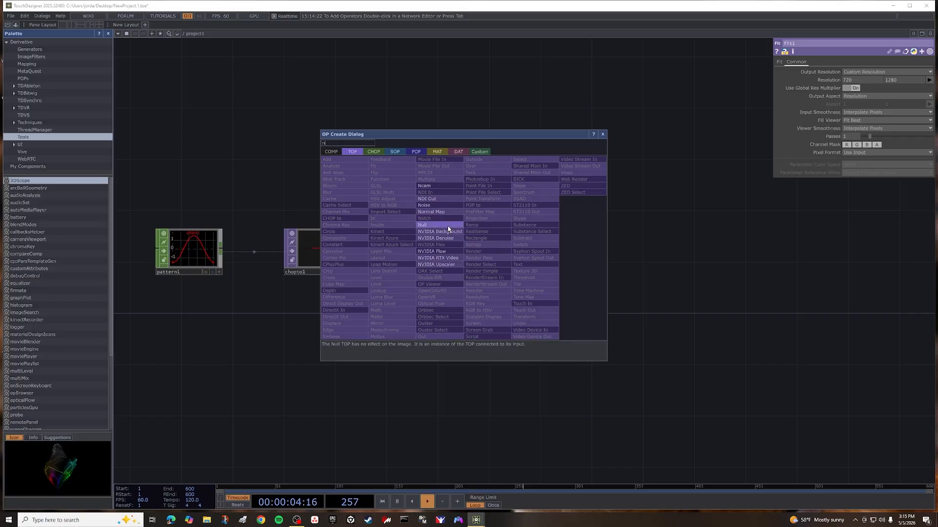
left_click(446, 205)
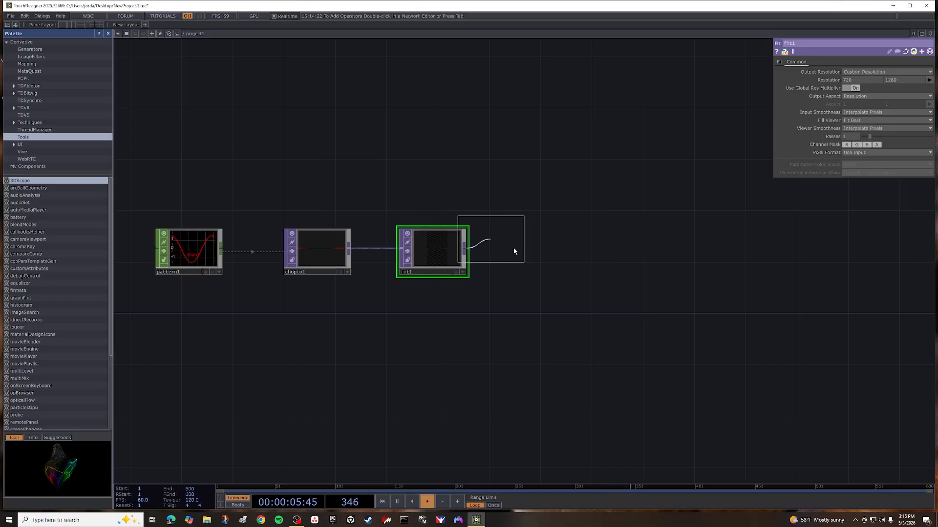
left_click(544, 251)
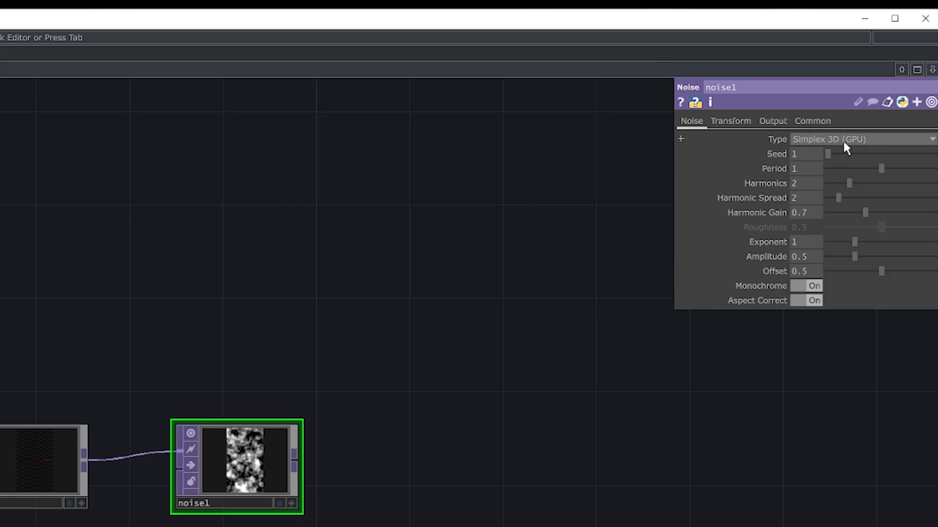
Set the Noise TOP's type to Simplex 4D (GPU) and turn Monochrome off.
left_click(845, 143)
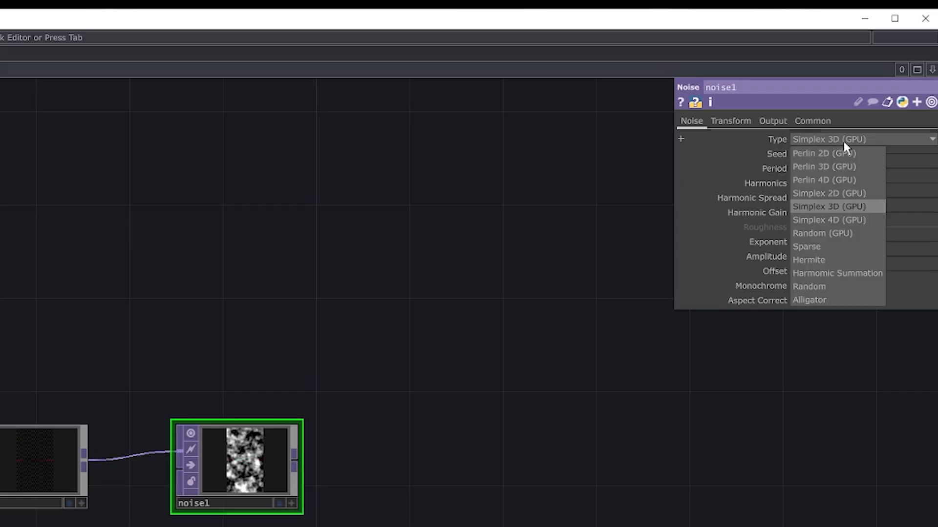
left_click(854, 221)
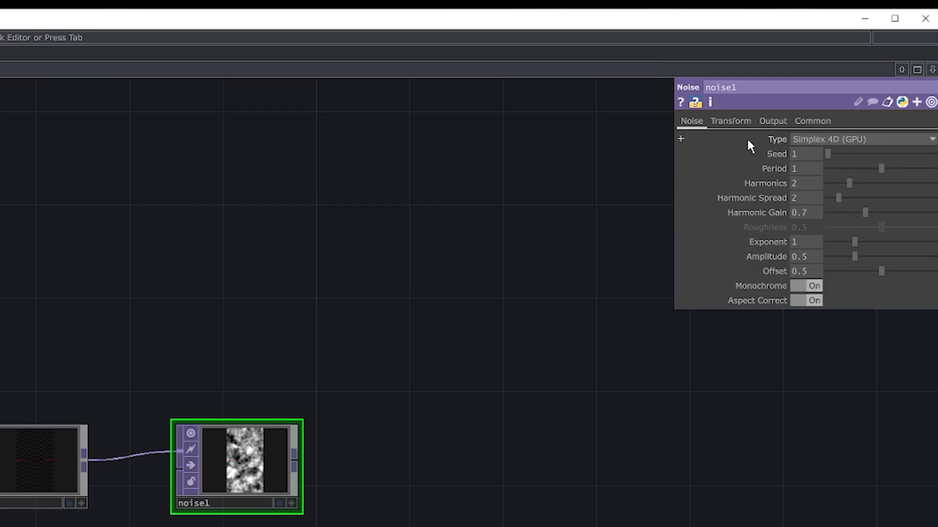
left_click(799, 286)
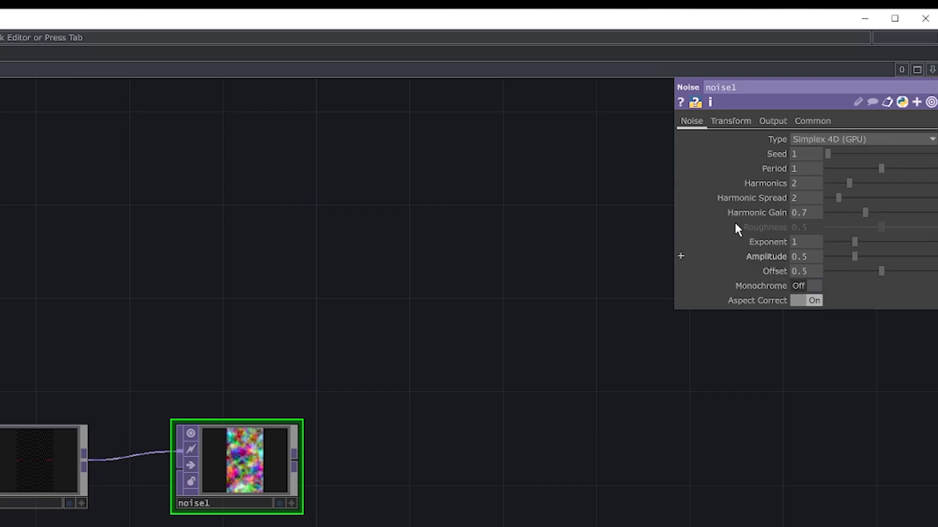
Copy the phase expression absTime.seconds*0.3 from pattern1 into the Noise TOP's Translate 4D parameter.
left_click(731, 123)
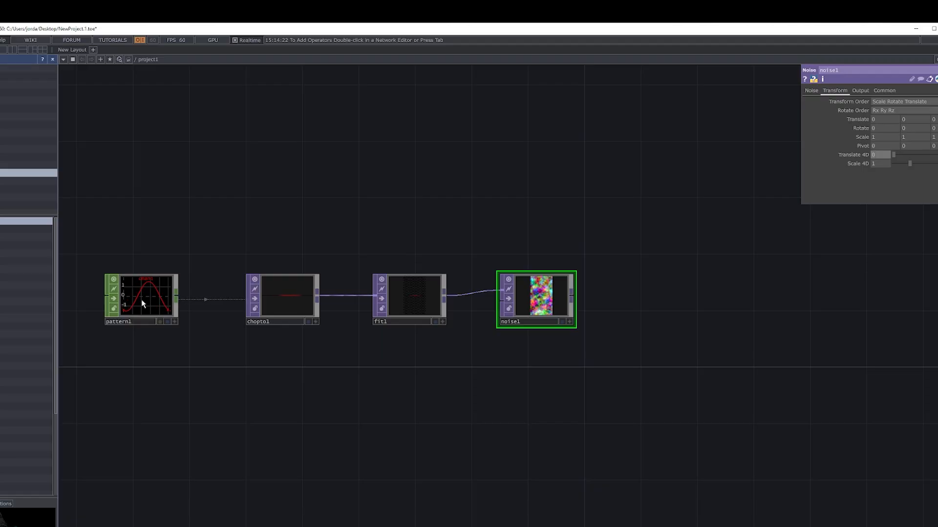
left_click(142, 300)
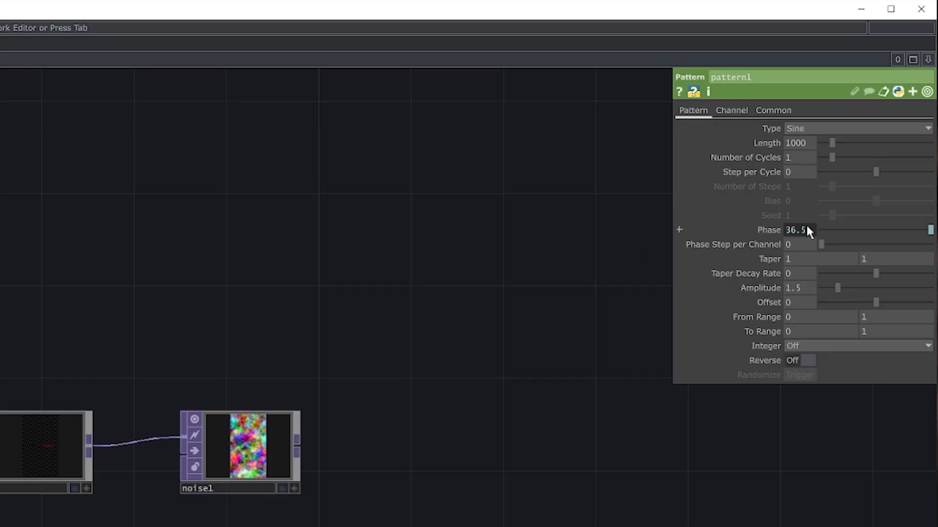
left_click(807, 231)
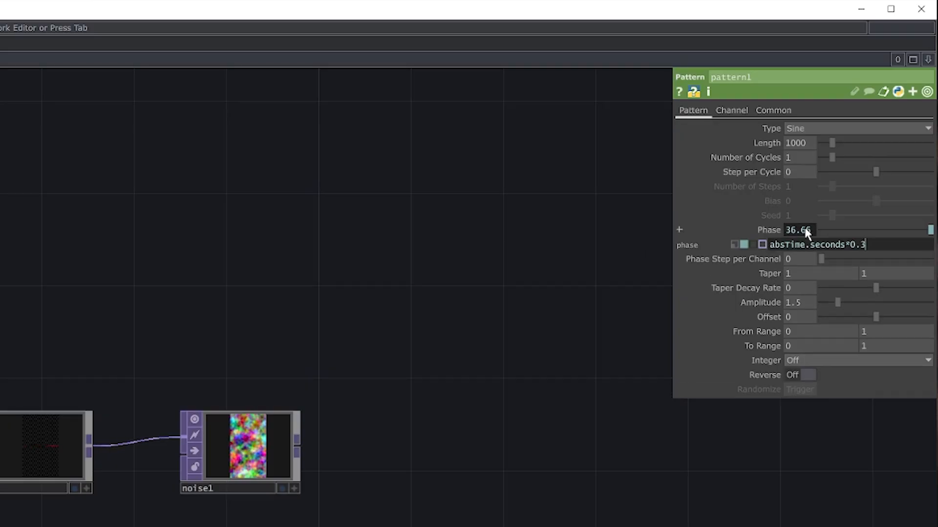
double_click(826, 244)
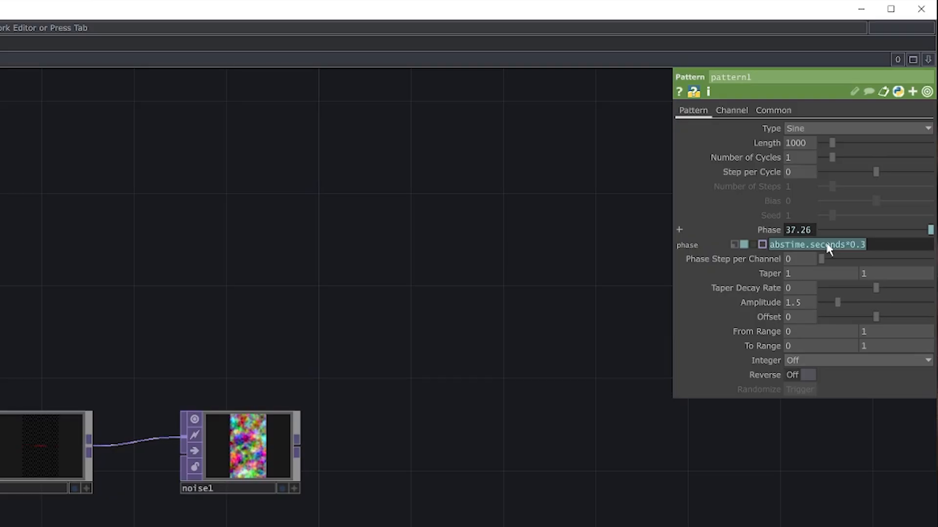
left_click(249, 433)
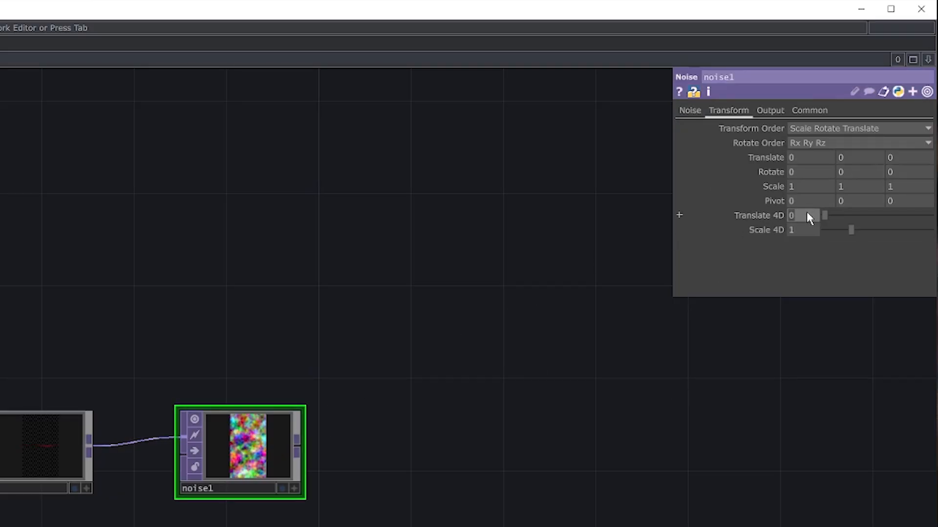
key("Return")
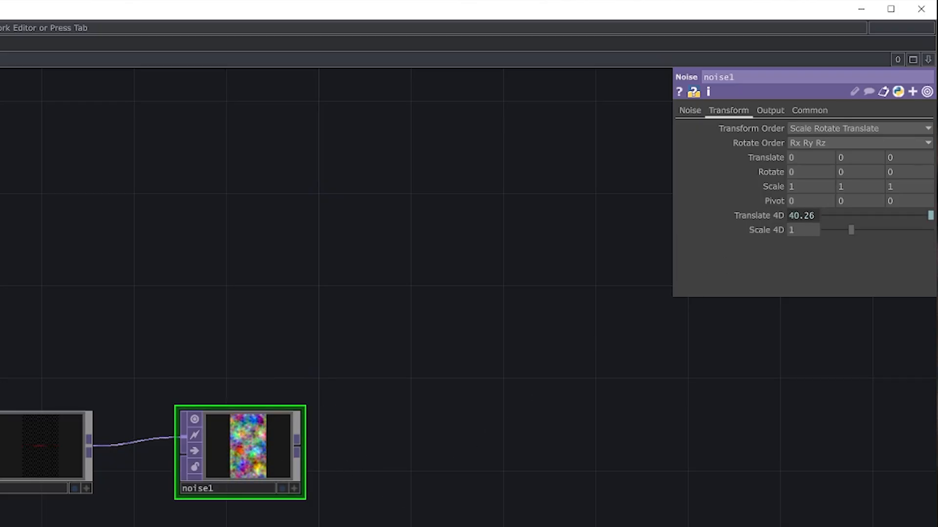
Set the Noise TOP's exponent to 3 and its amplitude to 1.5.
left_click(691, 110)
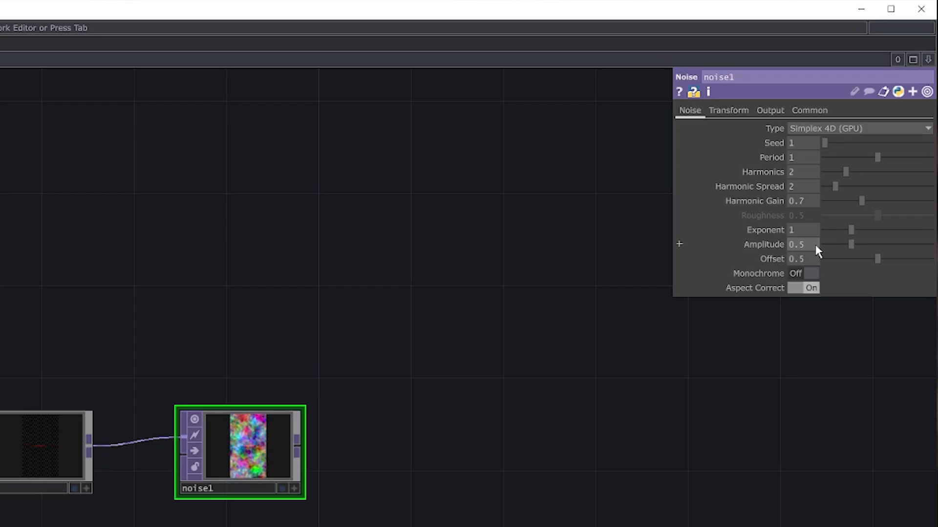
left_click(806, 230)
type("3")
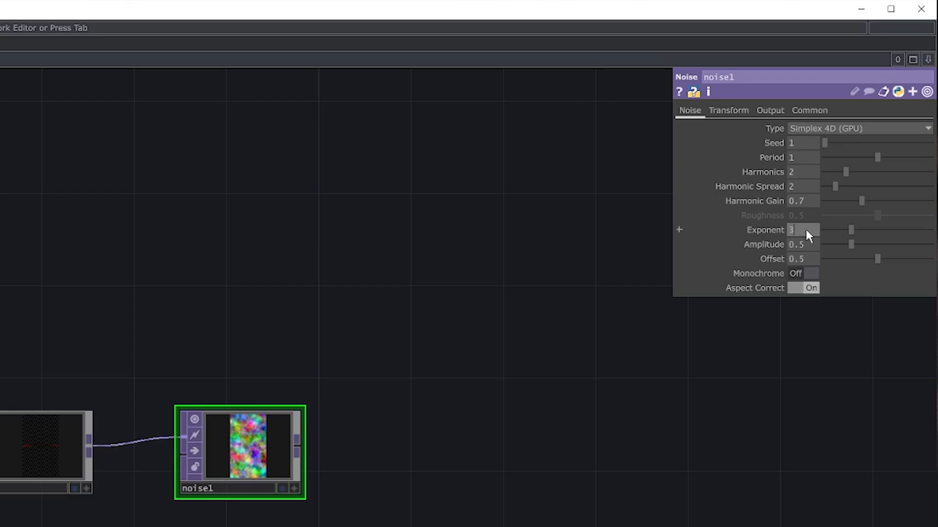
key("Return")
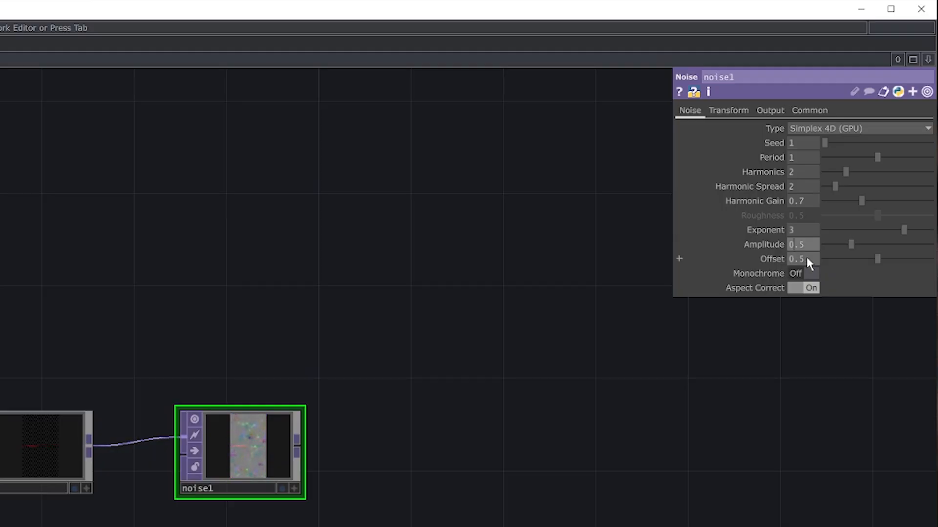
key("BackSpace")
type("1")
key("Return")
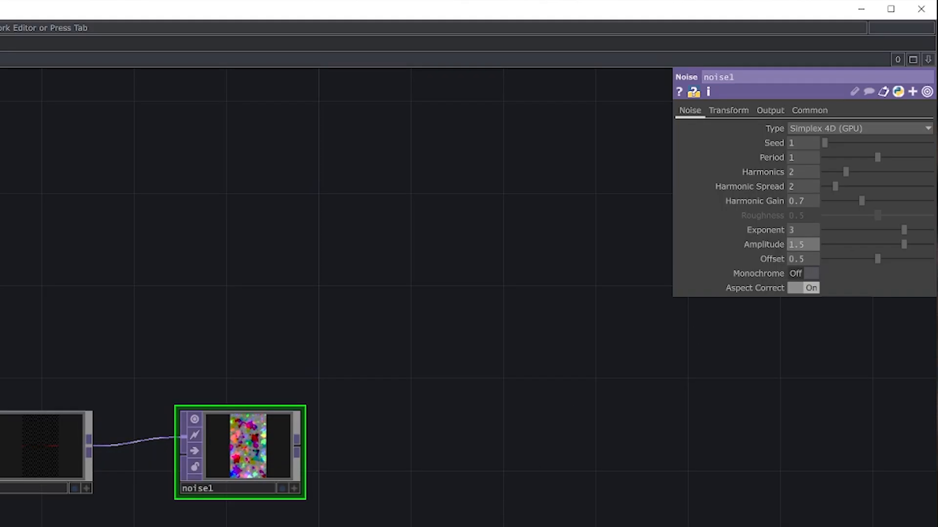
Duplicate the CHOP to, Fit and Noise TOPs as a second chain below the original, fed by the same pattern.
left_click_drag(231, 526, 205, 521)
scroll(240, 501, "down", 2)
left_click_drag(298, 511, 259, 526)
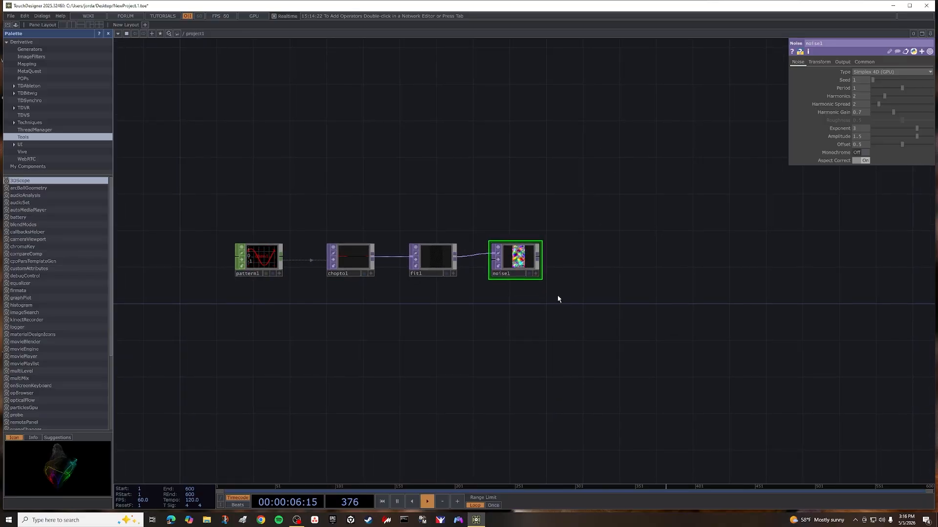
left_click_drag(558, 295, 344, 221)
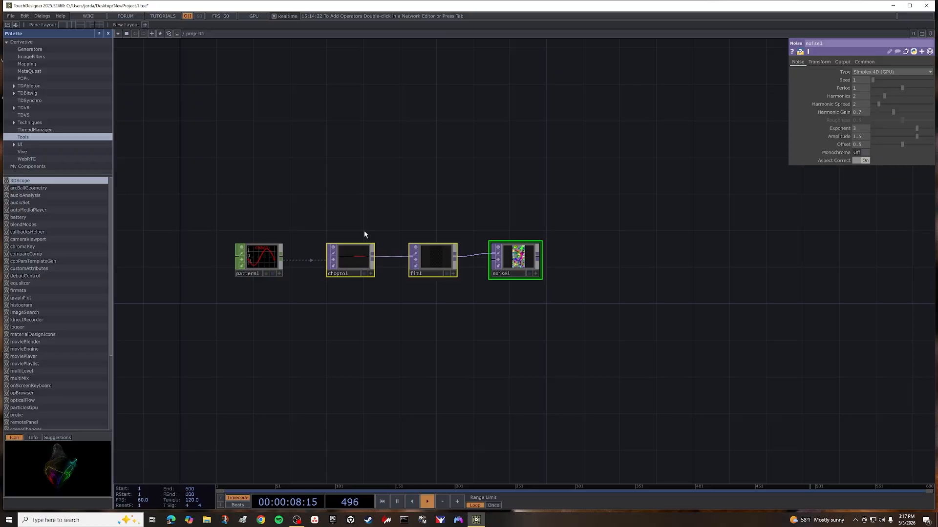
key("ctrl+c")
key("ctrl+v")
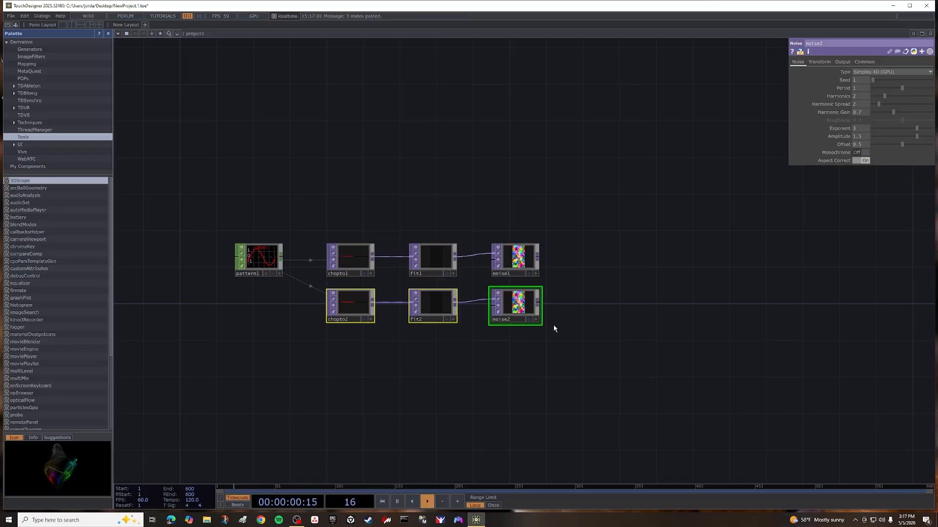
left_click(582, 315)
Connect a Null TOP to the output of each of the two Noise TOPs.
left_click_drag(543, 254, 478, 245)
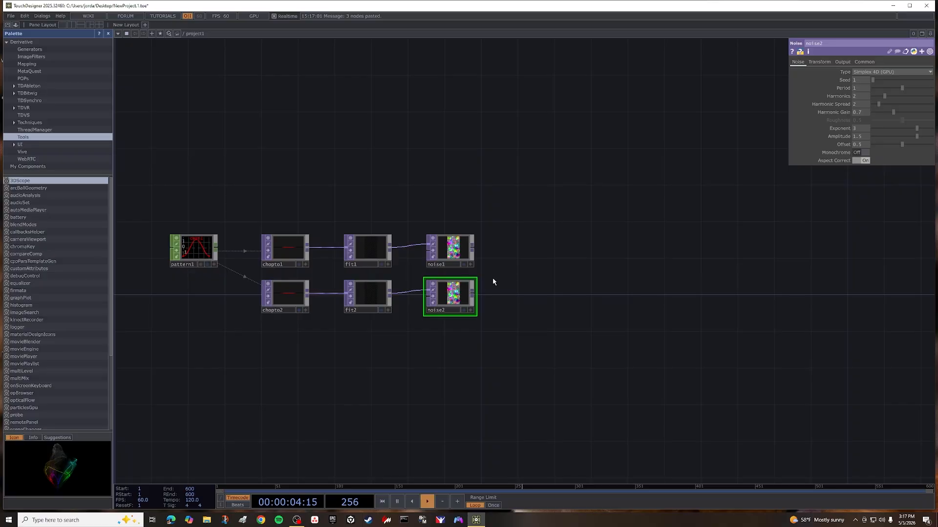
key("Tab")
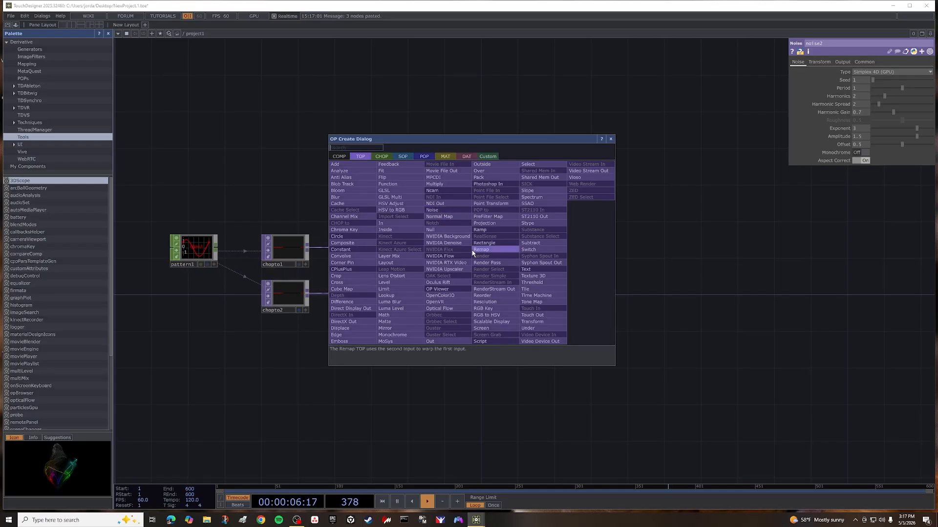
left_click(430, 230)
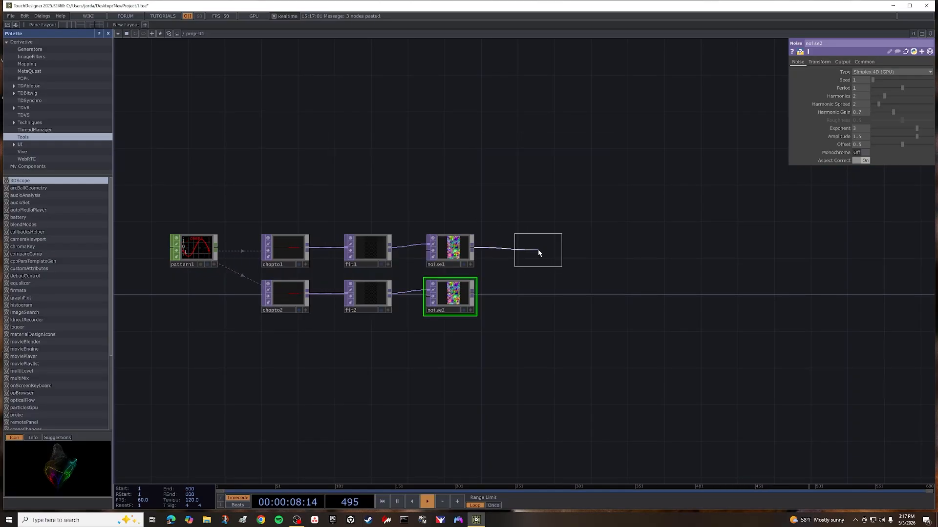
left_click(517, 264)
key("Tab")
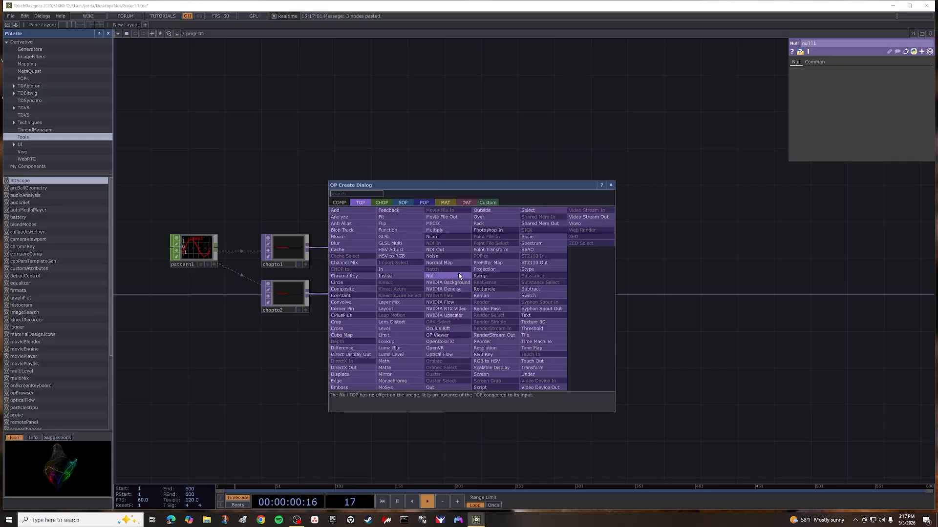
left_click(431, 276)
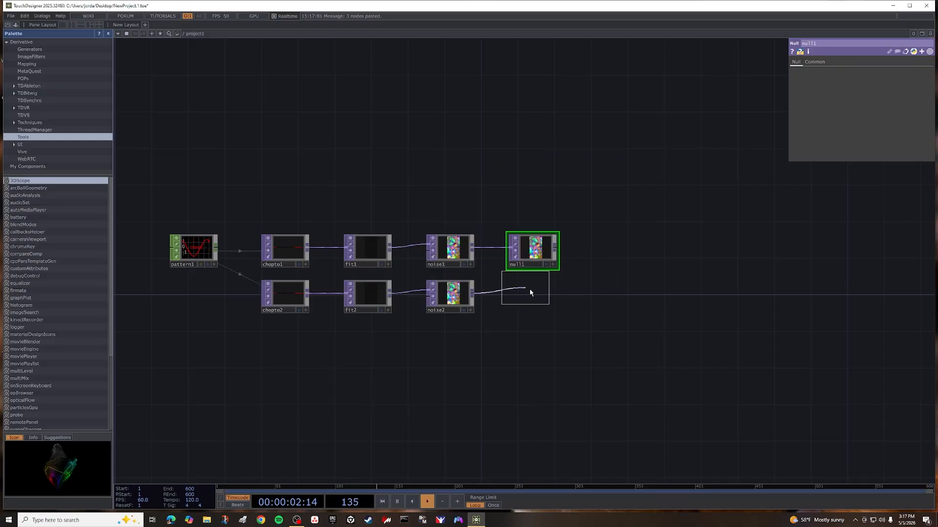
left_click(535, 300)
Add a Box SOP in the empty network area above the two noise chains.
left_click_drag(599, 259, 449, 328)
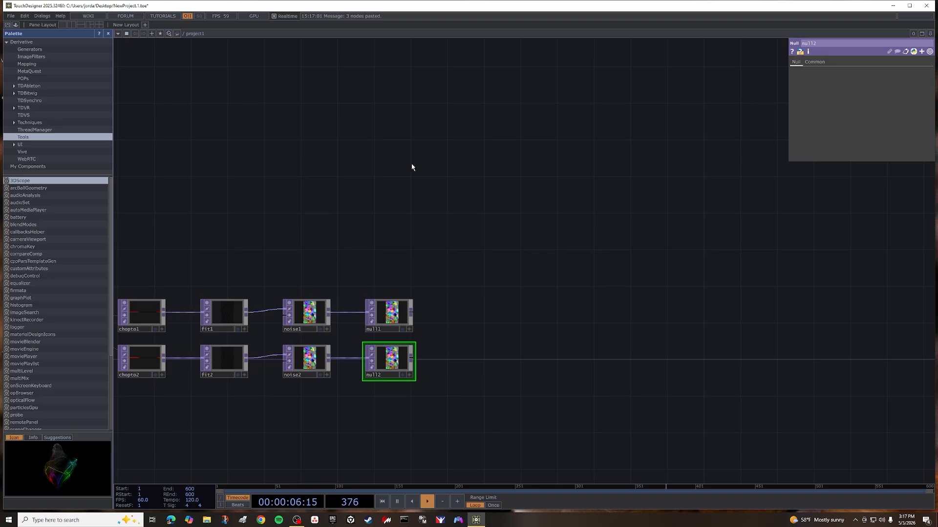
key("Tab")
left_click(343, 70)
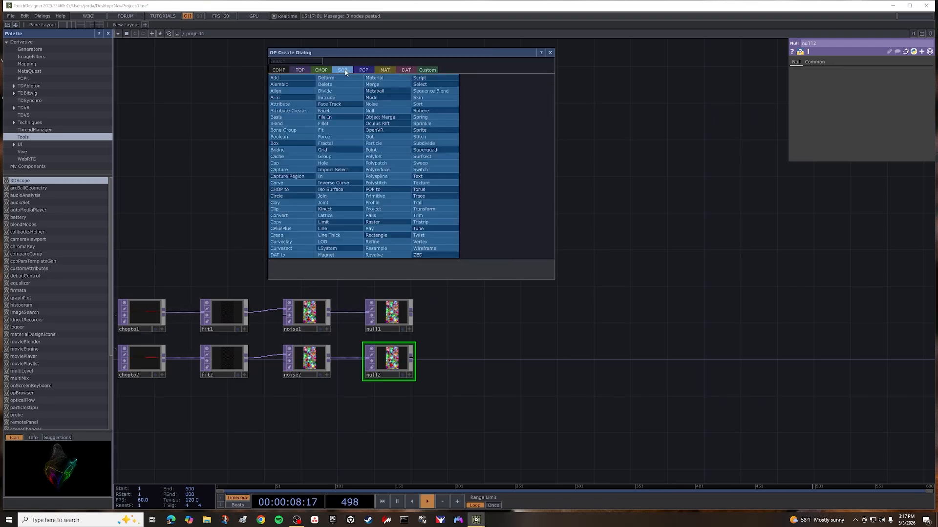
left_click(286, 142)
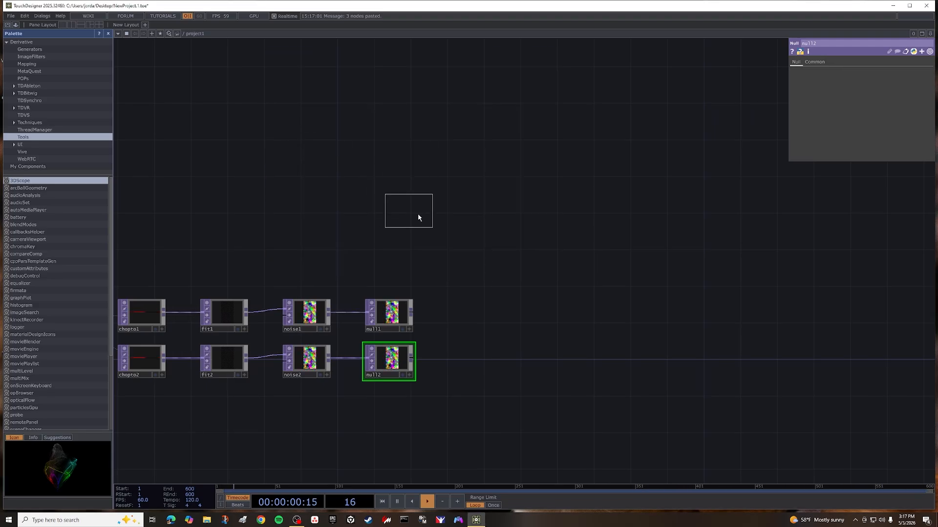
left_click(400, 193)
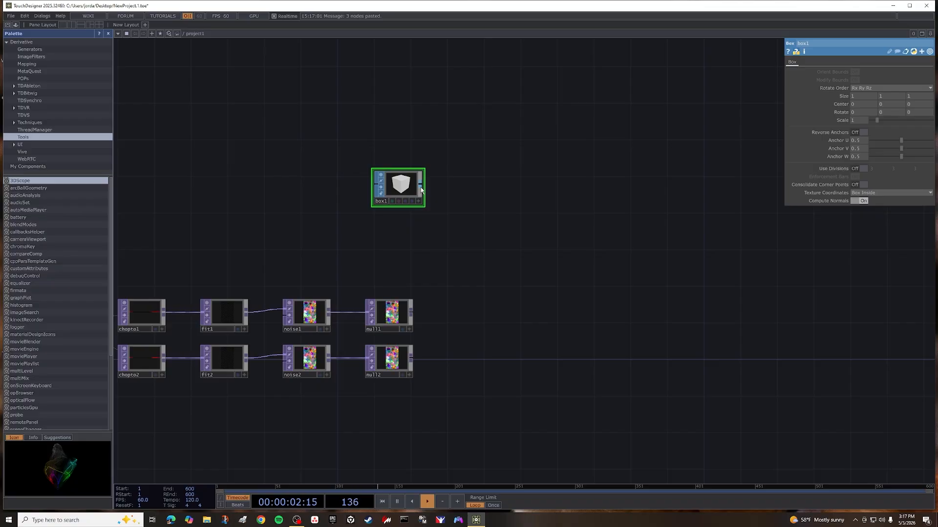
Connect a Transform SOP to the box's output and set its uniform scale to 0.1.
right_click(421, 186)
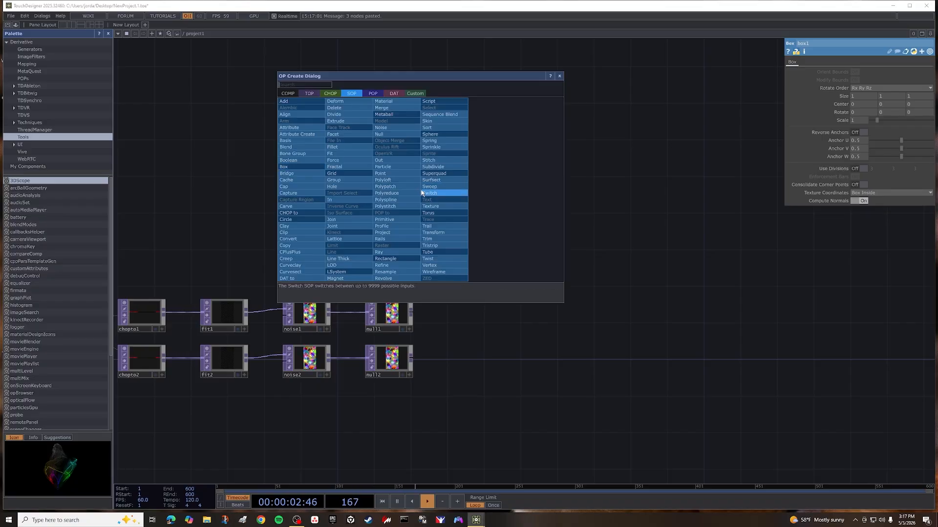
left_click(441, 232)
left_click(487, 191)
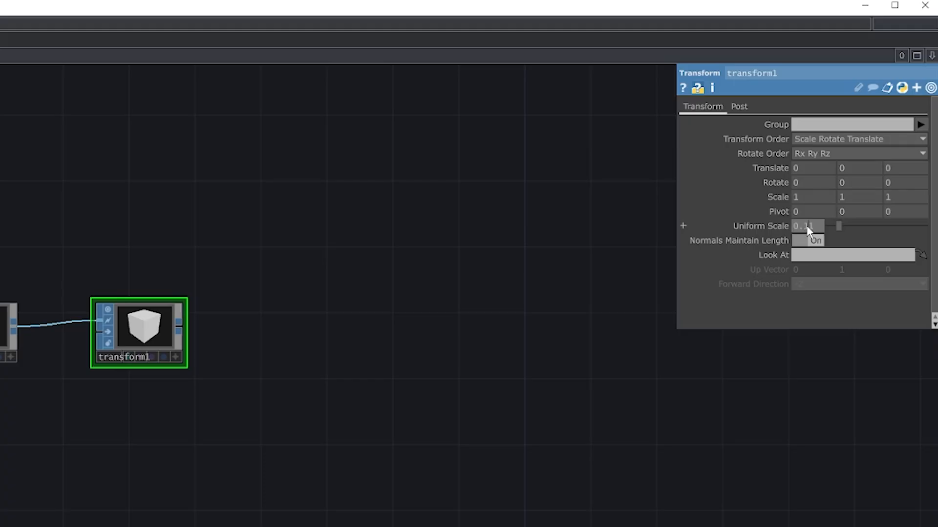
key("Return")
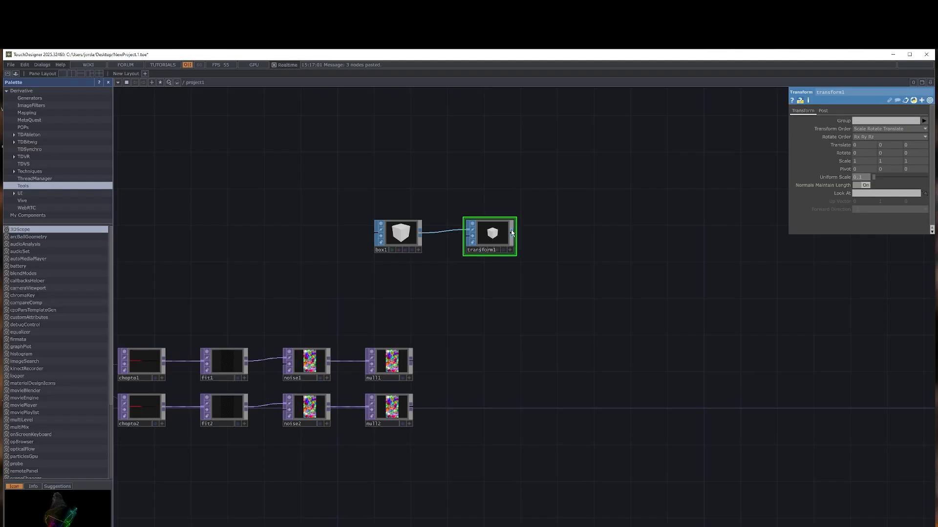
Connect a Geometry COMP to the output of the Transform SOP.
right_click(178, 323)
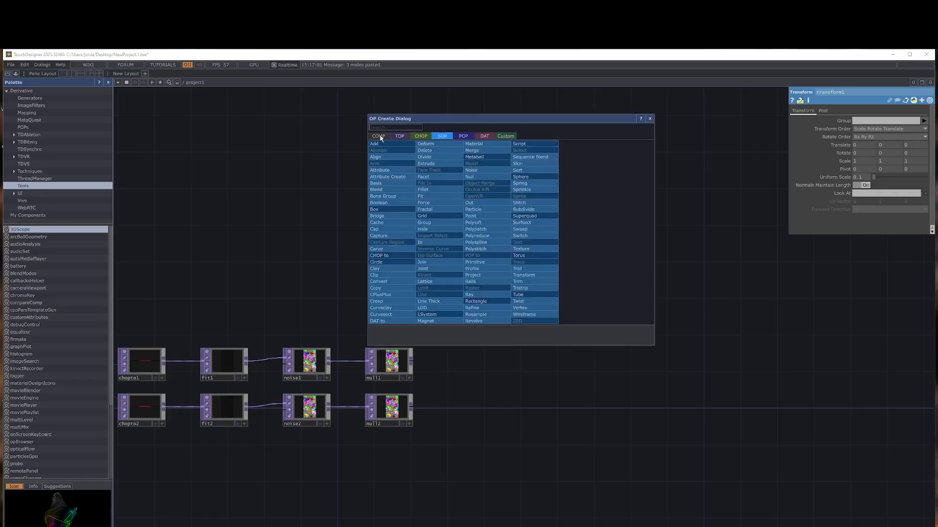
left_click(381, 137)
left_click(398, 204)
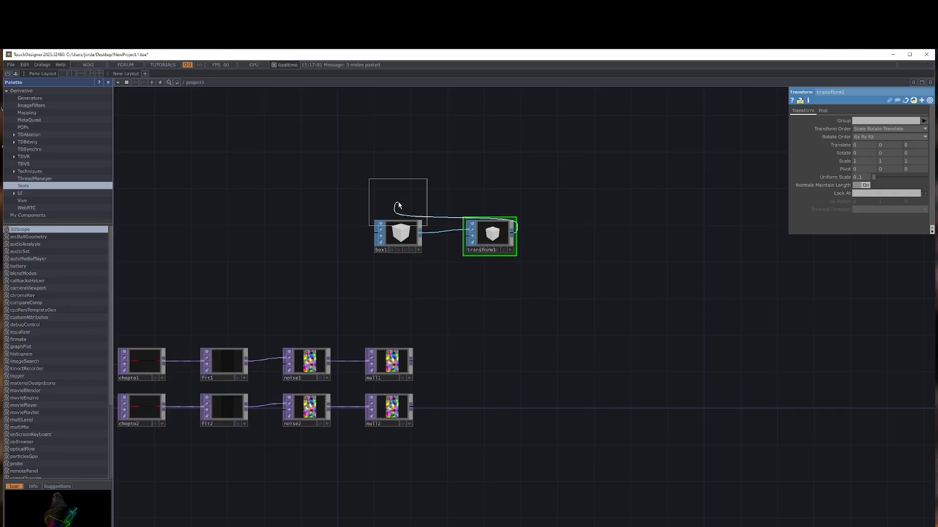
left_click(594, 240)
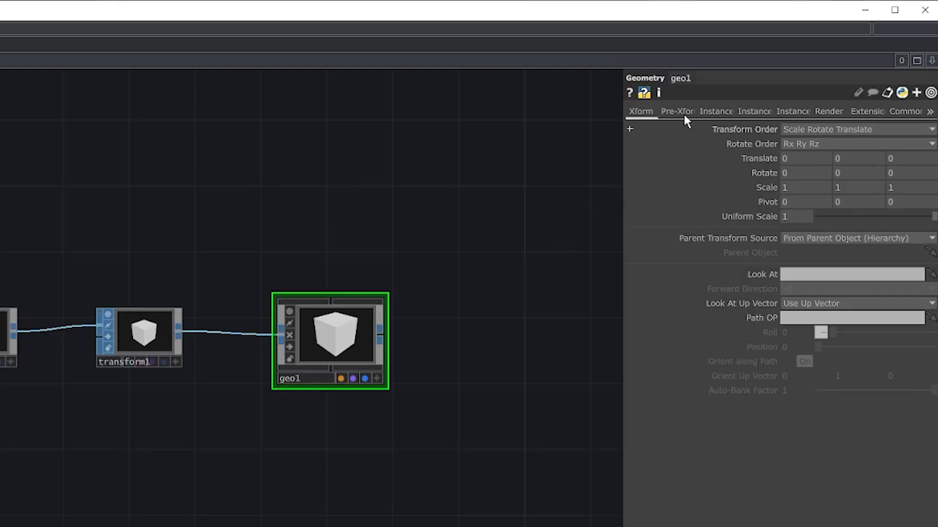
Turn on instancing for the Geometry COMP, with null1 as its Translate OP and null2 as its Scale OP.
left_click(712, 113)
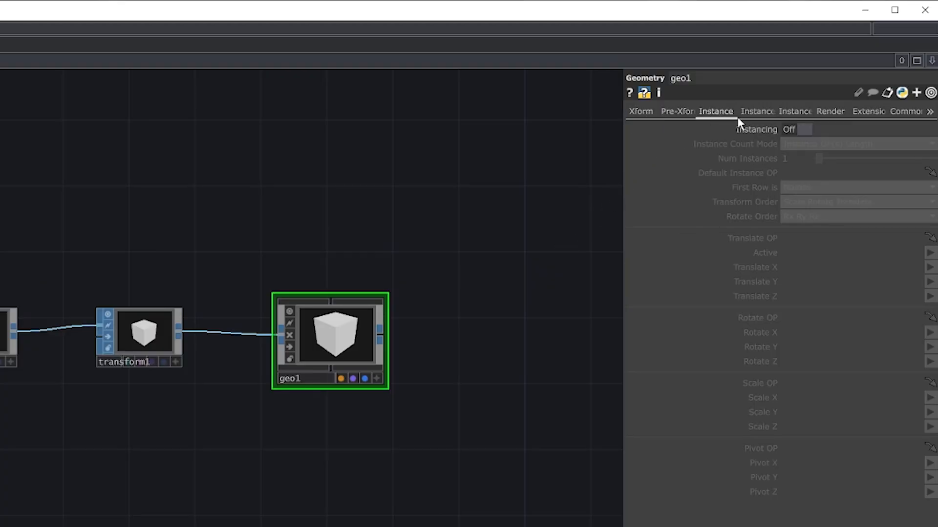
left_click(793, 129)
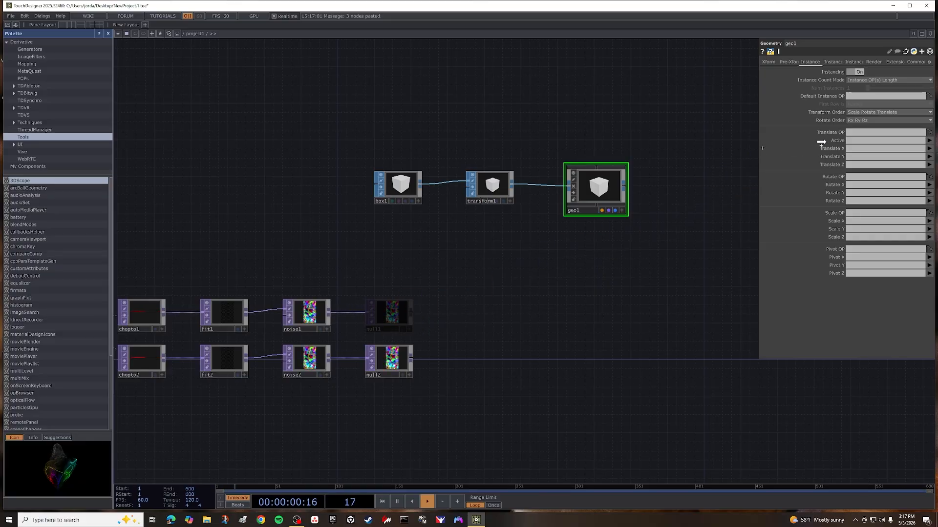
left_click_drag(820, 142, 860, 130)
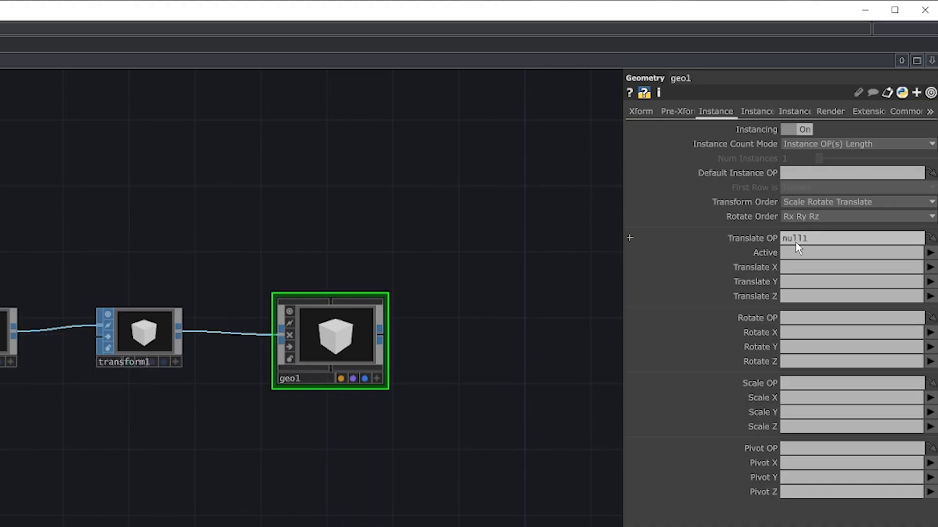
left_click_drag(795, 242, 795, 242)
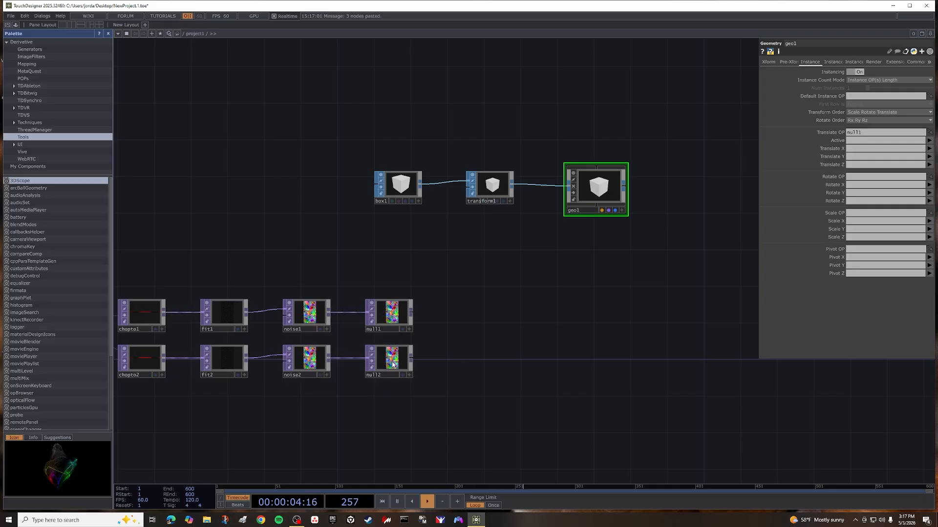
left_click_drag(389, 359, 867, 213)
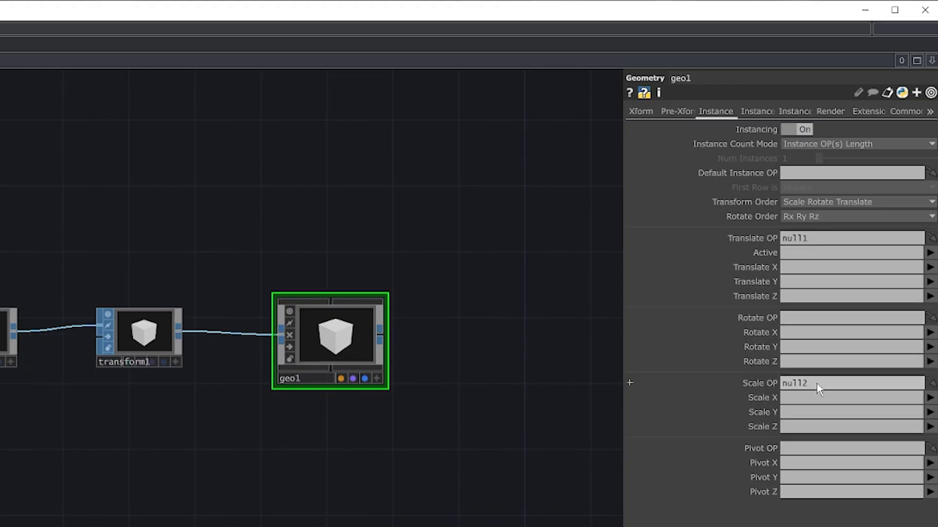
Set the instance Active channel to a and map Translate X, Y and Z to r, g and b.
left_click(931, 253)
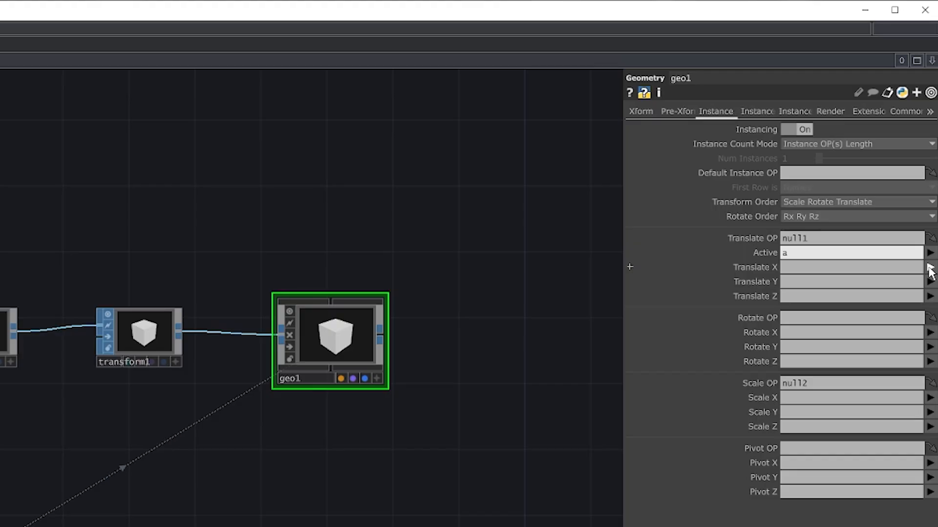
left_click(930, 268)
left_click(930, 282)
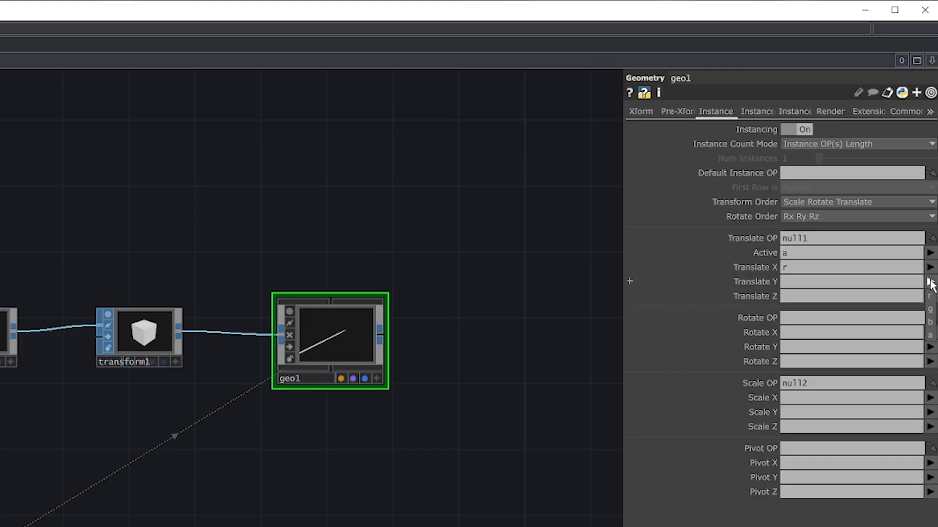
left_click(930, 281)
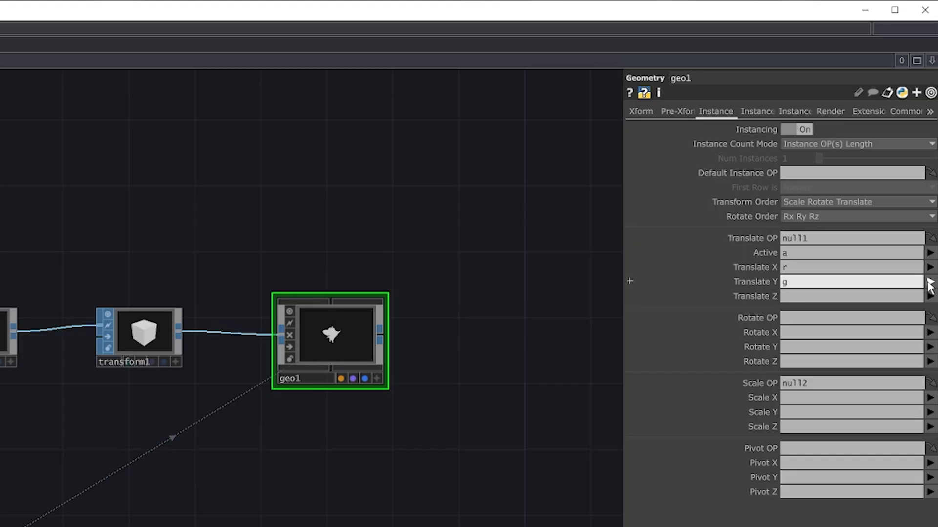
left_click(930, 322)
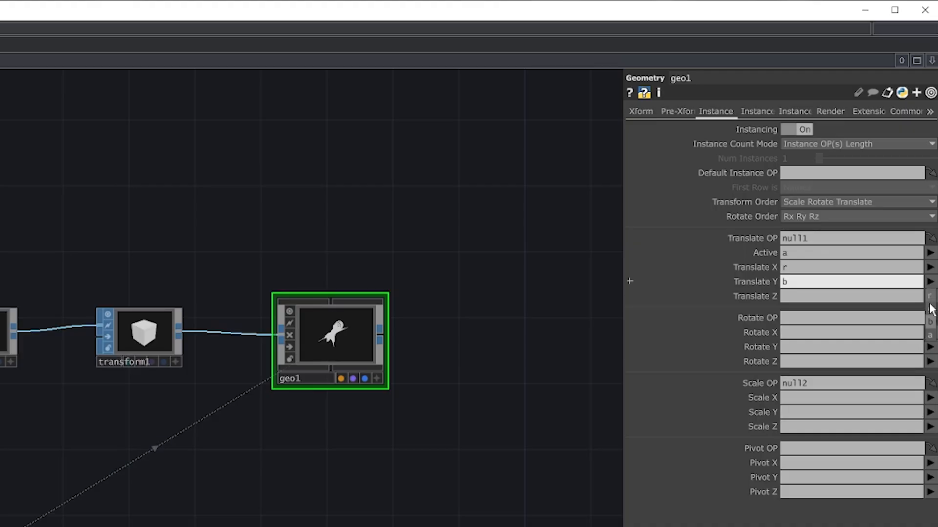
left_click(930, 296)
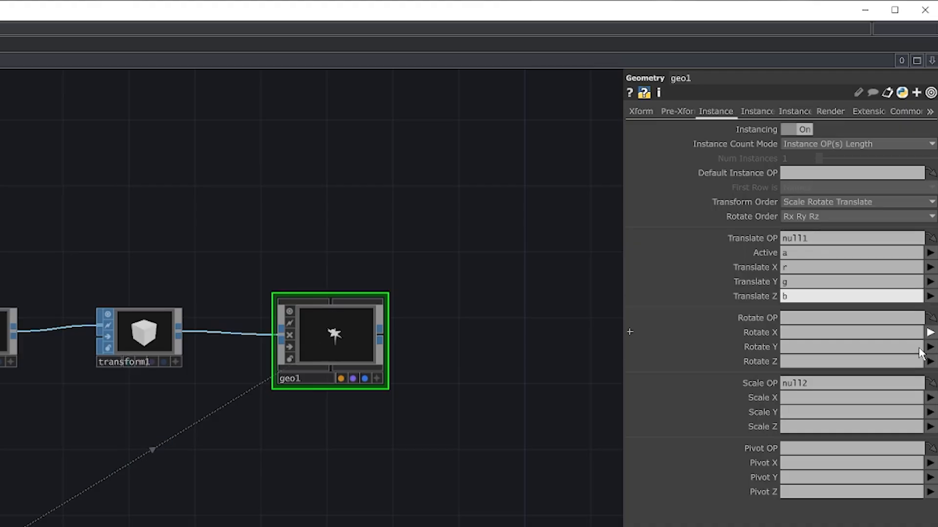
Map the instance Scale X, Y and Z to the channels r, g and b.
left_click(930, 398)
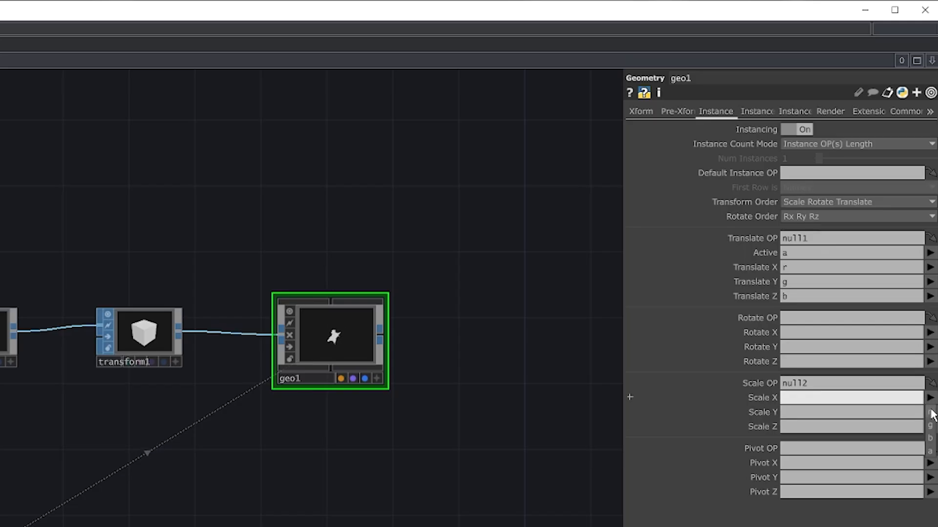
left_click(930, 413)
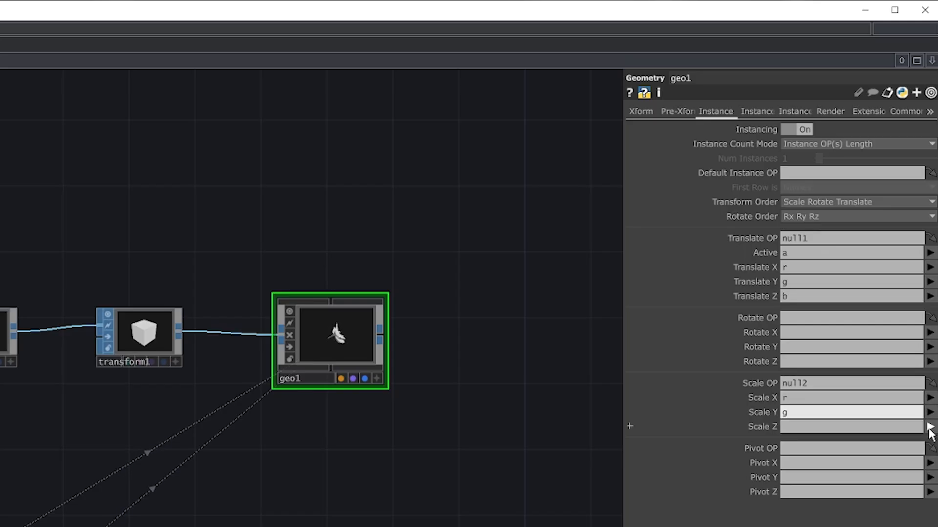
left_click(929, 427)
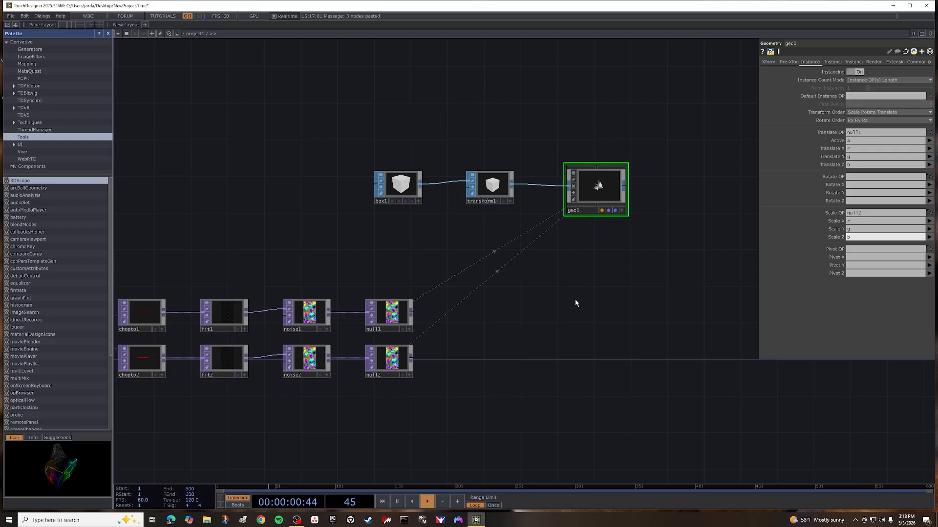
Split the network editor pane left/right into two side-by-side panes.
key("h")
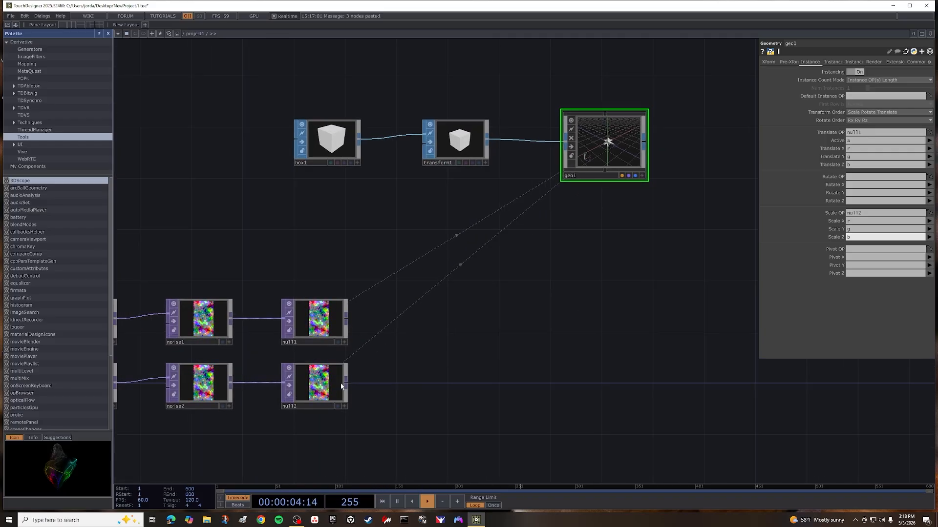
left_click_drag(342, 426, 377, 430)
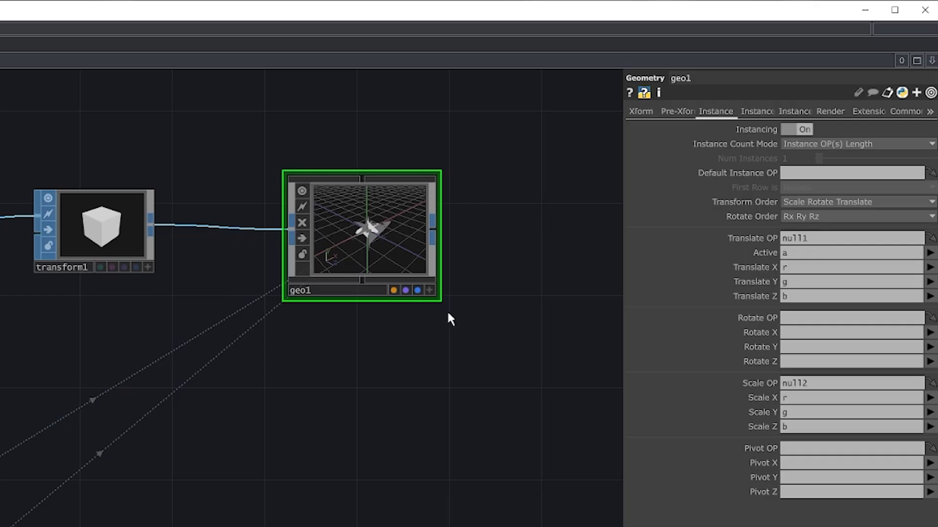
left_click(932, 61)
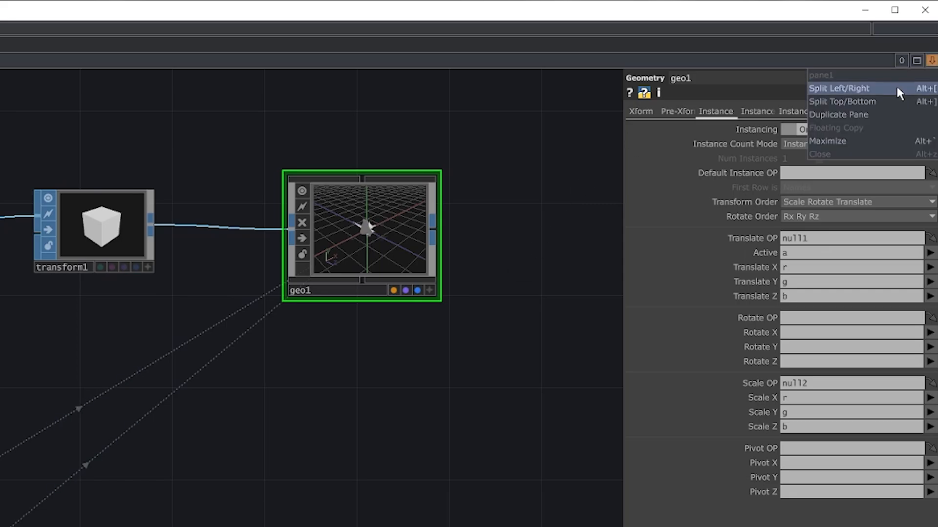
left_click(896, 84)
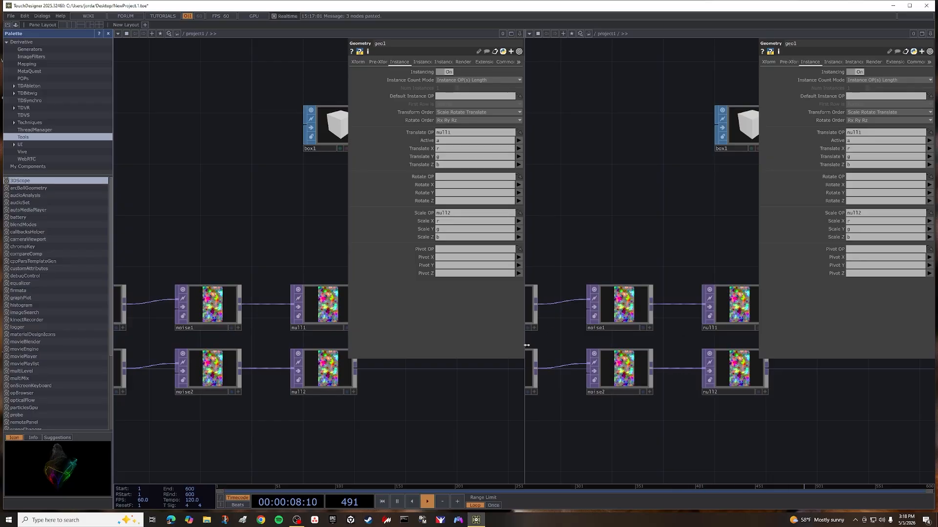
left_click_drag(546, 345, 627, 342)
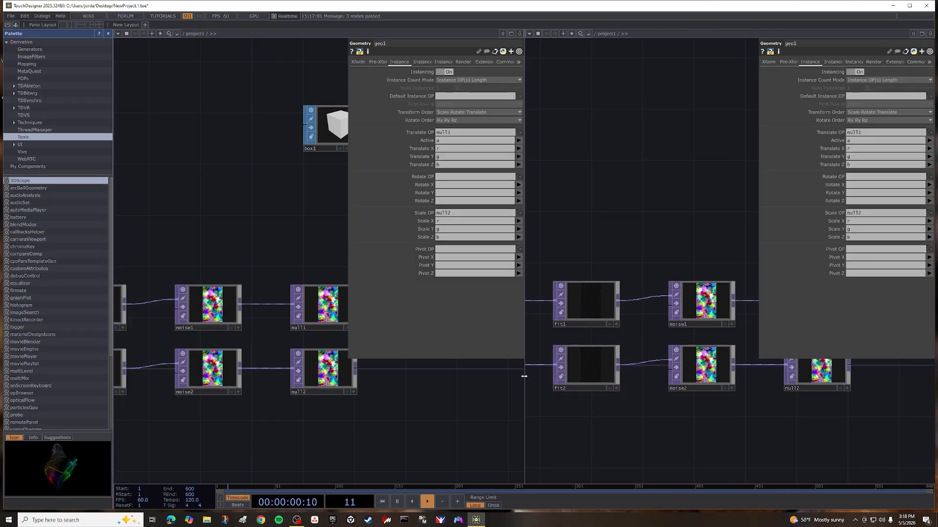
Turn the second pane into a Geometry Viewer and resize it to a narrow preview beside the network.
left_click_drag(524, 376, 666, 362)
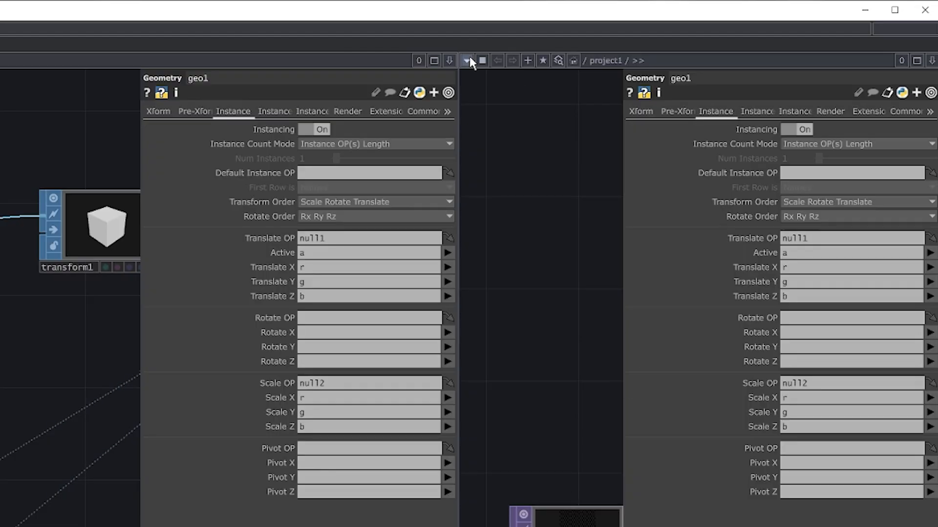
left_click(469, 58)
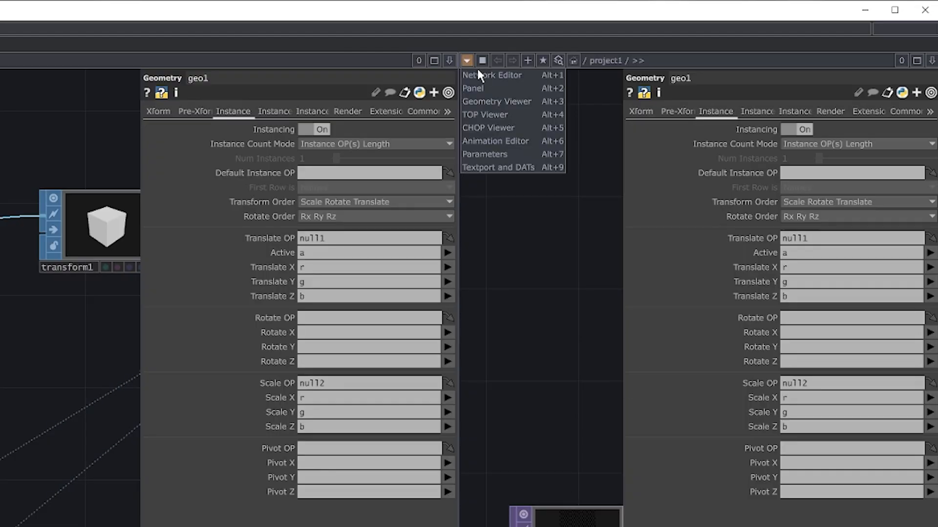
left_click(496, 100)
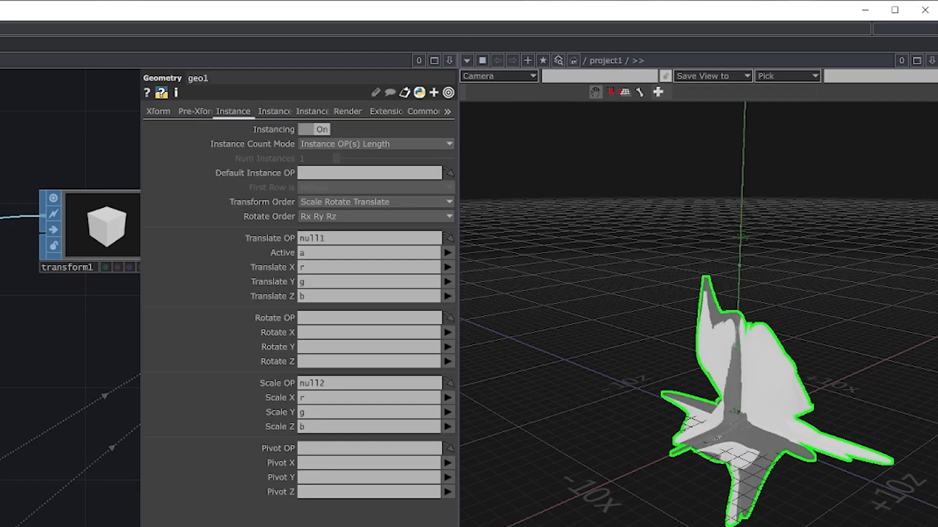
scroll(684, 372, "down", 3)
left_click_drag(668, 370, 715, 370)
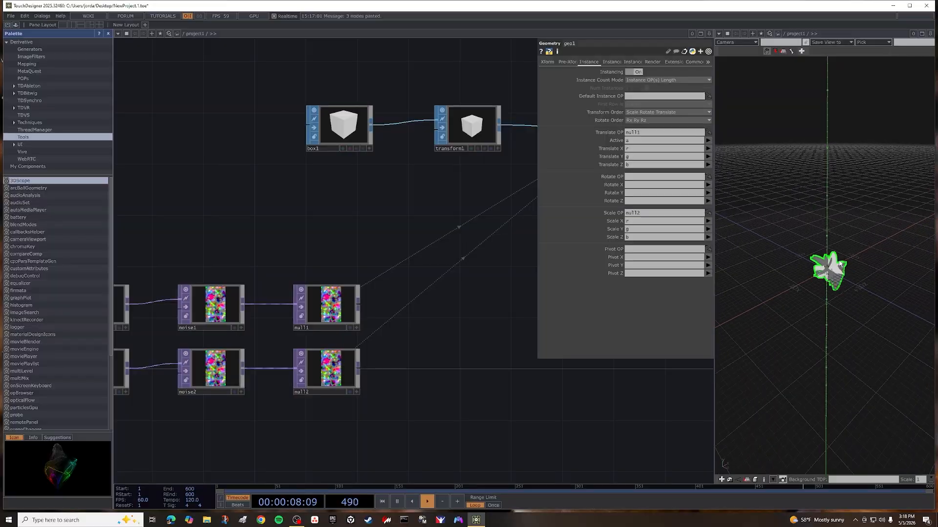
left_click_drag(811, 280, 867, 259)
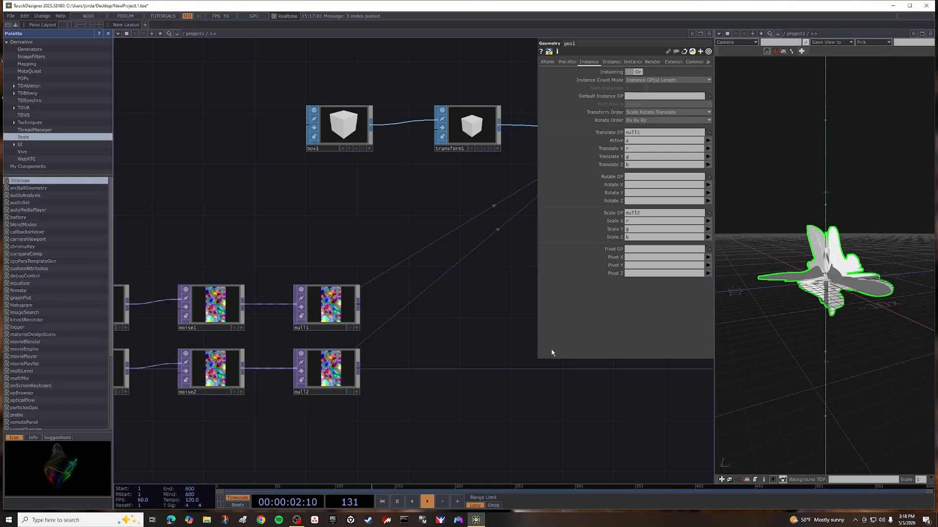
Add a Ramp TOP to the network above geo1.
left_click_drag(410, 350, 322, 337)
scroll(451, 340, "down", 3)
left_click_drag(417, 263, 434, 314)
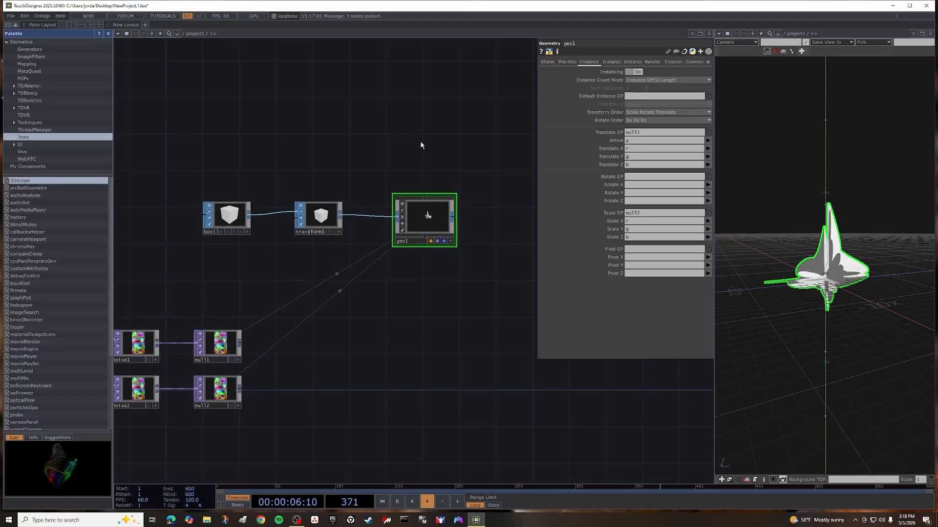
key("Tab")
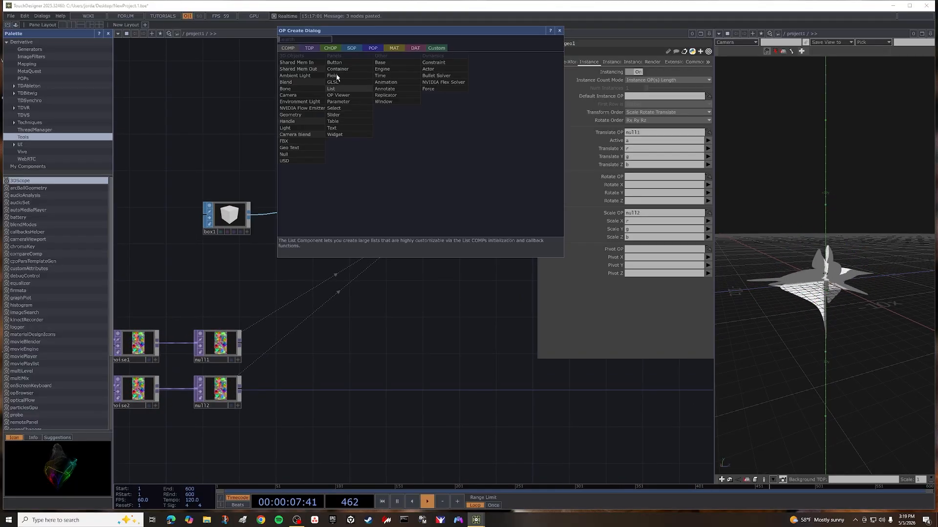
left_click(310, 48)
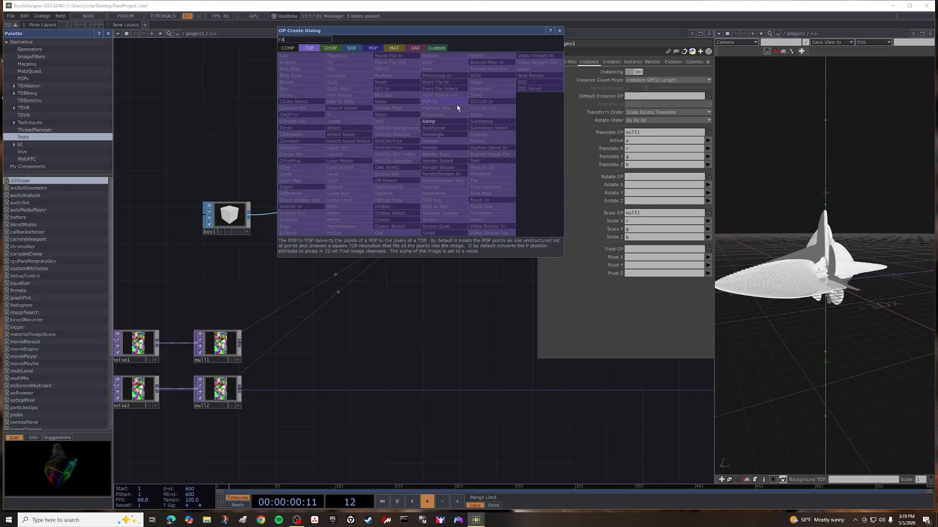
left_click(449, 122)
left_click(419, 139)
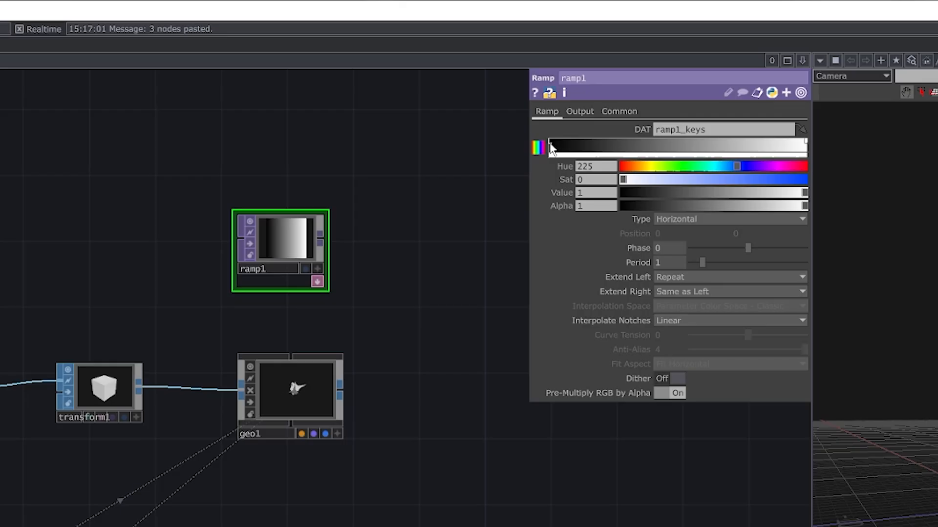
Colour the ramp from fully saturated blue (hue 225) at its first key to fully saturated magenta (hue 301) at its last key.
left_click(551, 146)
left_click_drag(761, 180, 808, 195)
left_click(806, 146)
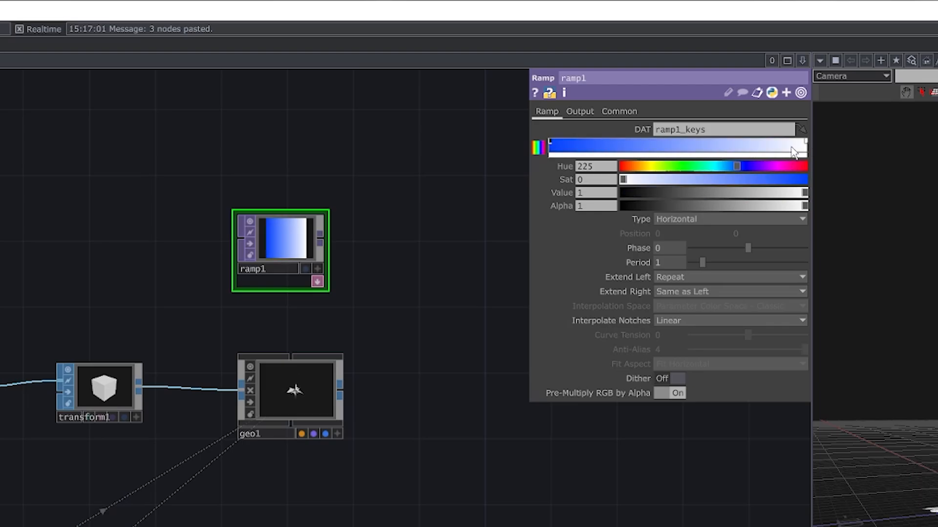
left_click(775, 167)
left_click_drag(783, 181, 822, 181)
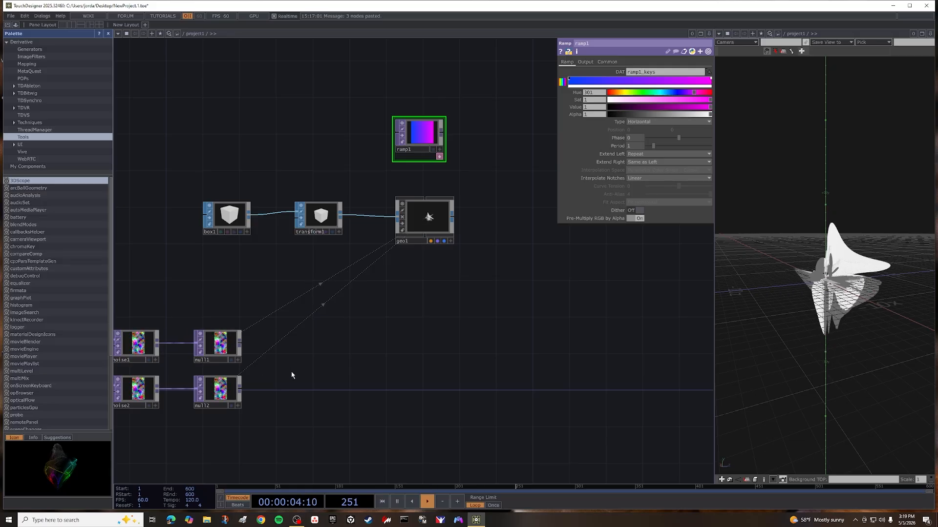
Copy the Translate 4D time expression from noise1 into ramp1's Phase, with the multiplier changed to give absTime.seconds*1.
left_click_drag(291, 375, 394, 362)
left_click(238, 332)
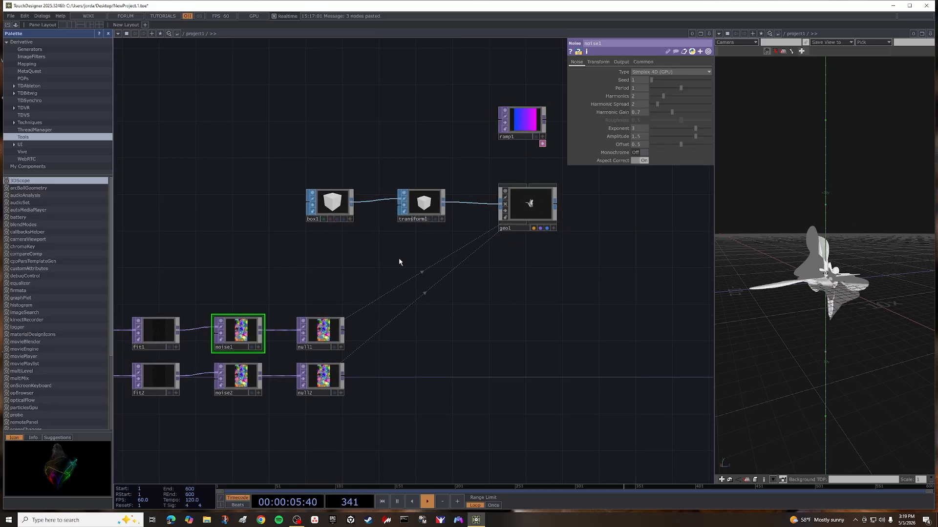
left_click(598, 62)
left_click(641, 120)
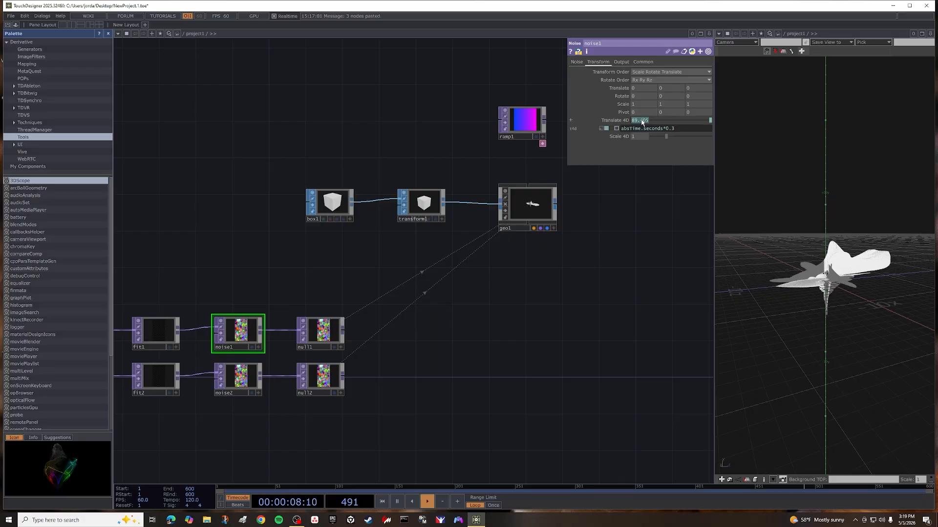
left_click(651, 128)
key("ctrl+c")
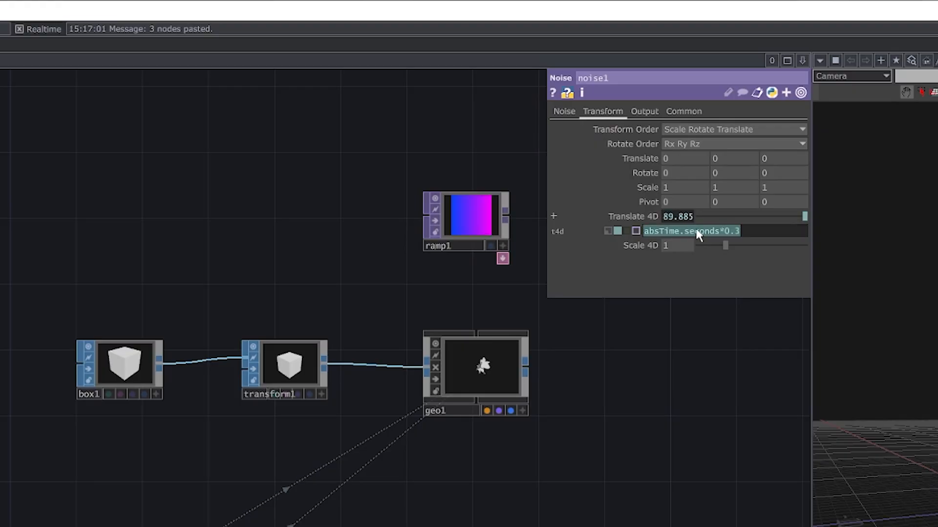
left_click(546, 453)
left_click(473, 217)
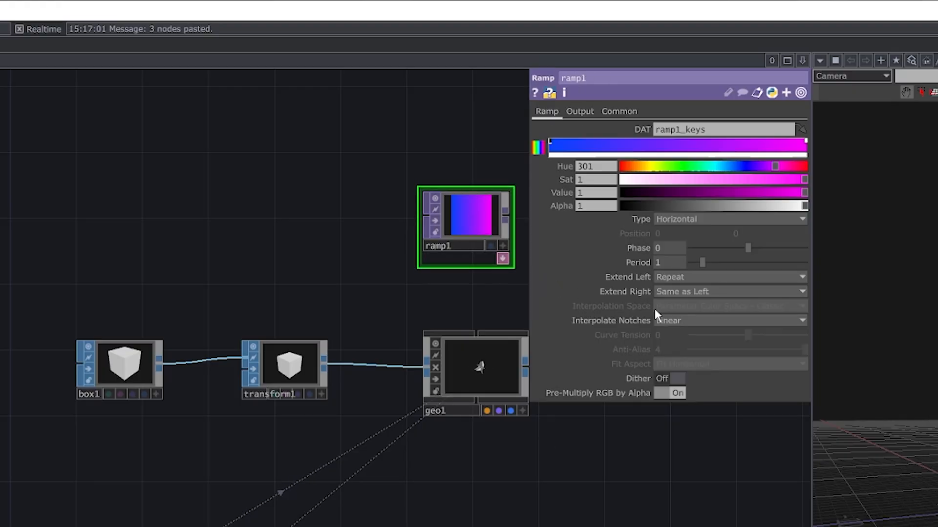
left_click(673, 247)
key("ctrl+v")
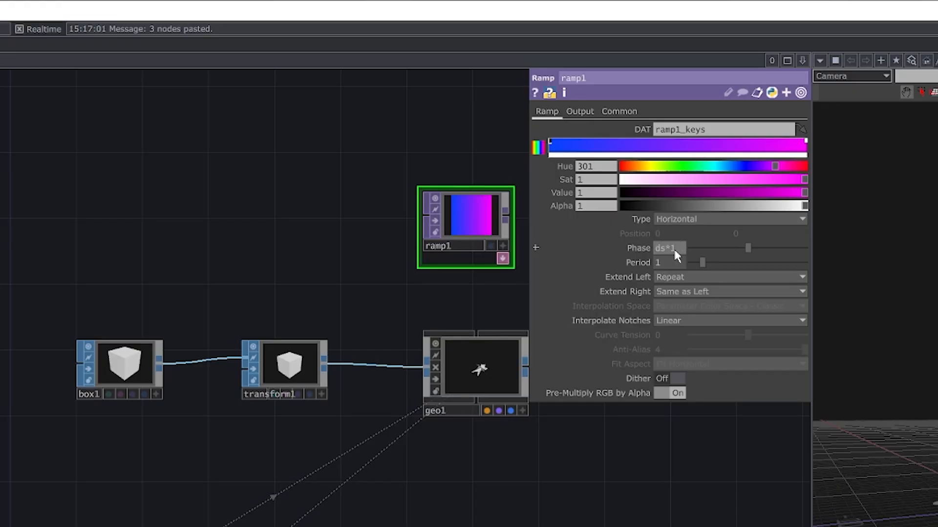
key("Return")
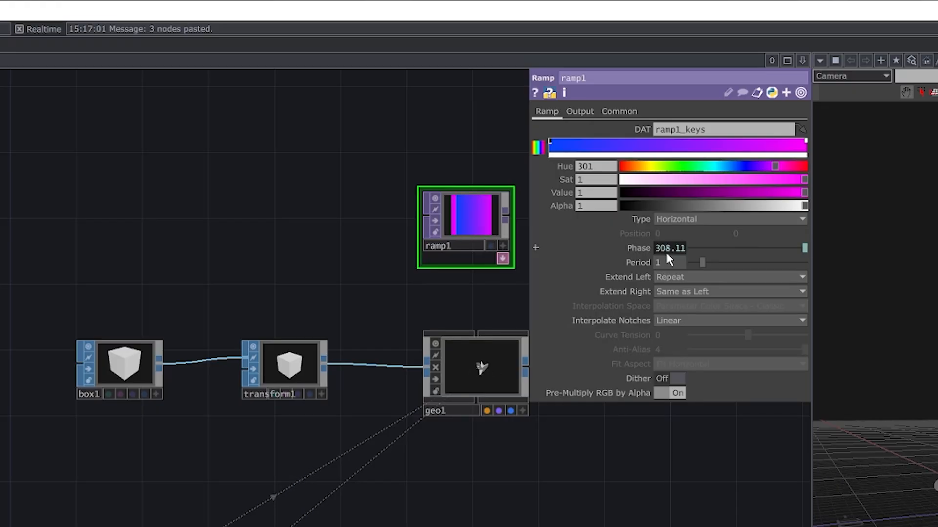
Set ramp1's Type to Circular, Extend Left to Mirror and Interpolate Notches to Ease-in, Ease-out.
left_click(678, 217)
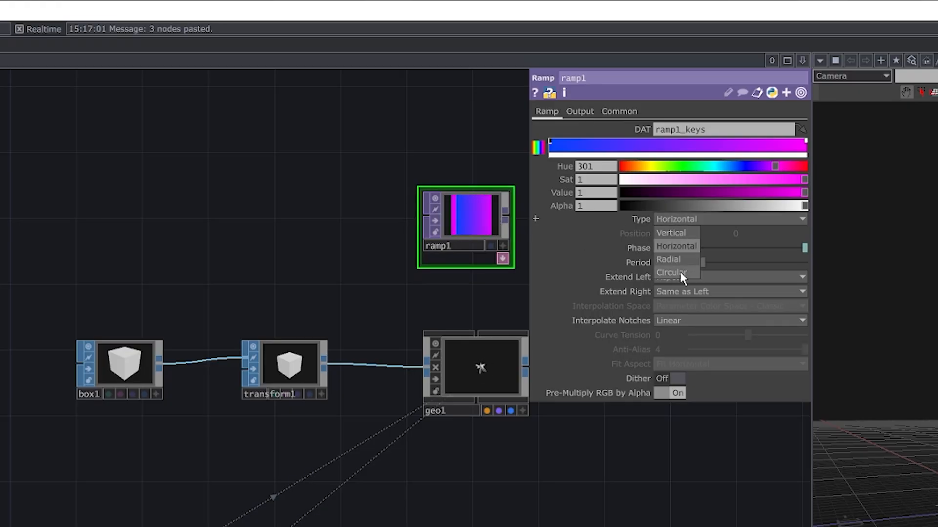
left_click(680, 272)
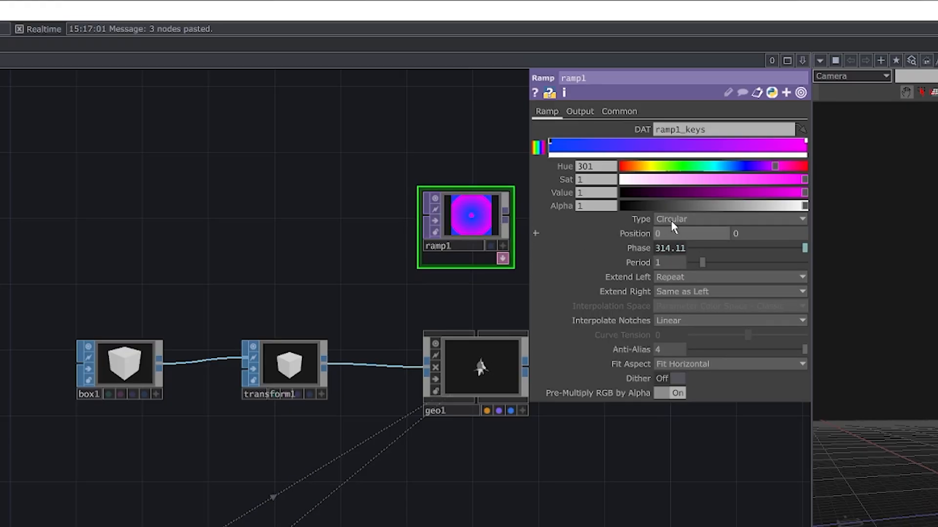
left_click(680, 277)
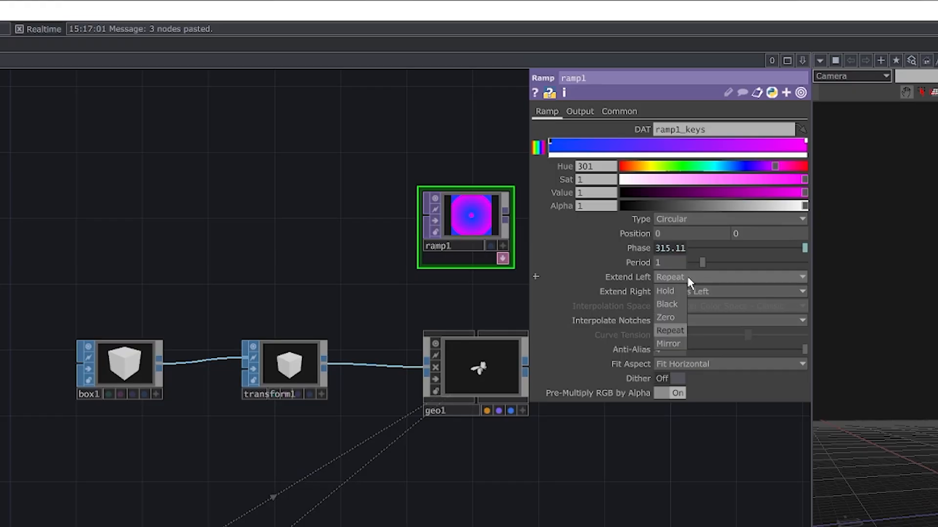
left_click(678, 344)
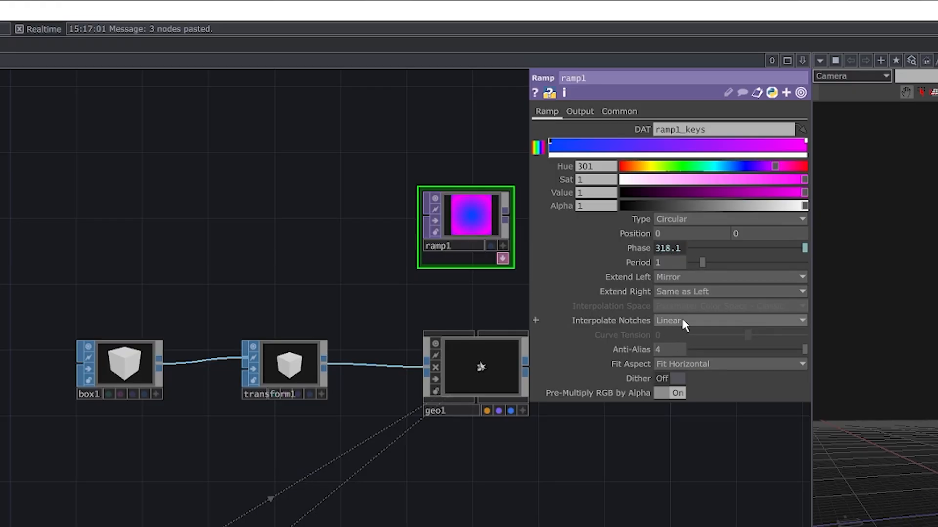
left_click(683, 321)
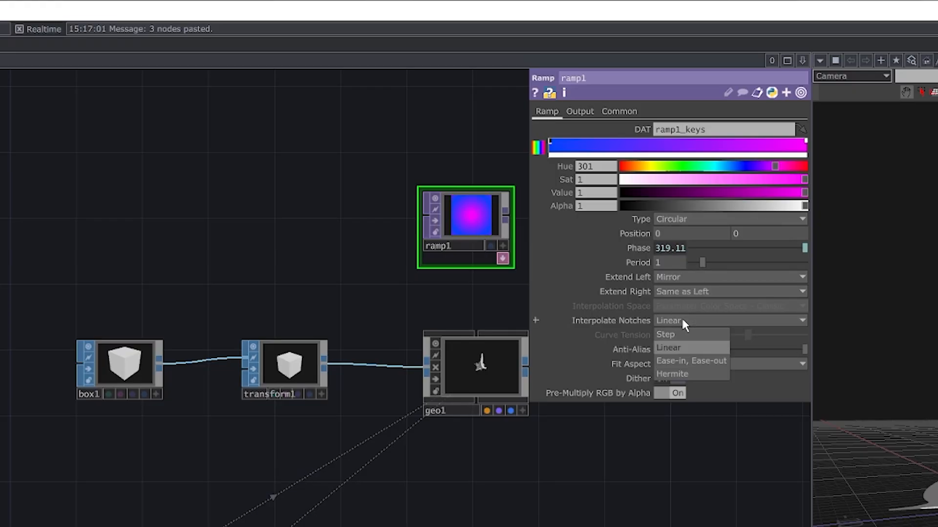
left_click(701, 362)
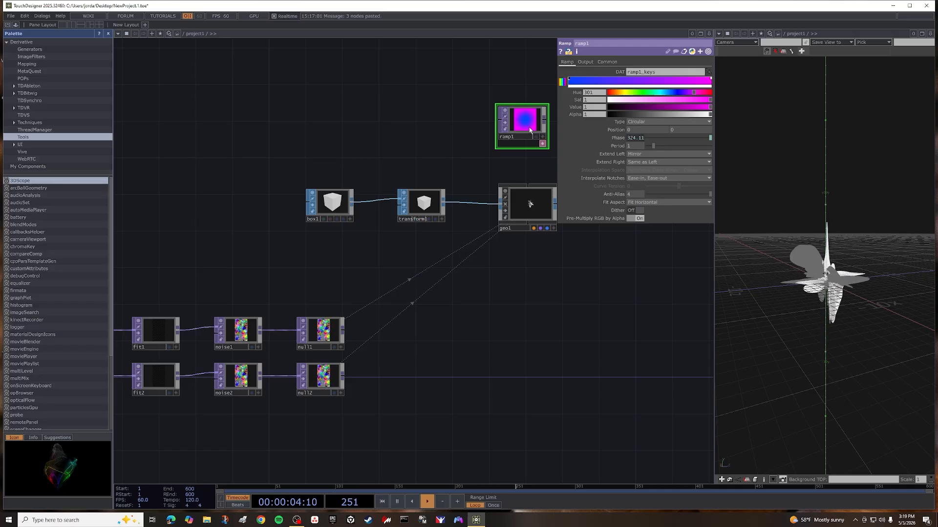
Assign ramp1 as the Instance Textures source of the geo1 Geometry COMP.
scroll(480, 226, "down", 3)
scroll(480, 226, "up", 10)
scroll(530, 129, "down", 6)
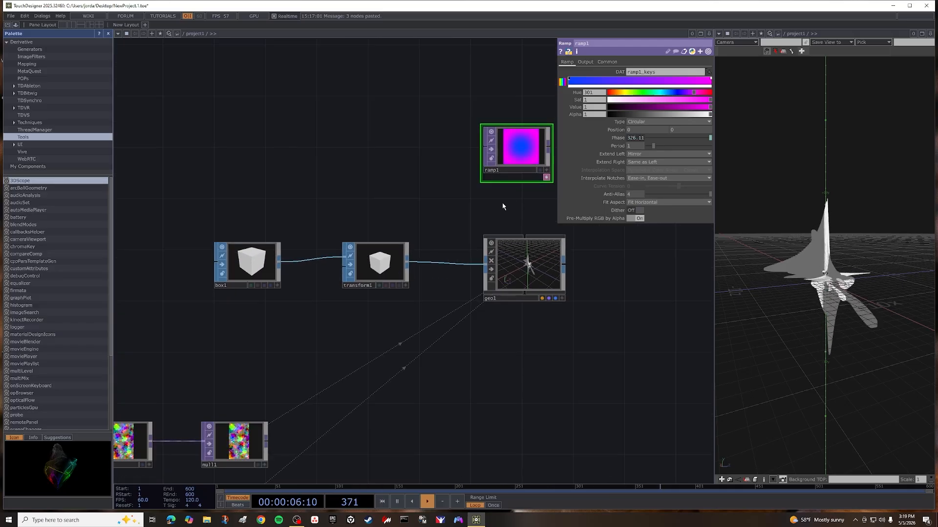
left_click_drag(507, 206, 397, 146)
left_click(417, 204)
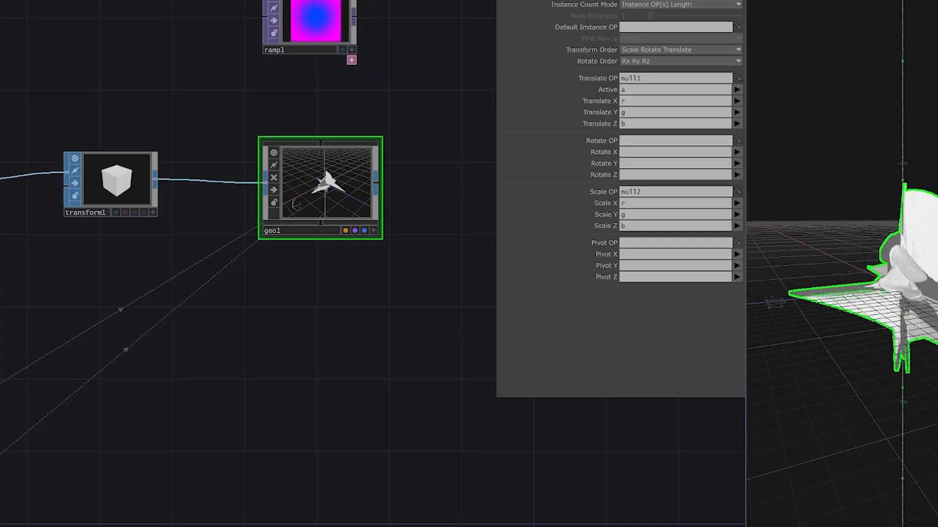
scroll(536, 95, "down", 10)
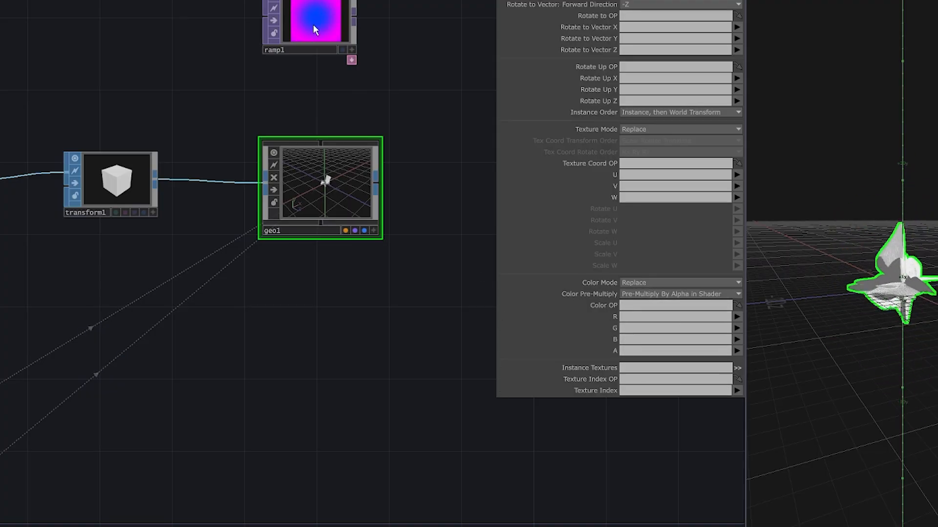
left_click_drag(313, 24, 639, 369)
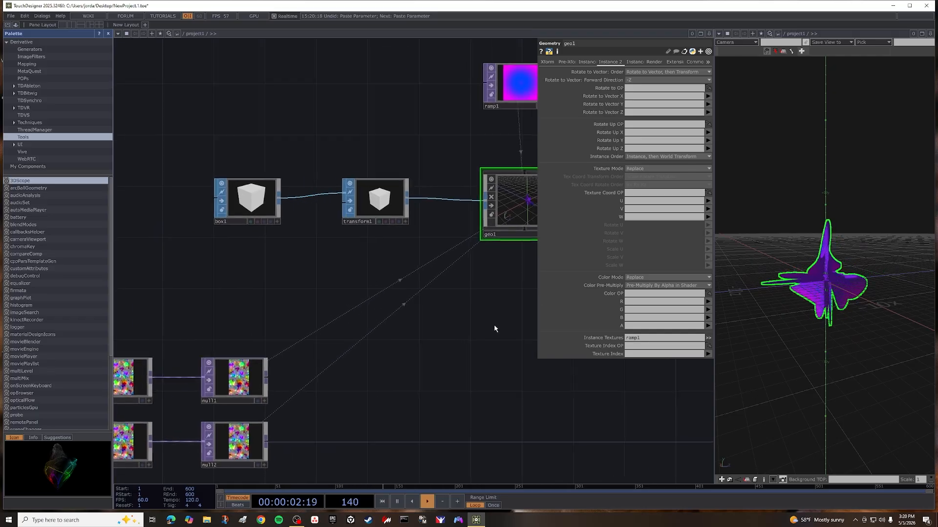
Change noise1's Translate 4D expression to absTime.seconds*0.08 and inspect the instanced shape in the geometry viewer.
scroll(459, 341, "down", 4)
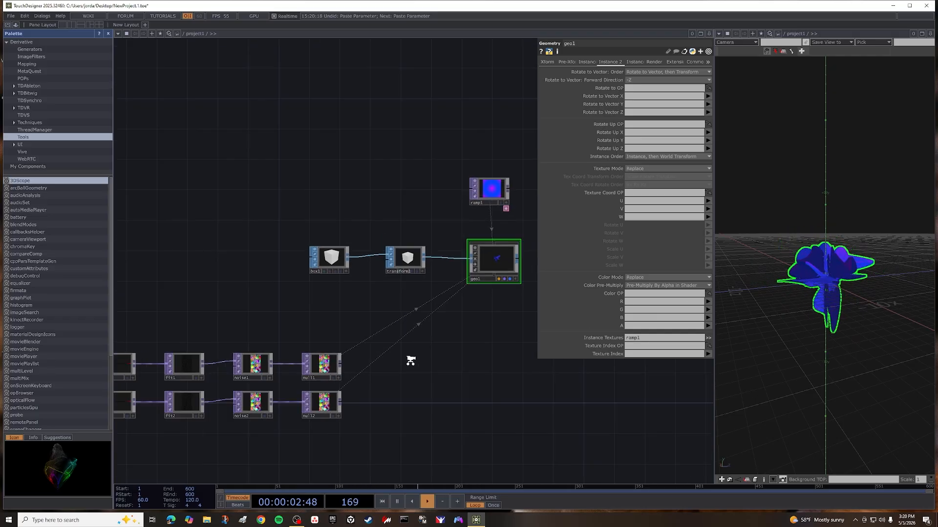
left_click_drag(454, 394, 602, 365)
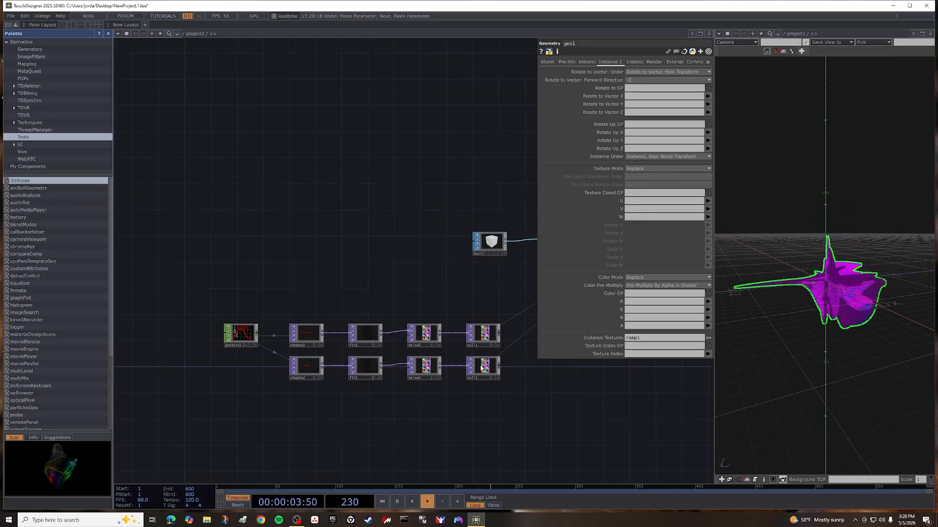
left_click(426, 334)
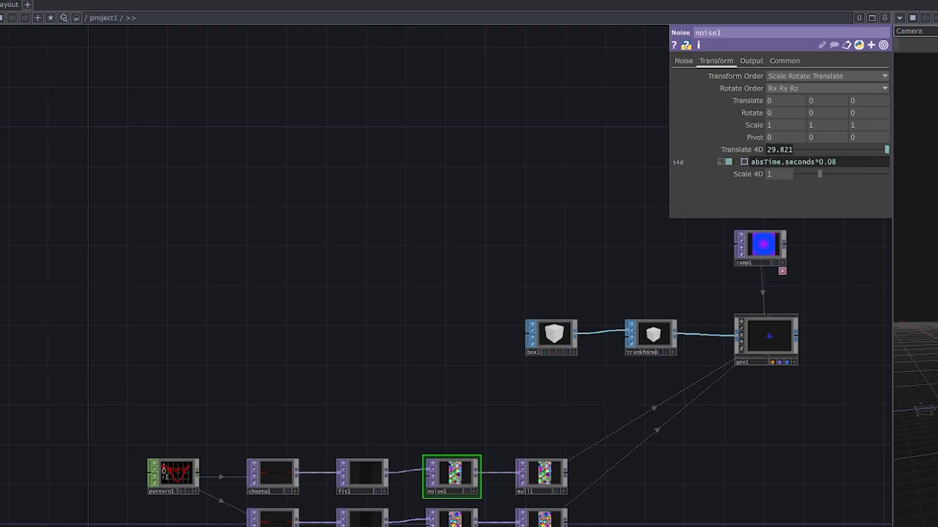
left_click_drag(688, 504, 550, 489)
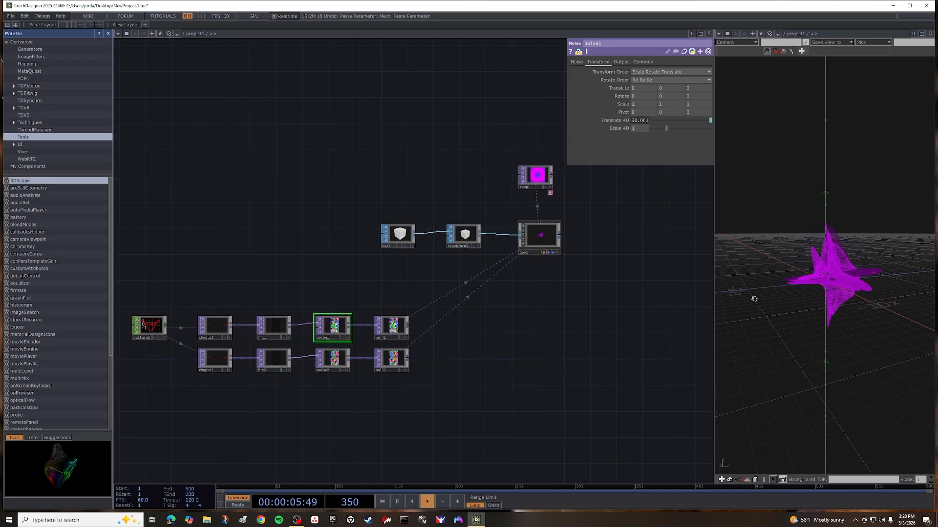
left_click_drag(754, 299, 805, 319)
scroll(802, 298, "up", 4)
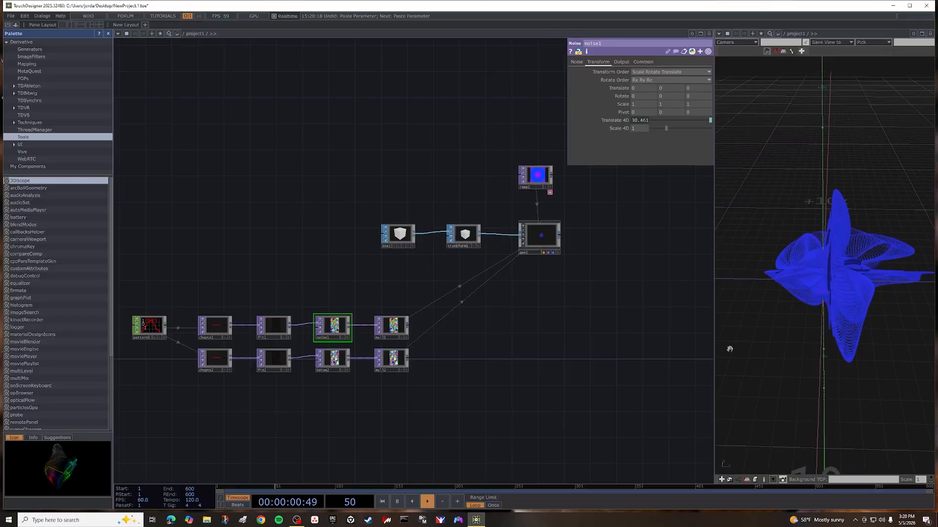
Add a PBR material beside geo1 and set its Roughness to 0.1.
left_click_drag(513, 317, 443, 385)
scroll(421, 295, "up", 3)
key("Tab")
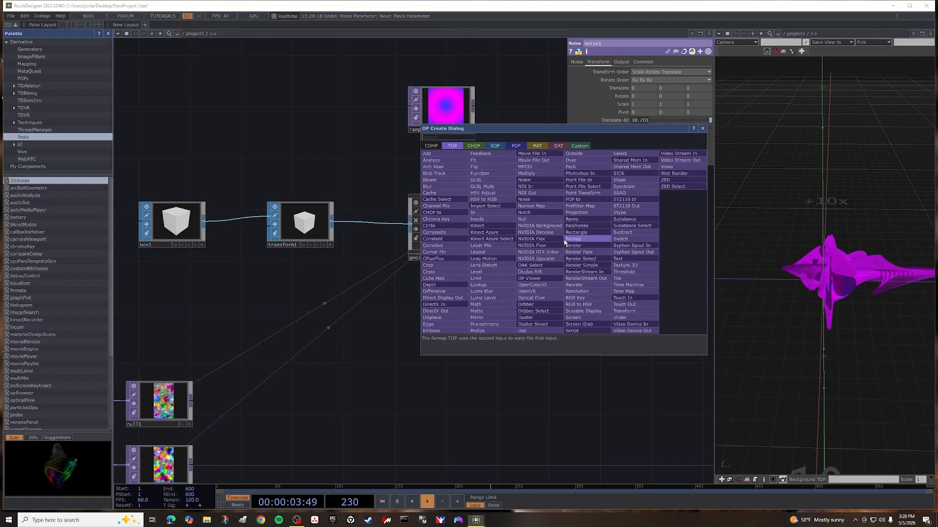
left_click(537, 146)
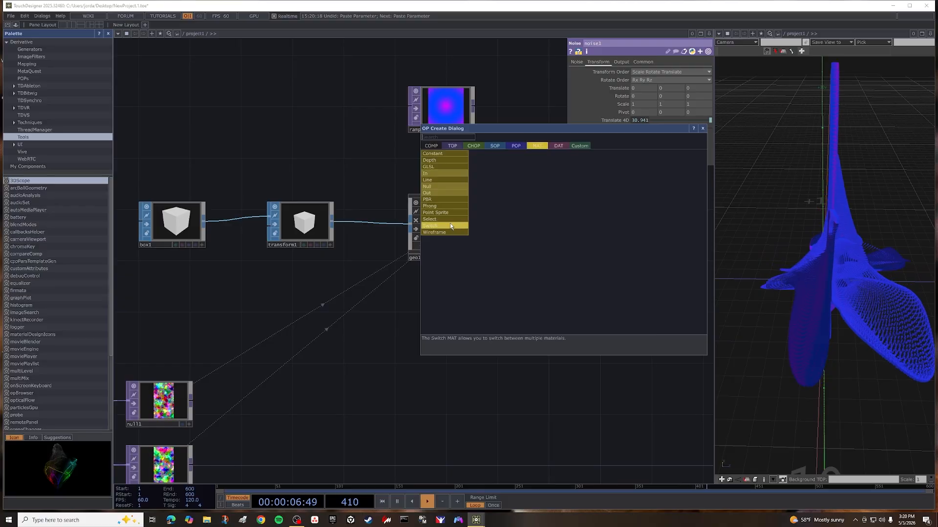
left_click(442, 199)
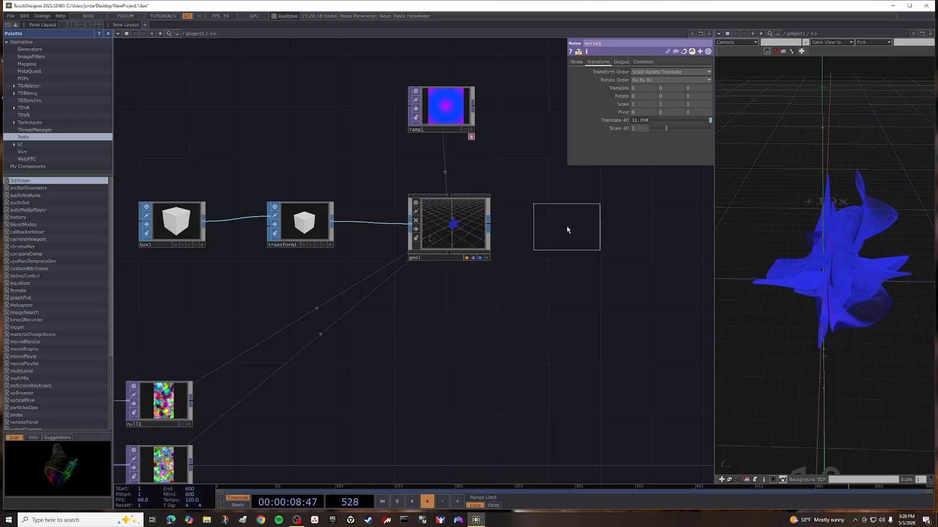
left_click(533, 226)
left_click_drag(559, 274, 451, 267)
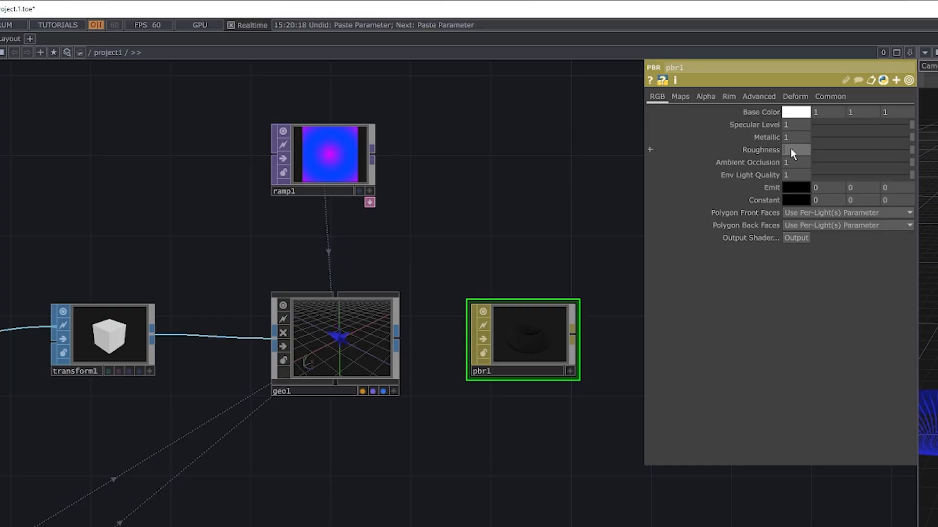
type(".1")
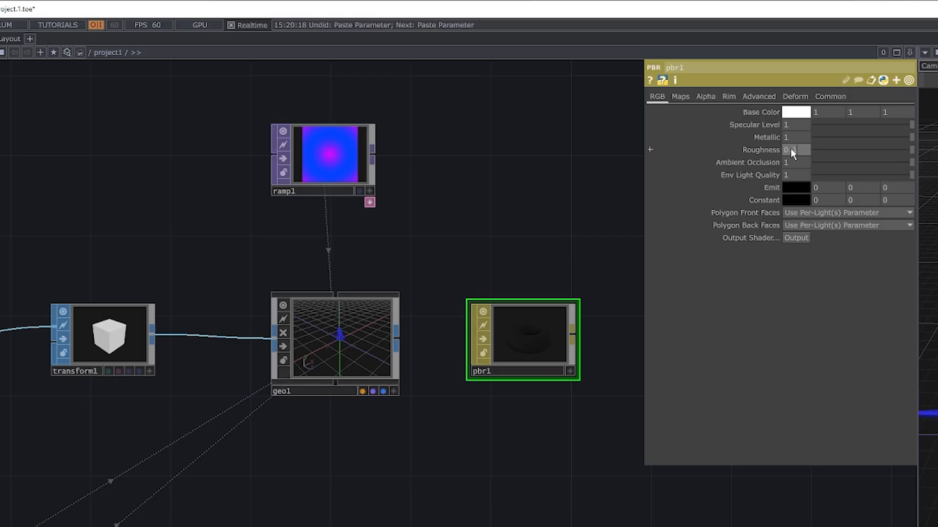
Set pbr1's Metallic to 1.5 and its Emit colour to a dark red with Red at 0.10.
key("Return")
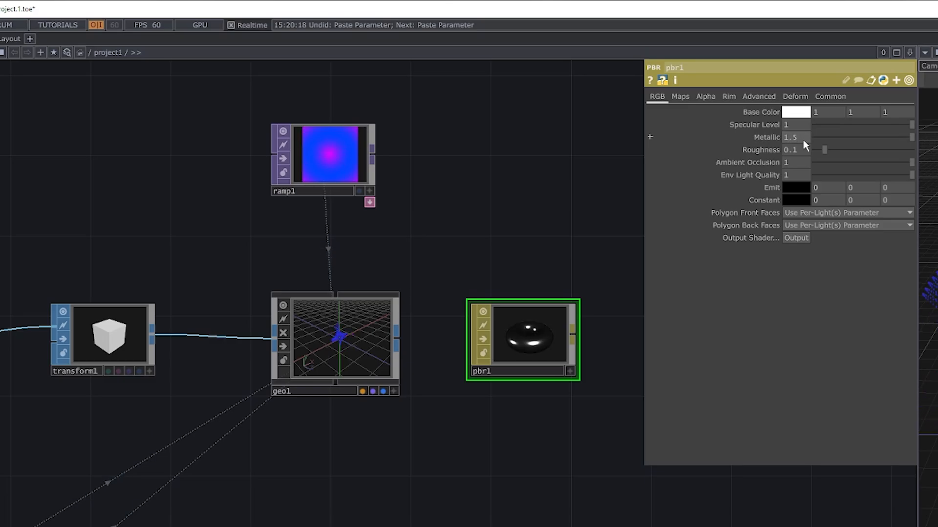
left_click(799, 188)
left_click_drag(788, 235, 784, 235)
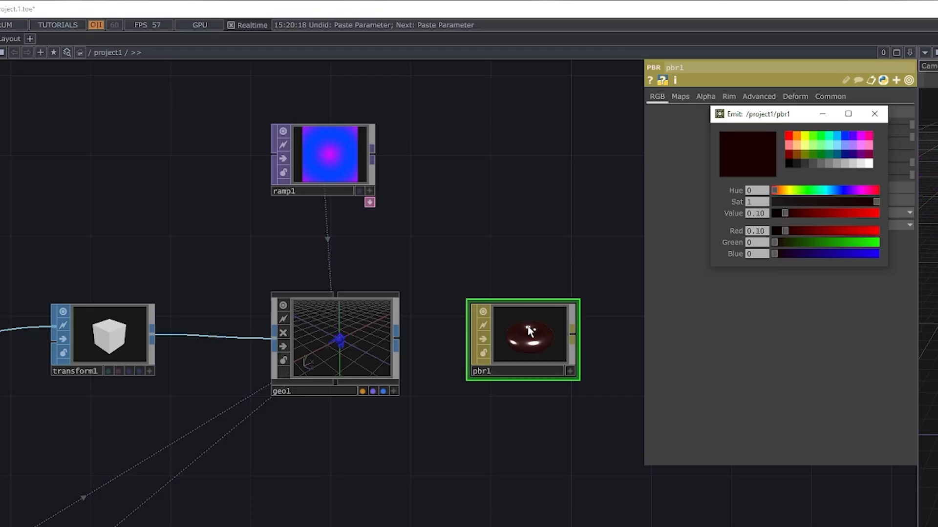
Assign pbr1 as the Material of the geo1 Geometry COMP.
left_click_drag(530, 331, 339, 325)
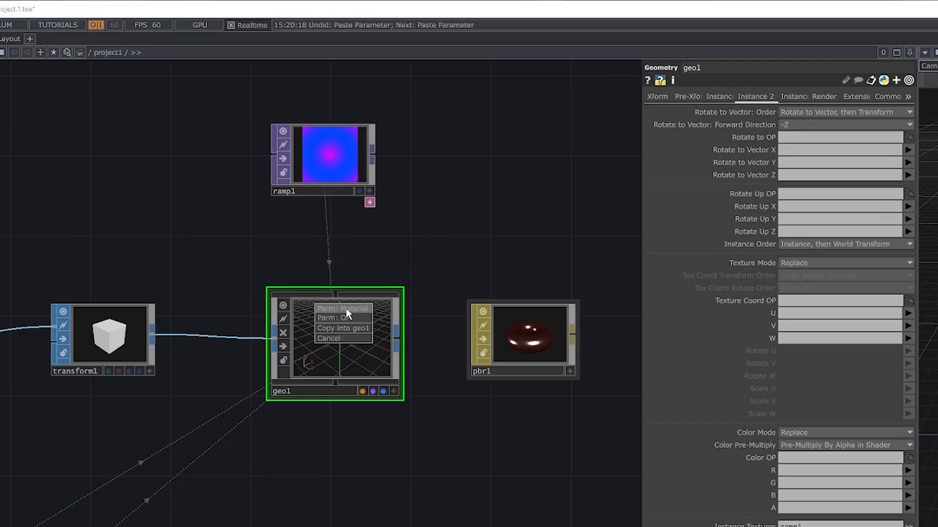
left_click(345, 309)
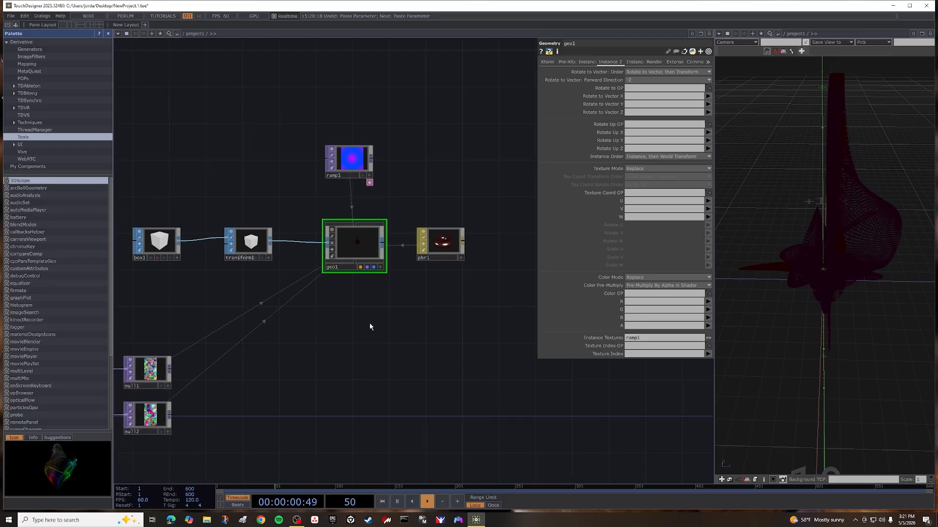
Add a Render TOP below geo1 in the network.
left_click_drag(366, 305, 354, 225)
left_click_drag(375, 277, 421, 269)
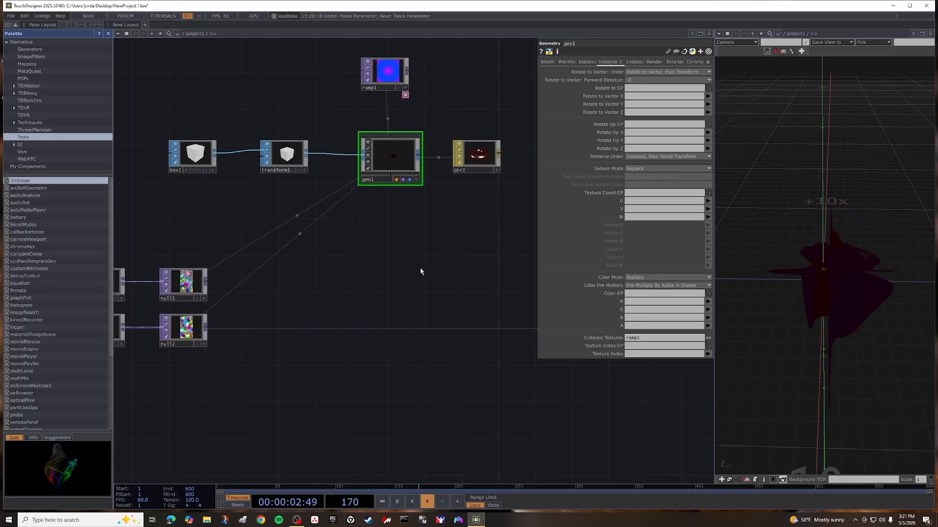
key("Tab")
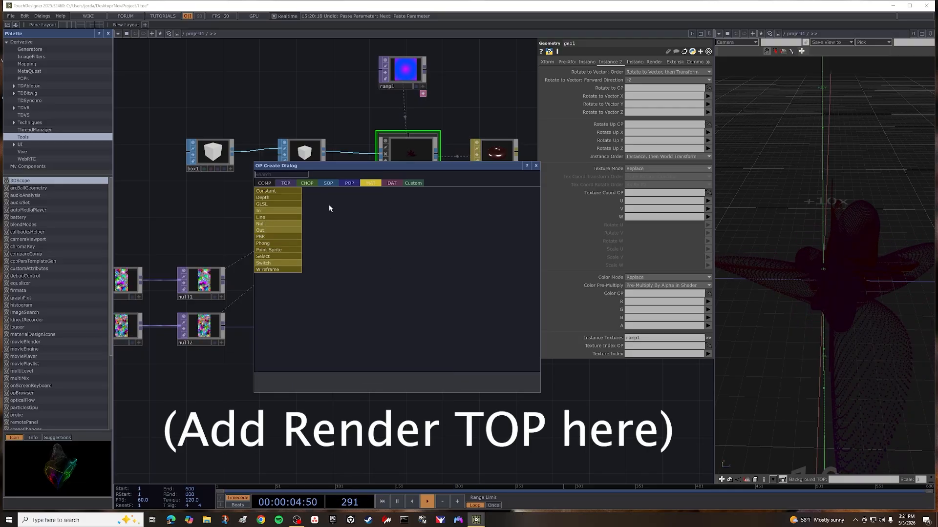
left_click(291, 183)
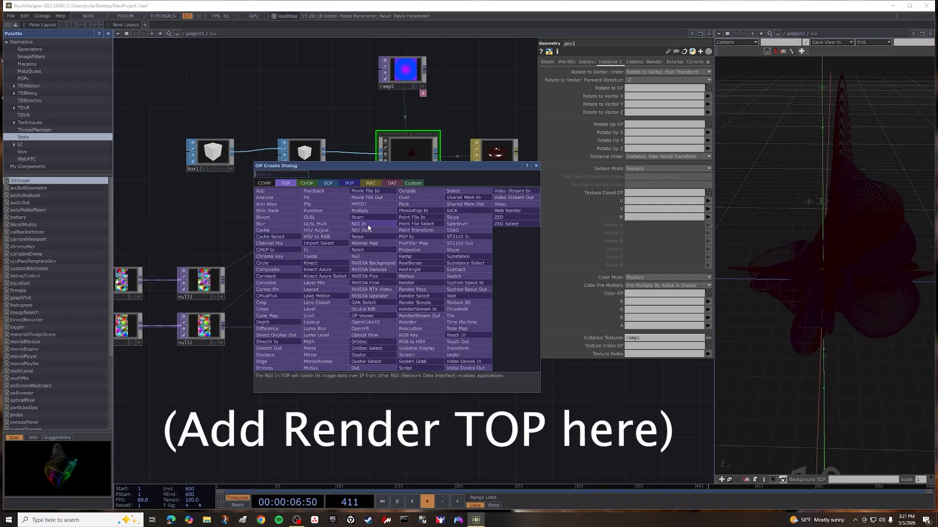
left_click(418, 283)
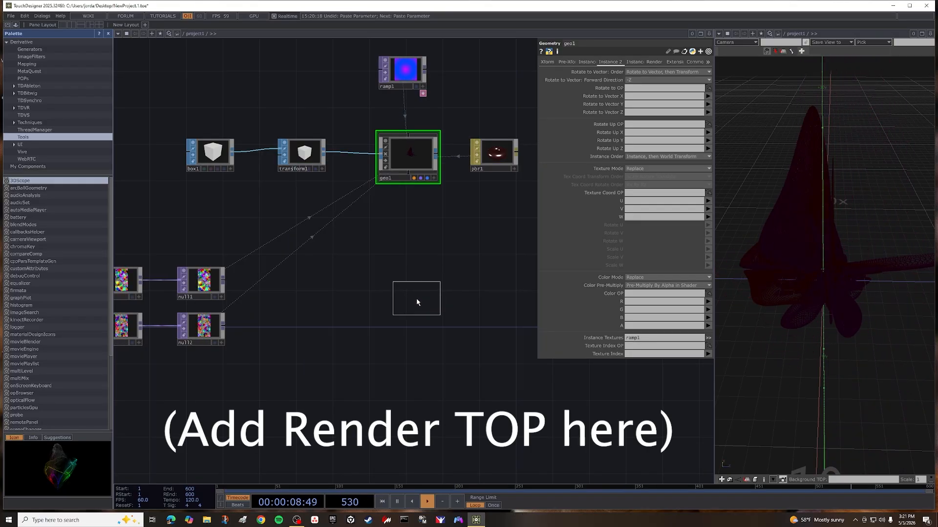
left_click(411, 299)
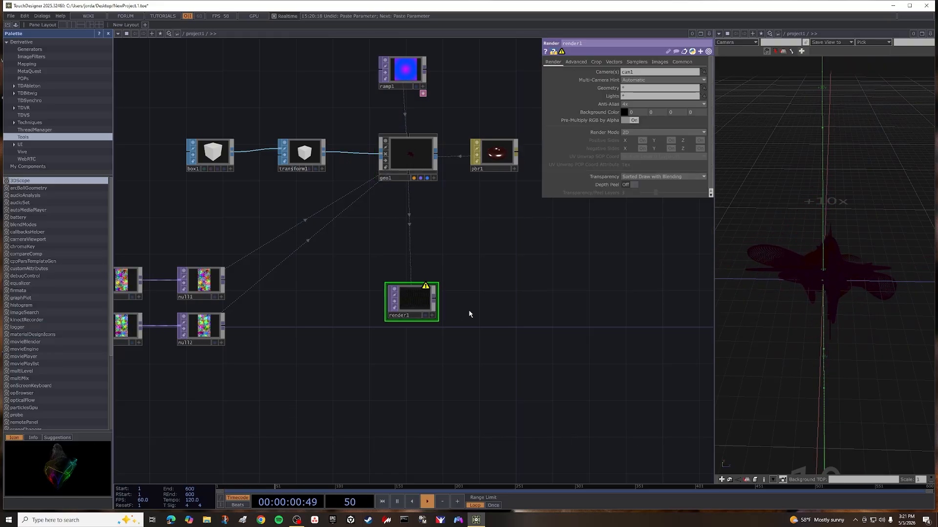
Set render1's Background Color alpha to 1 and its Resolution to 720 by 1280.
left_click_drag(468, 316, 401, 331)
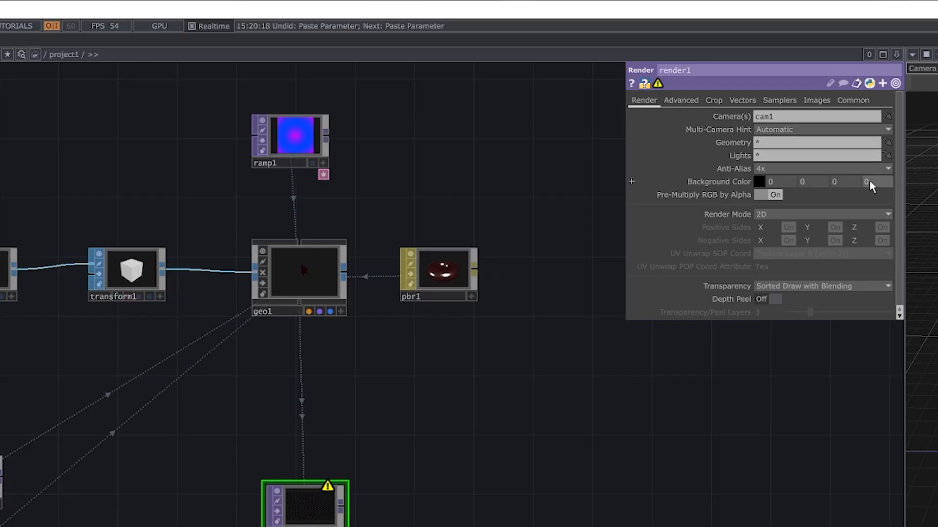
left_click_drag(872, 183, 863, 184)
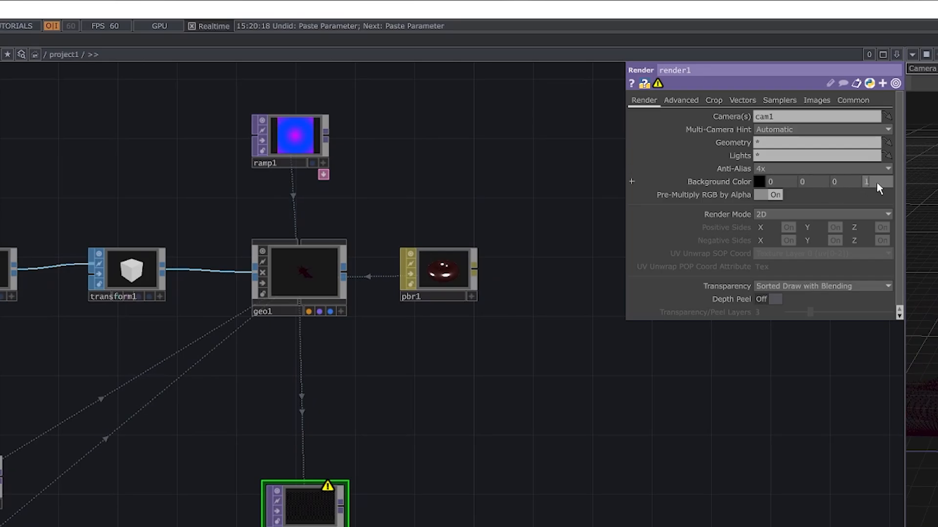
left_click(847, 100)
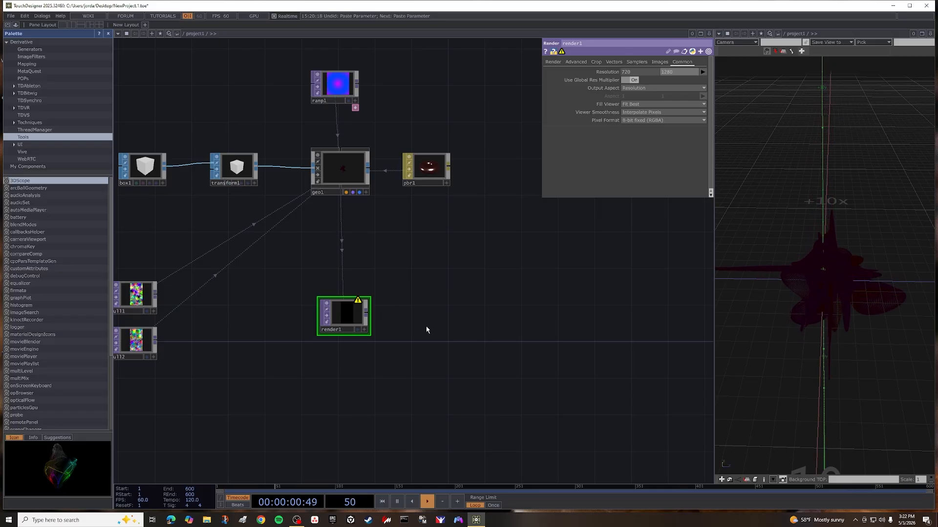
Add a Camera COMP directly below render1.
key("Tab")
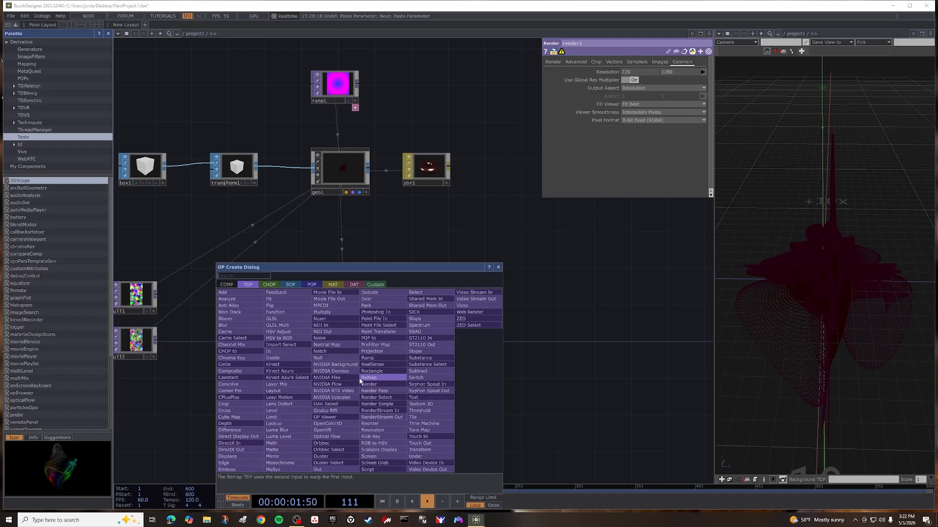
left_click(227, 285)
key("Escape")
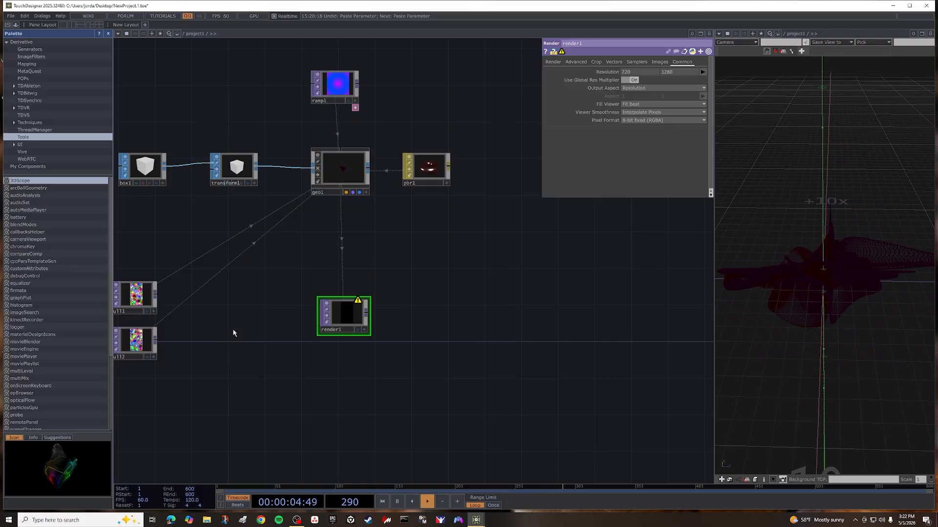
left_click(339, 389)
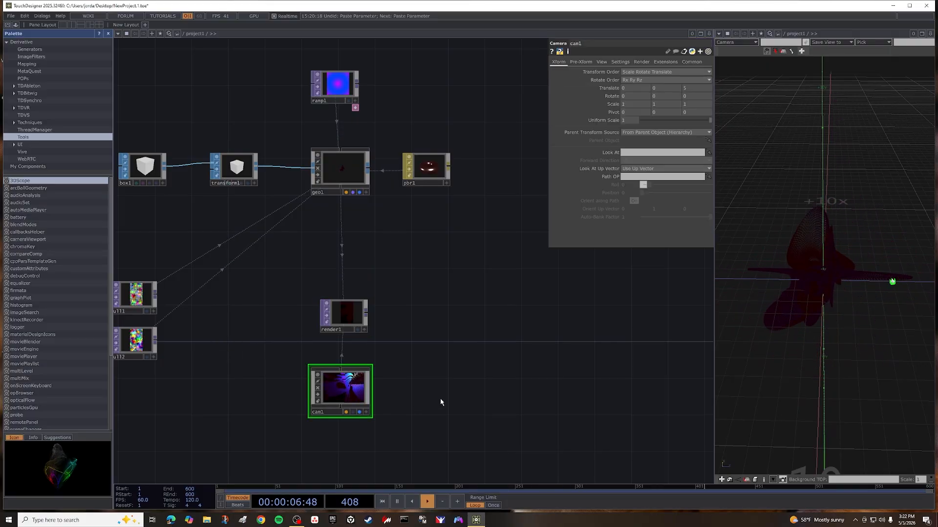
Add a Light COMP beside cam1, below render1.
key("Tab")
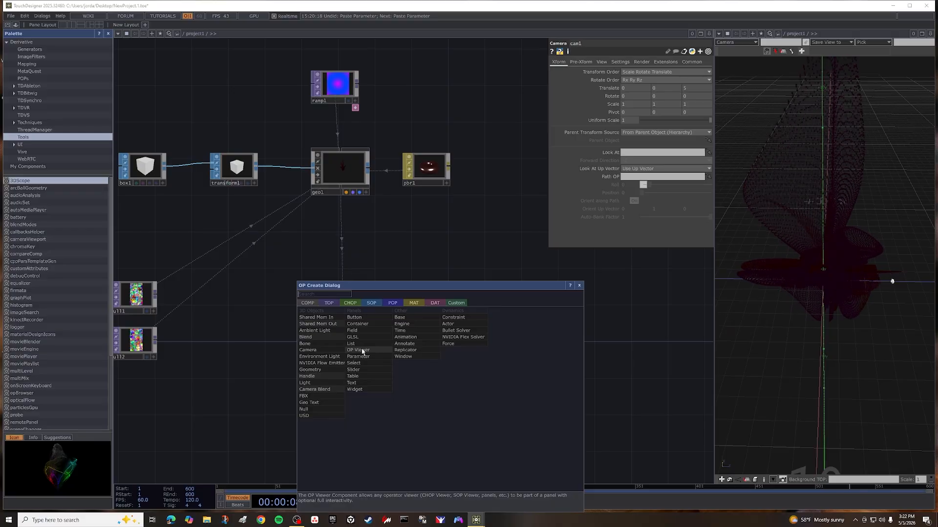
left_click(336, 382)
left_click(436, 395)
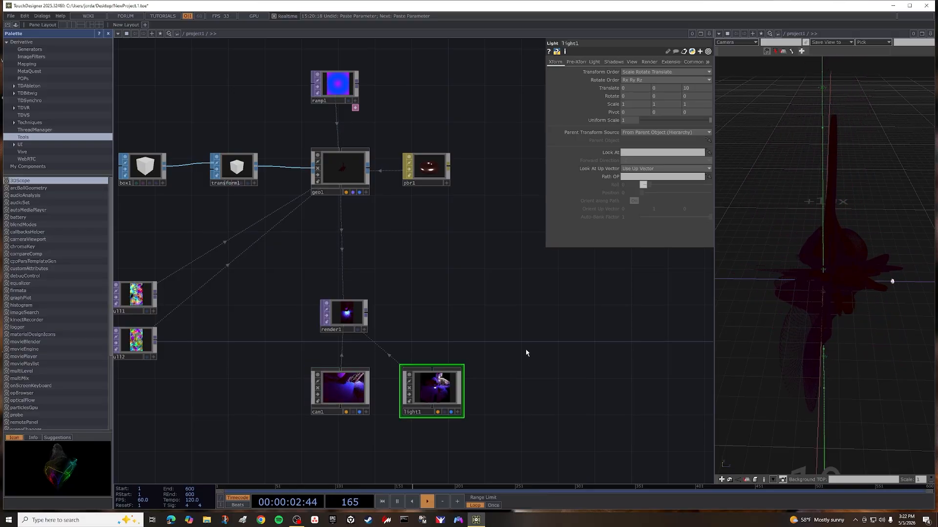
Append an Out TOP to render1's output, well away from it to leave room in the chain.
right_click(367, 318)
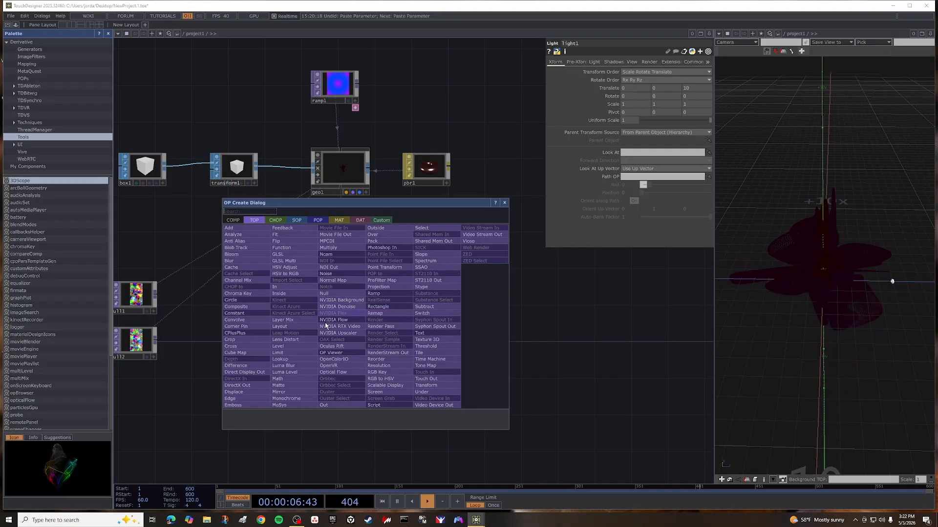
left_click(336, 407)
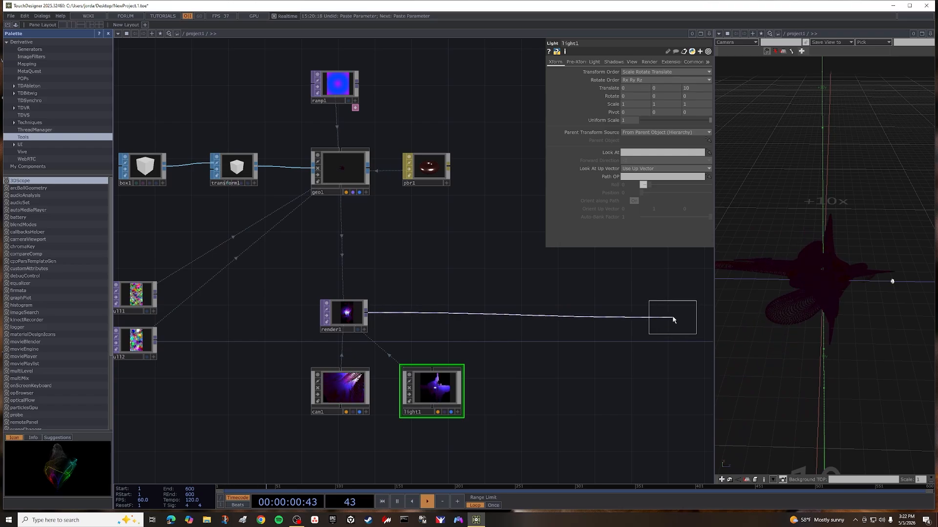
left_click(673, 320)
Change the geometry viewer pane to a TOP Viewer and turn on out1's display so the render shows there.
left_click_drag(615, 358, 511, 366)
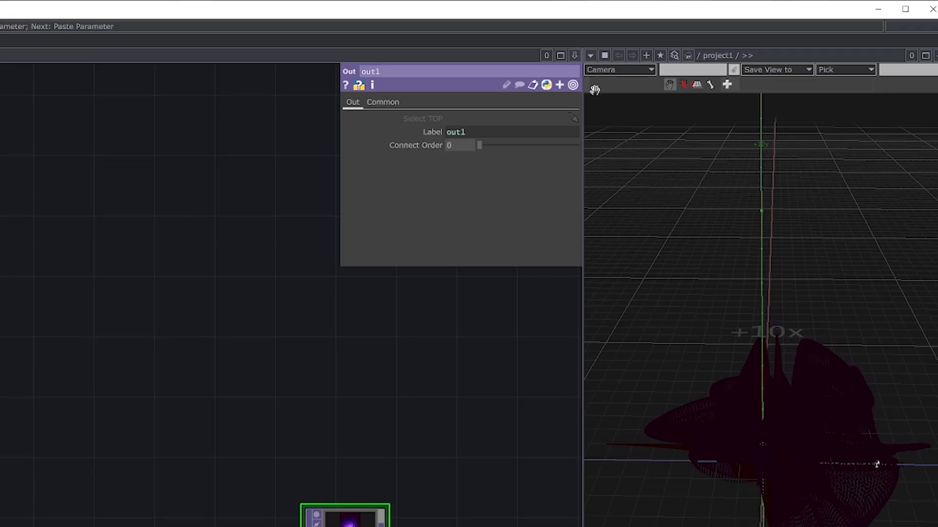
left_click(590, 55)
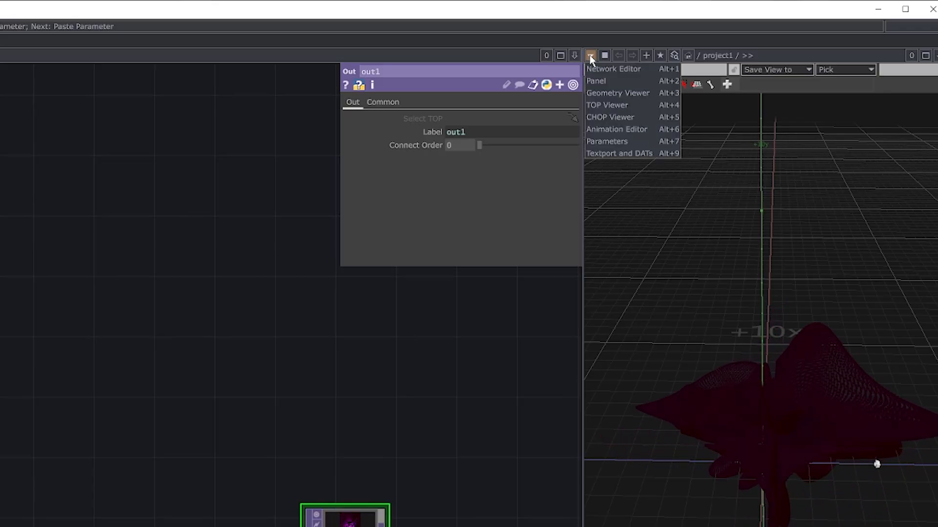
left_click(615, 105)
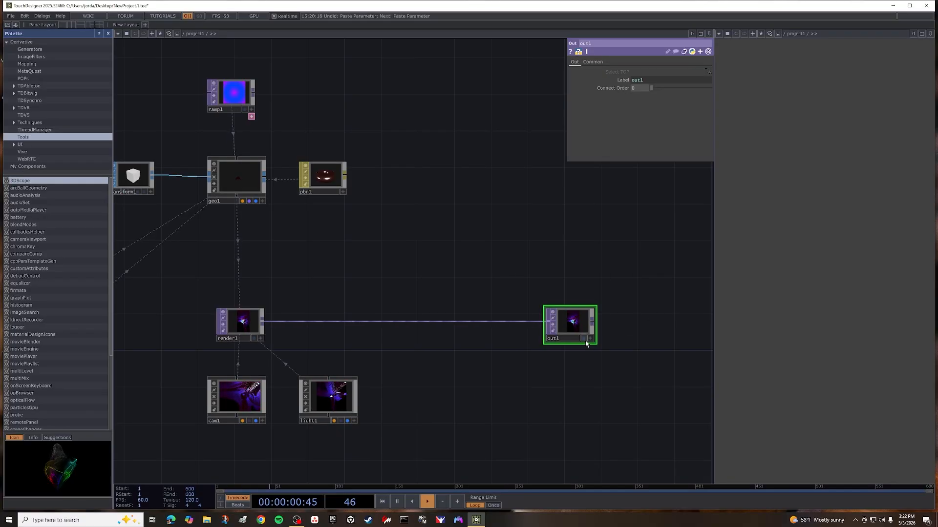
left_click(584, 339)
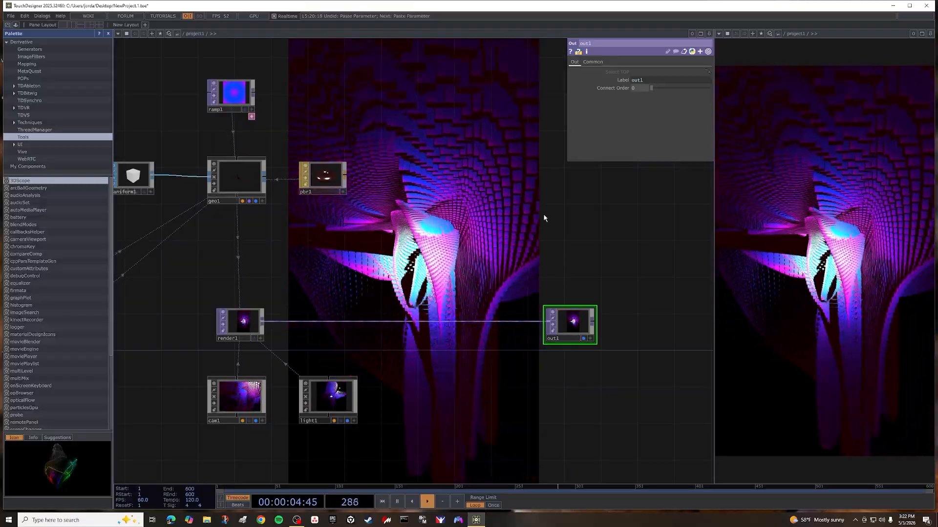
Turn off Backdrop TOPs in the network editor's display options.
right_click(544, 218)
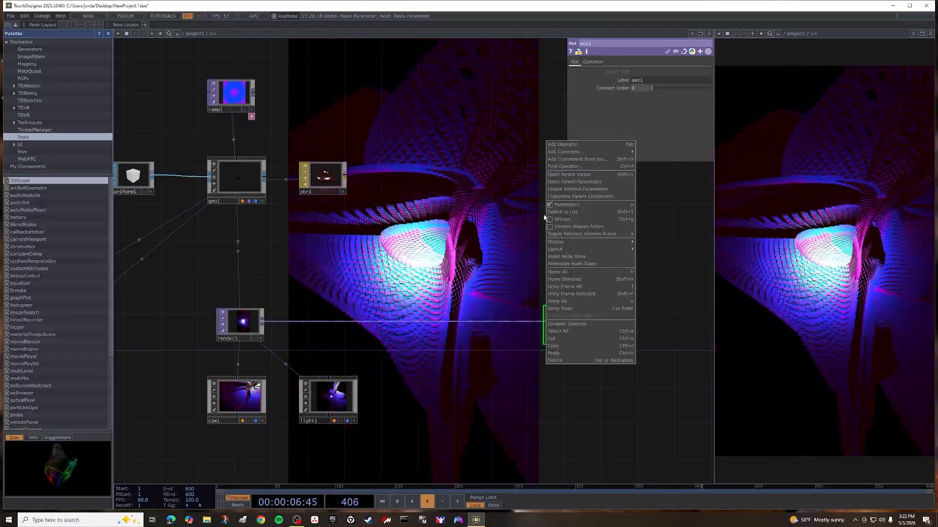
mouse_move(556, 242)
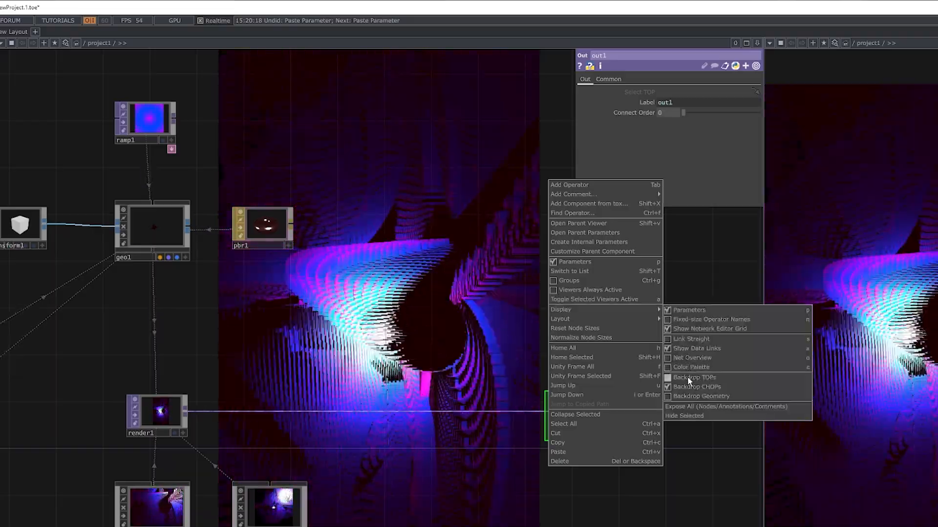
left_click(669, 379)
Activate cam1's viewer and reframe the instanced shape with Translate about -7.28, -7.50, 12.56 and Rotate about -30.9, 26.2, 0.
scroll(450, 348, "down", 3)
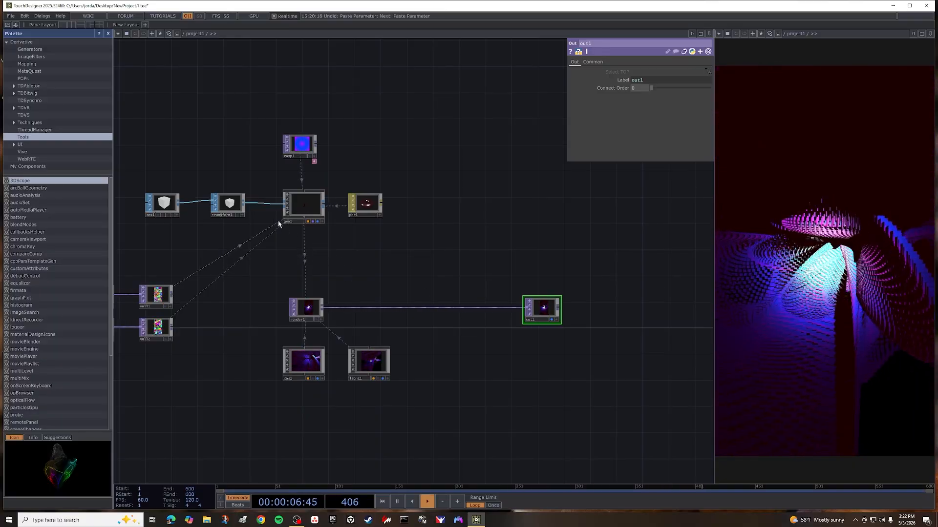
left_click(310, 371)
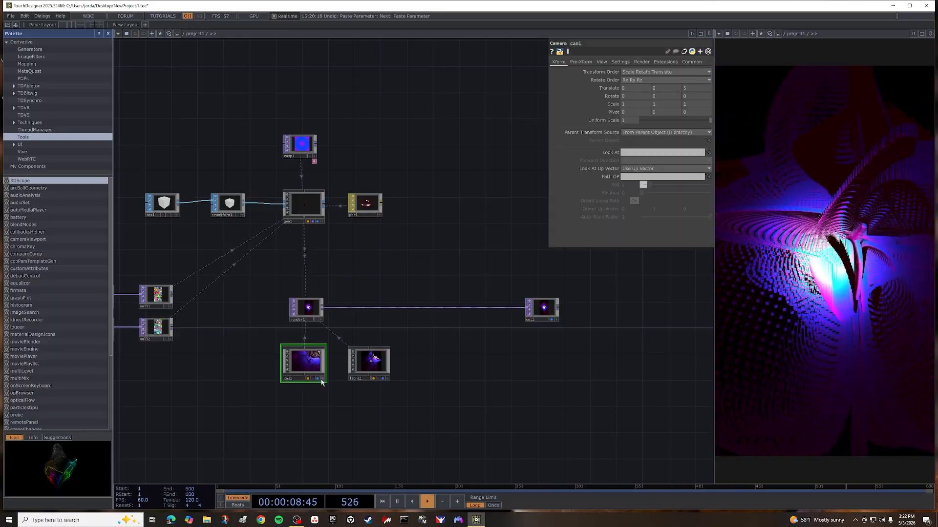
scroll(314, 365, "down", 2)
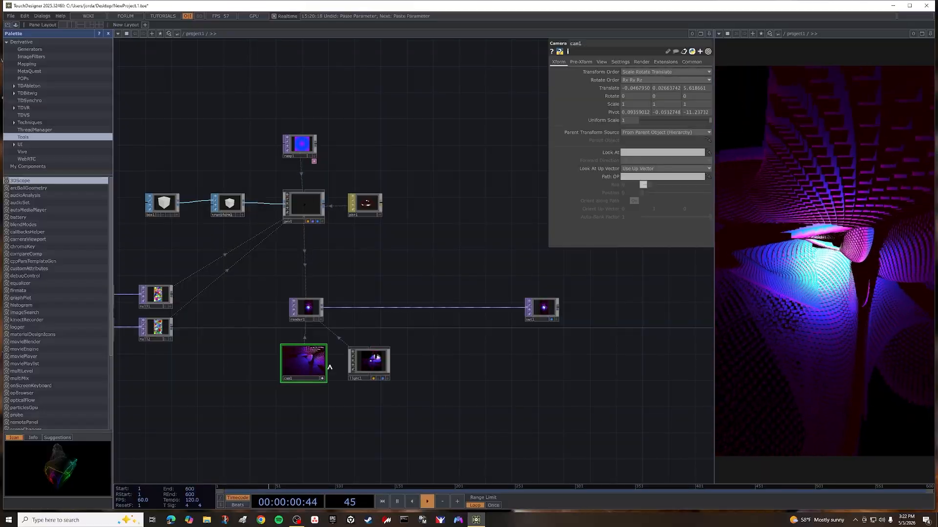
scroll(331, 365, "down", 3)
scroll(332, 365, "up", 5)
scroll(237, 354, "down", 3)
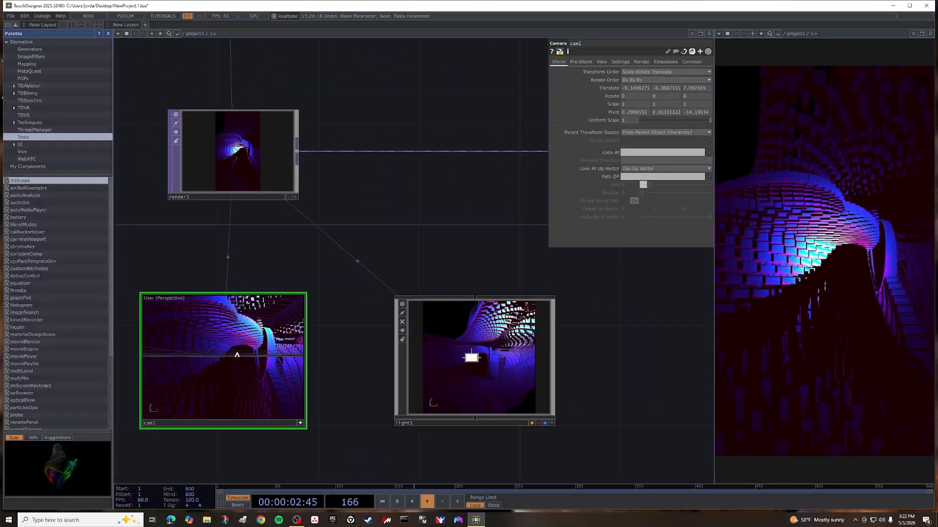
scroll(237, 354, "down", 3)
left_click_drag(237, 355, 234, 356)
scroll(237, 361, "down", 1)
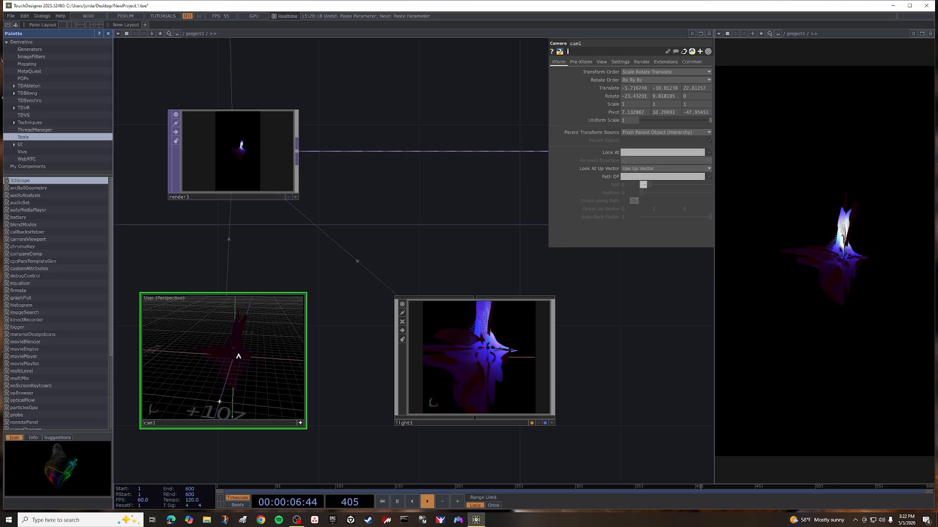
scroll(234, 356, "up", 3)
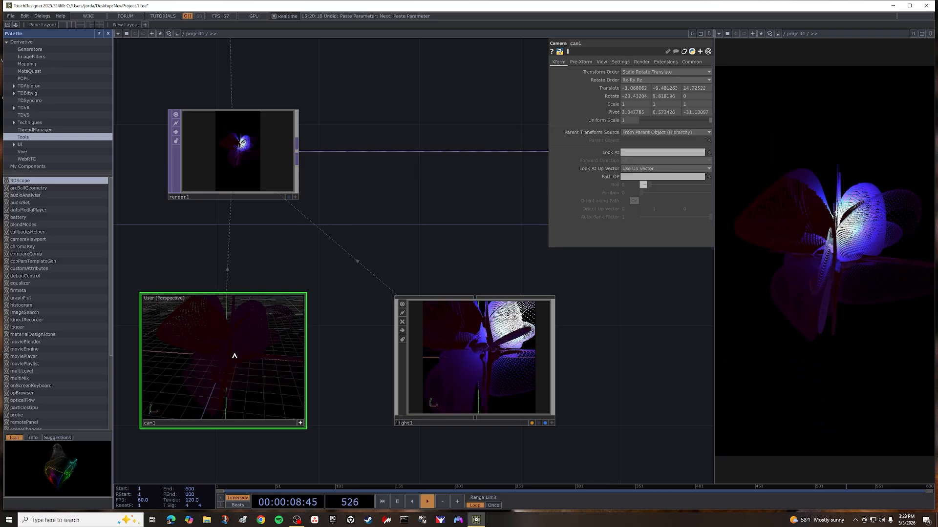
left_click_drag(234, 355, 235, 354)
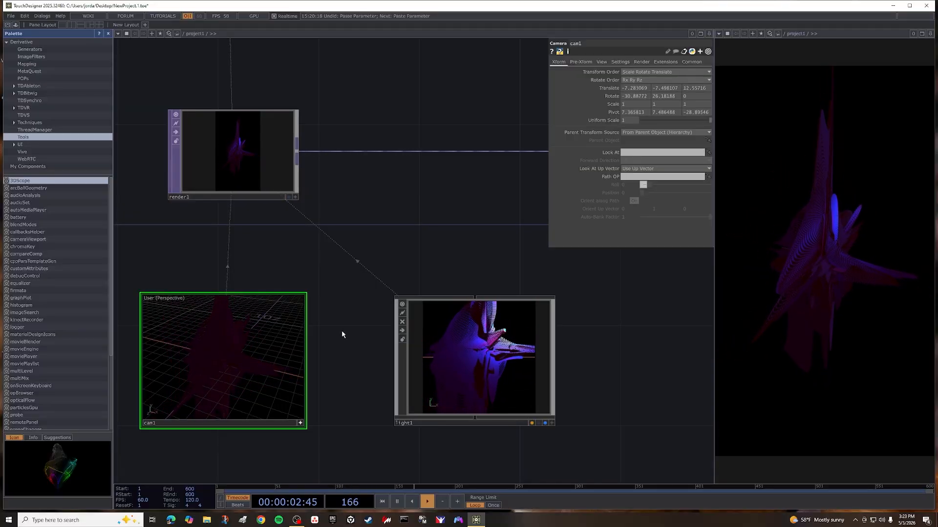
Move light1 closer to cam1 and add an Environment Light COMP beside it.
scroll(342, 335, "down", 3)
left_click_drag(508, 359, 444, 368)
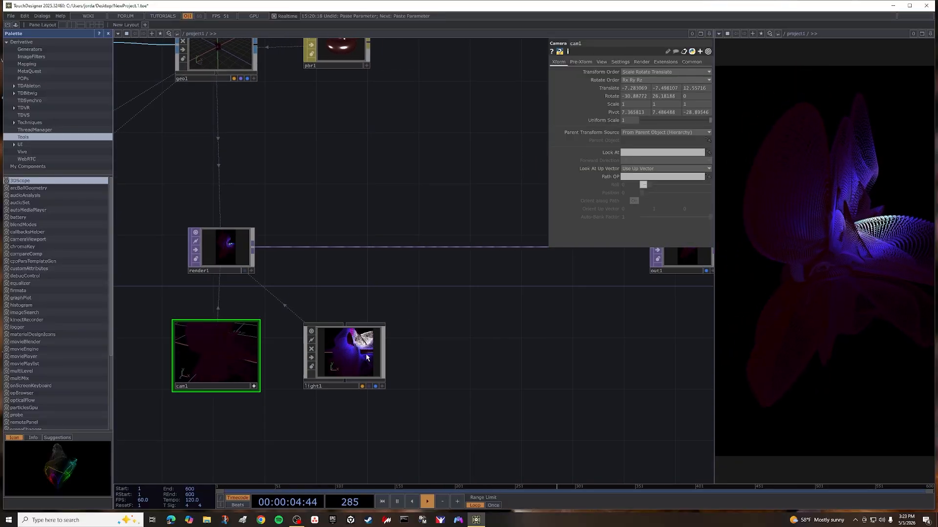
left_click_drag(357, 347, 315, 342)
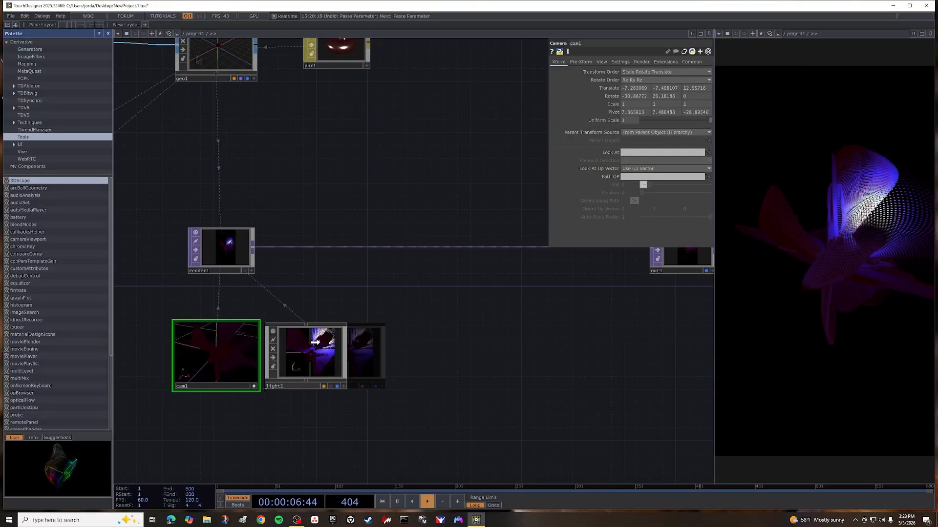
key("Tab")
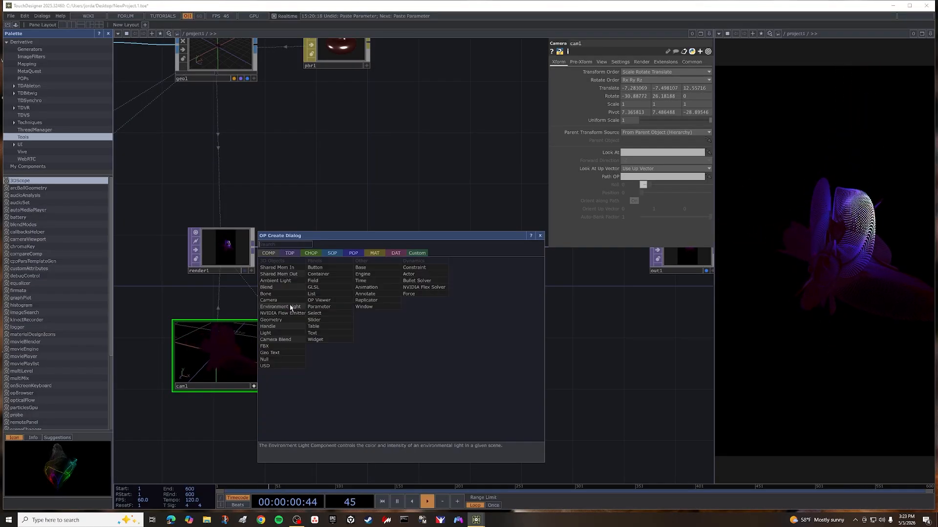
left_click(283, 307)
left_click(405, 364)
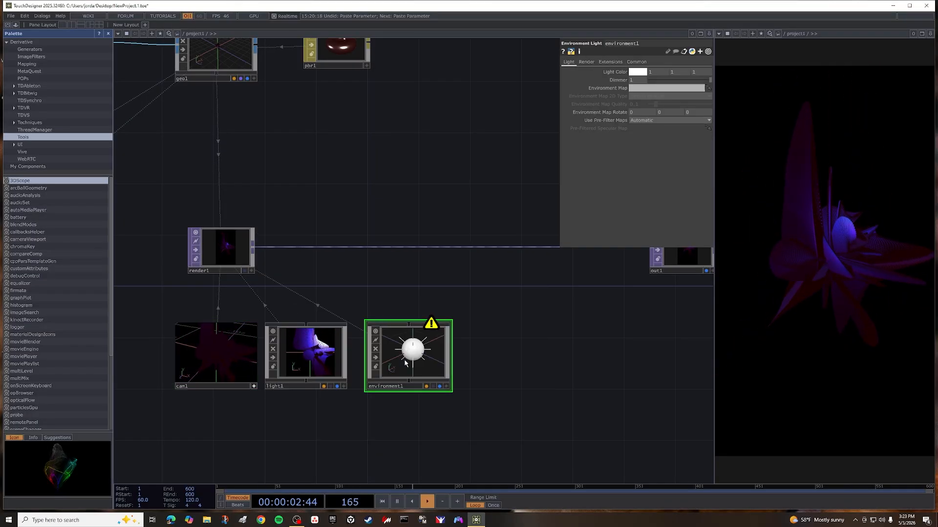
Add a Movie File In TOP next to the environment light.
key("Tab")
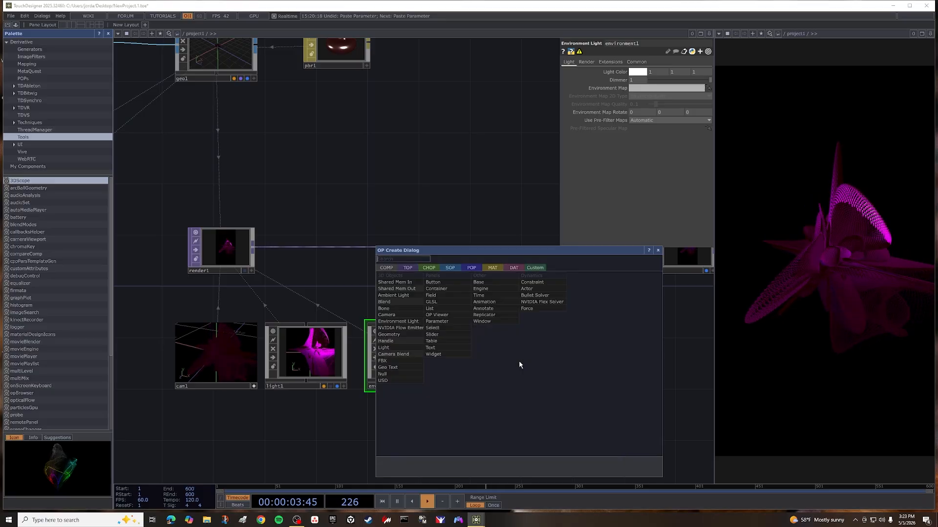
left_click(408, 270)
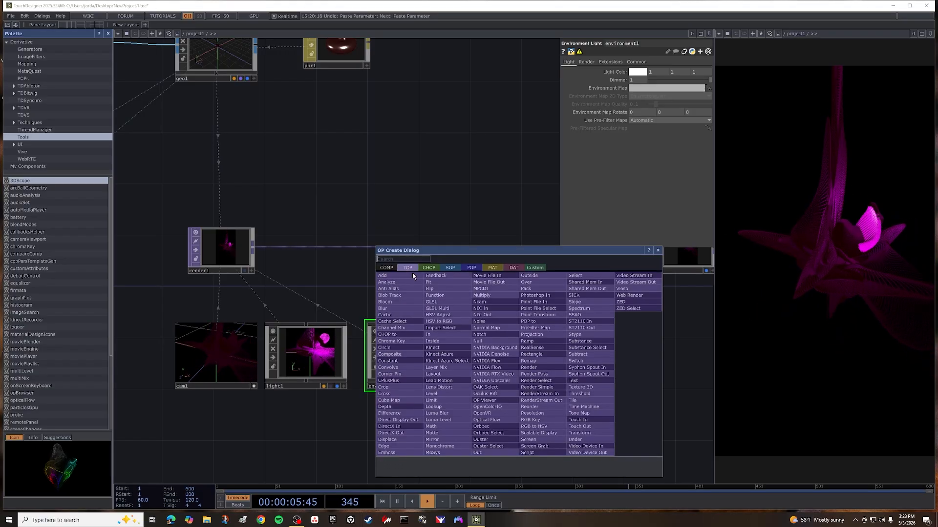
left_click(498, 277)
left_click(513, 364)
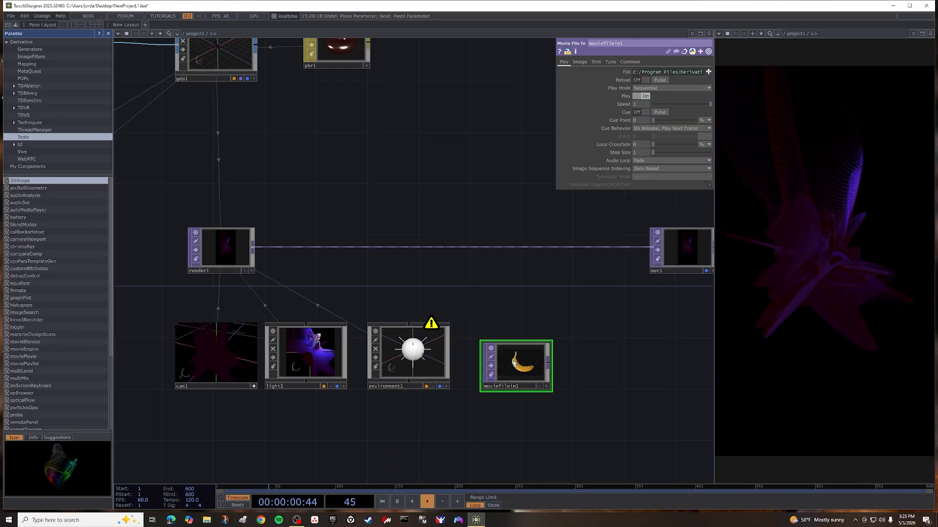
Load 224291321-full-spherical-hdri-panorama-3 from Downloads into moviefilein1 and assign moviefilein1 as environment1's Environment Map.
left_click(423, 357)
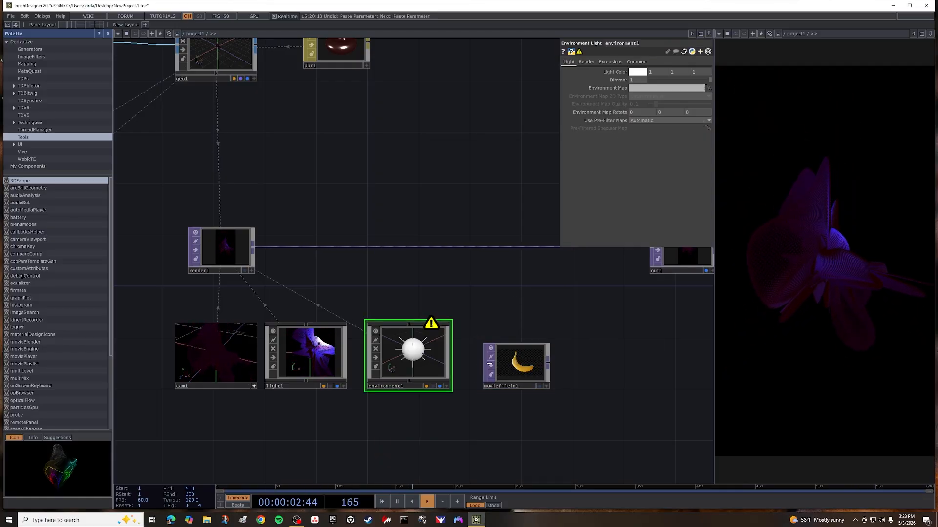
left_click(540, 370)
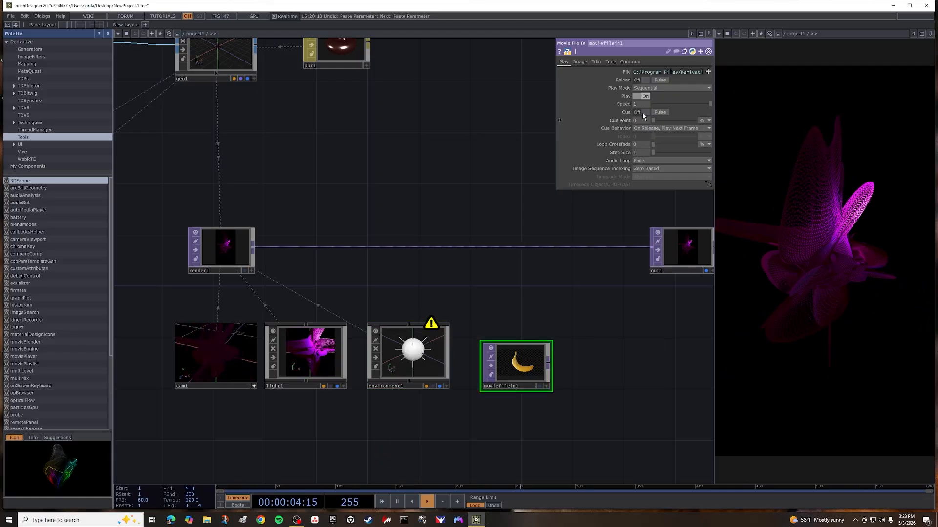
left_click(708, 72)
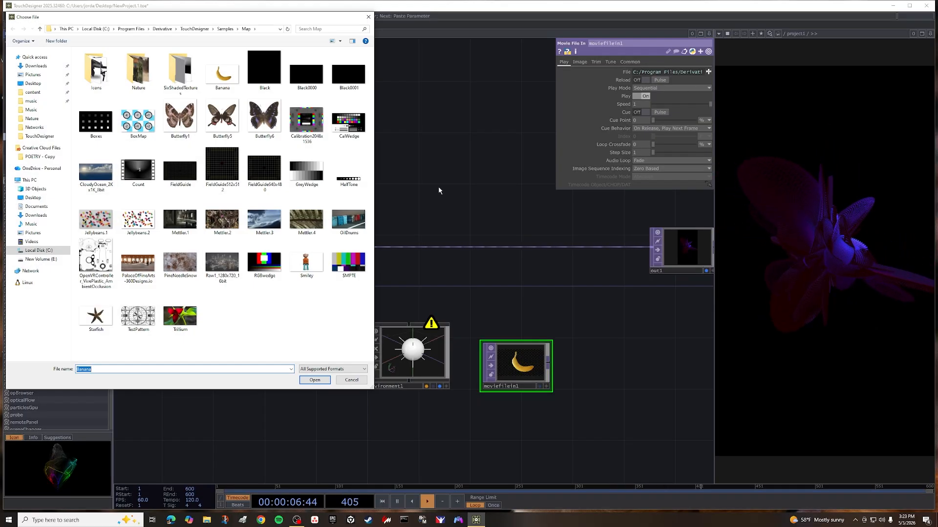
left_click(36, 214)
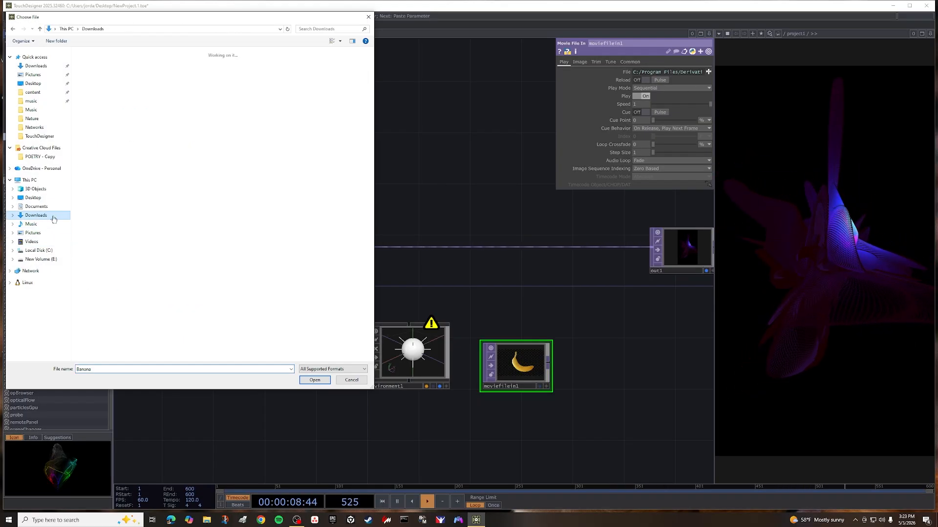
left_click(108, 113)
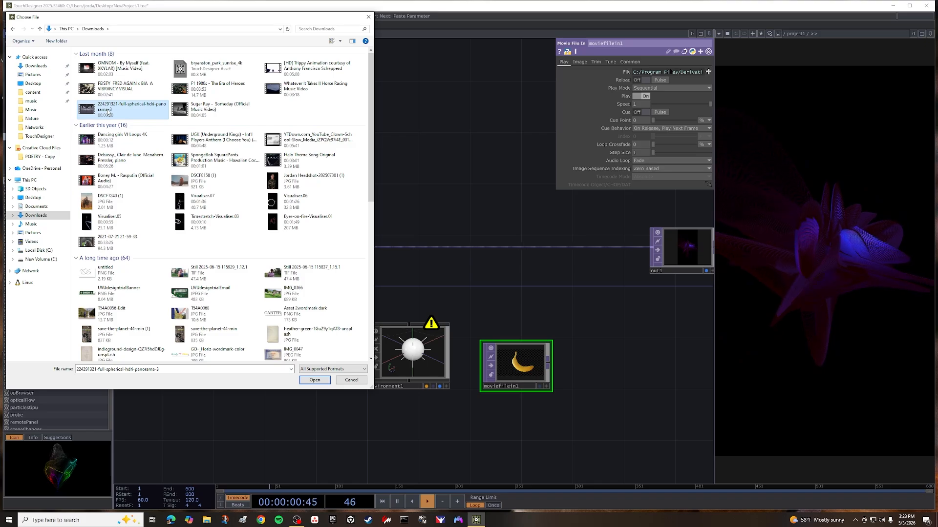
left_click(312, 381)
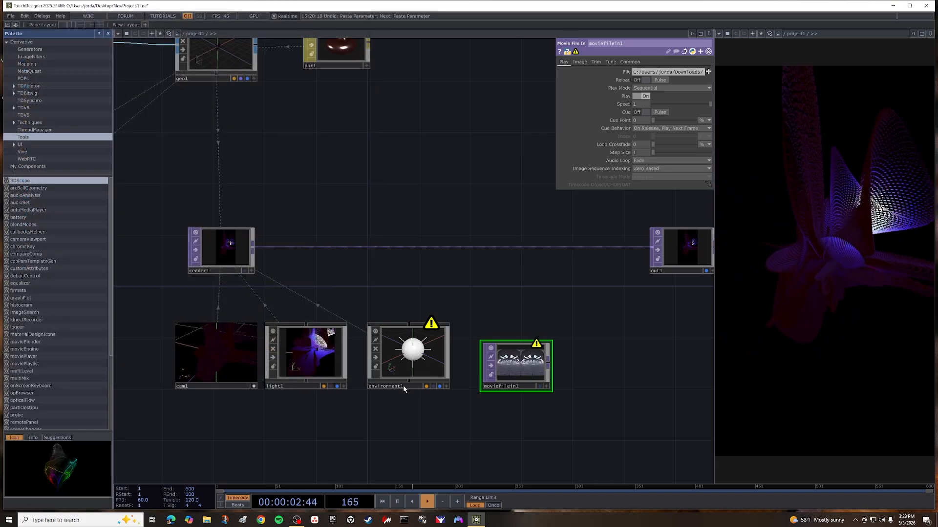
left_click(425, 356)
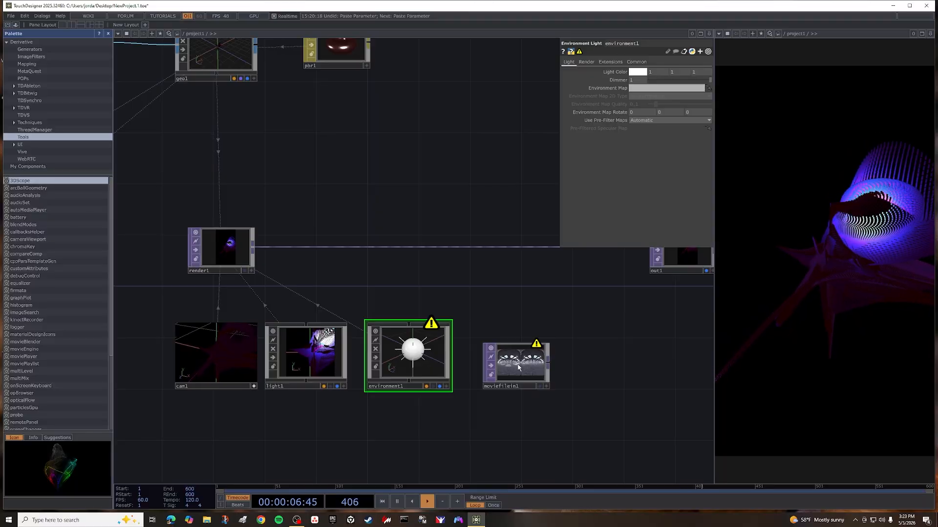
left_click_drag(505, 367, 643, 88)
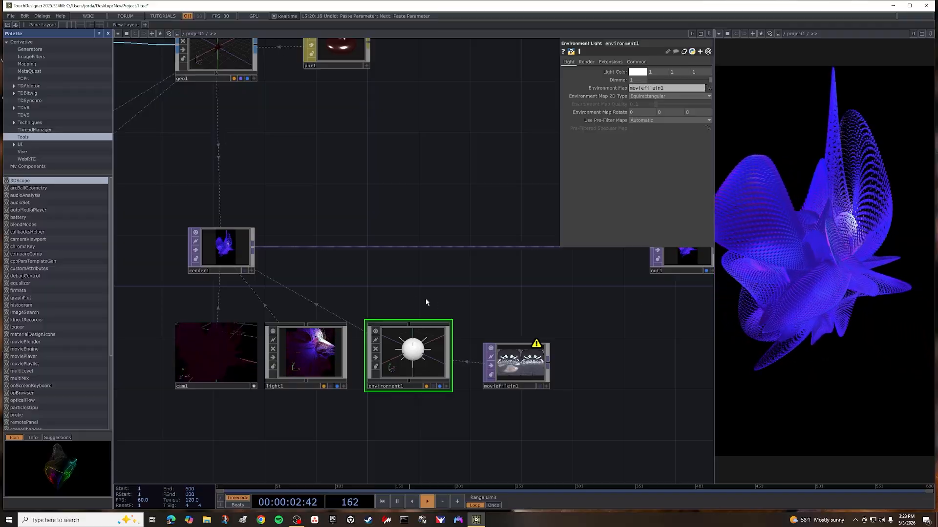
Insert a Level TOP between render1 and out1 and set its Black Level to 0.4.
scroll(343, 268, "down", 5)
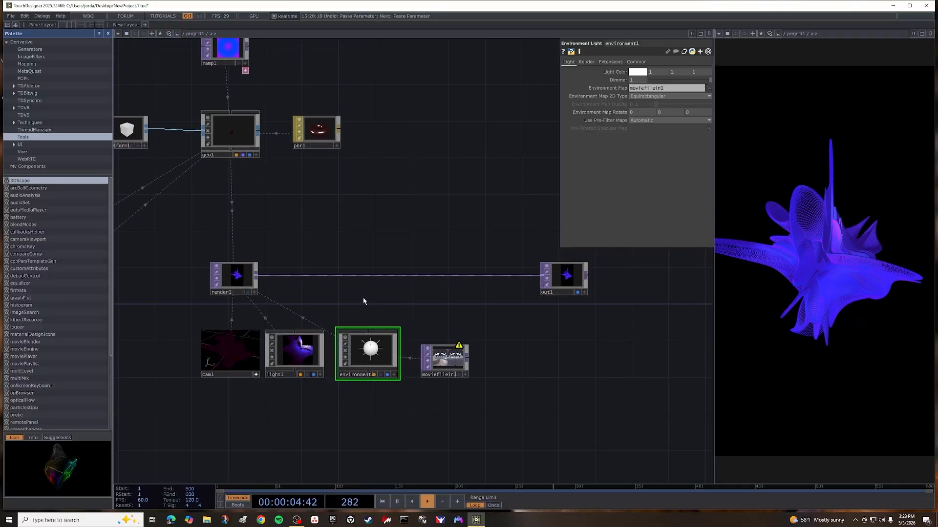
right_click(301, 276)
left_click(317, 268)
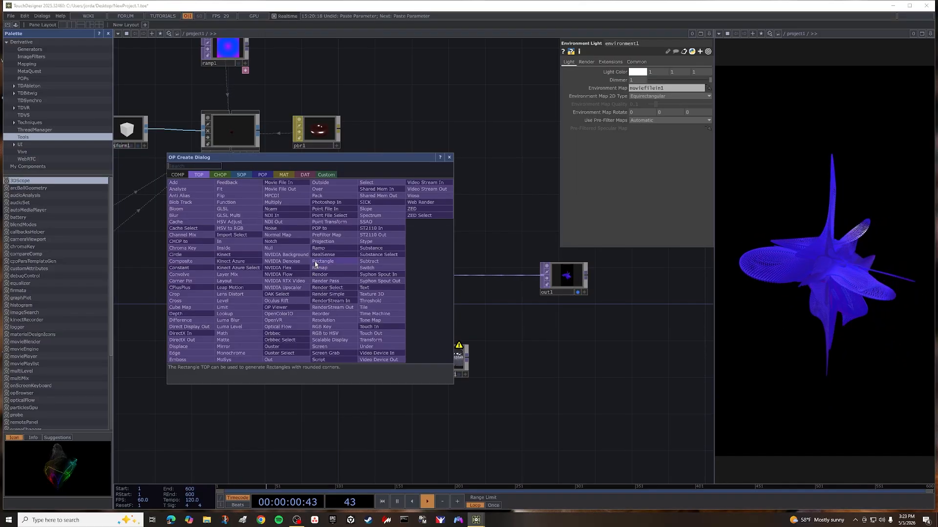
type("l")
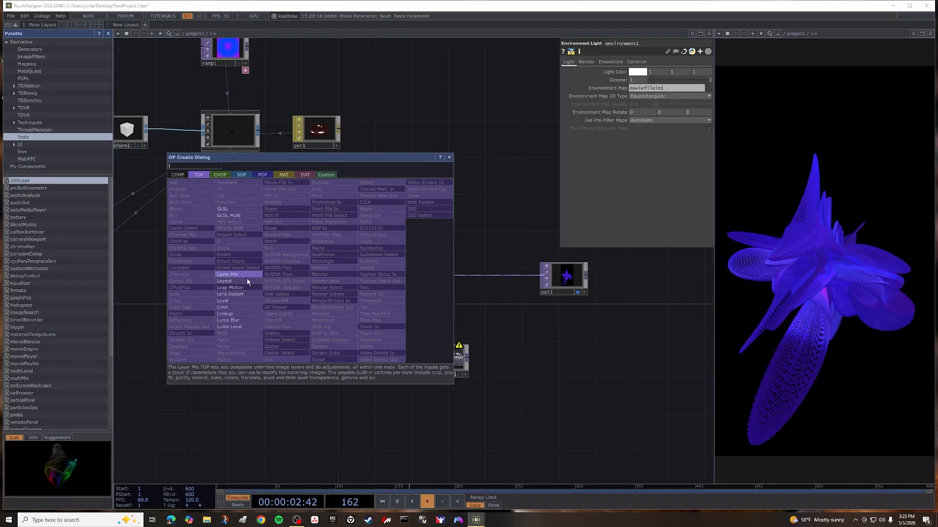
left_click(244, 295)
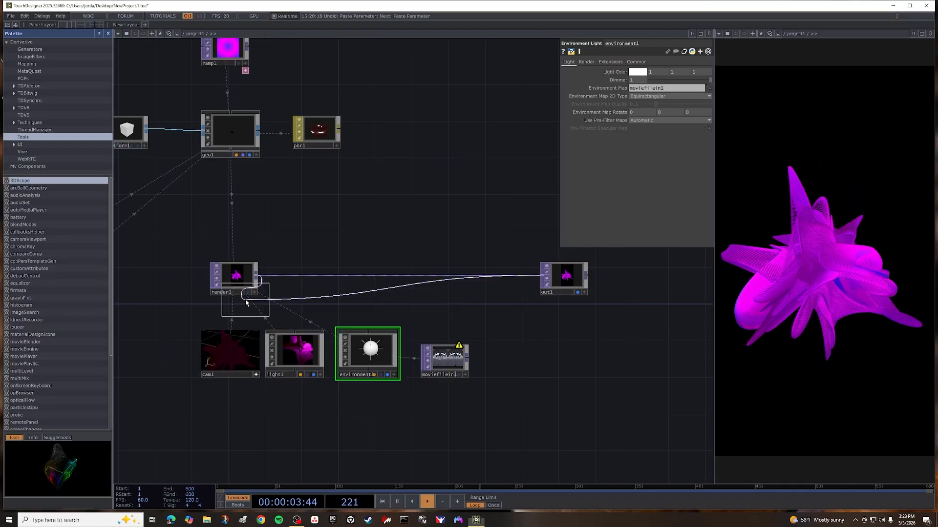
left_click(323, 277)
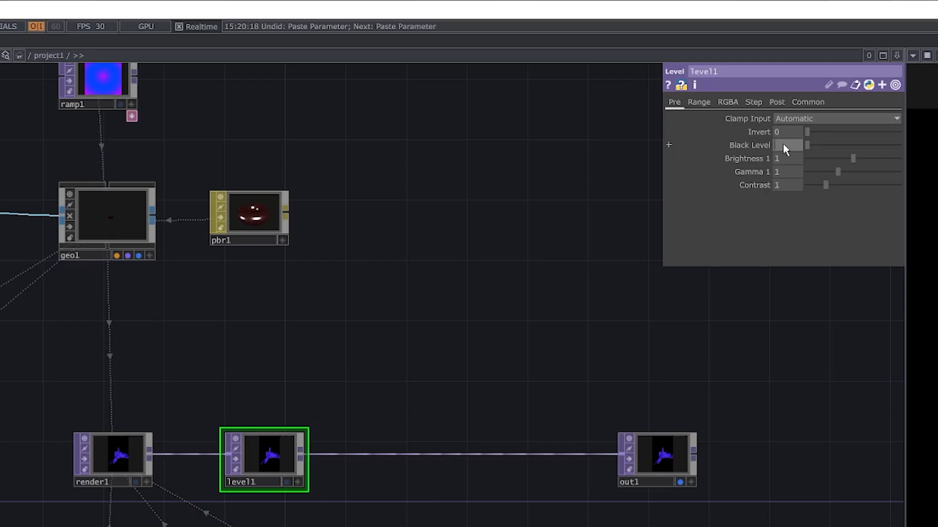
type("4")
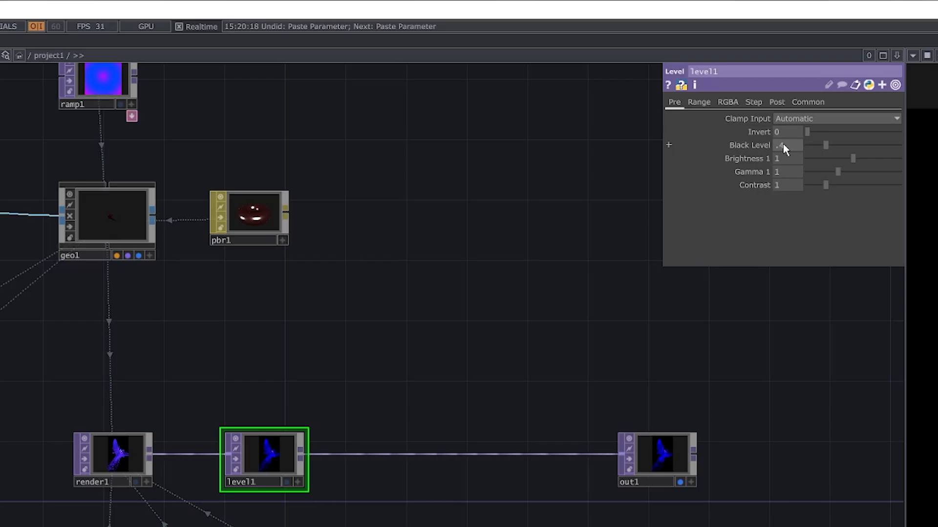
key("Return")
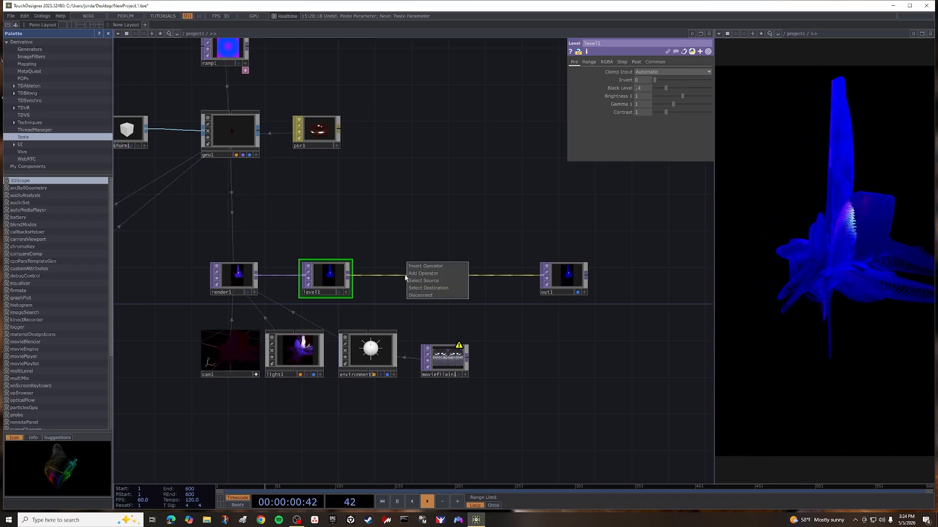
Insert a Bloom TOP on the wire between level1 and out1.
left_click(413, 267)
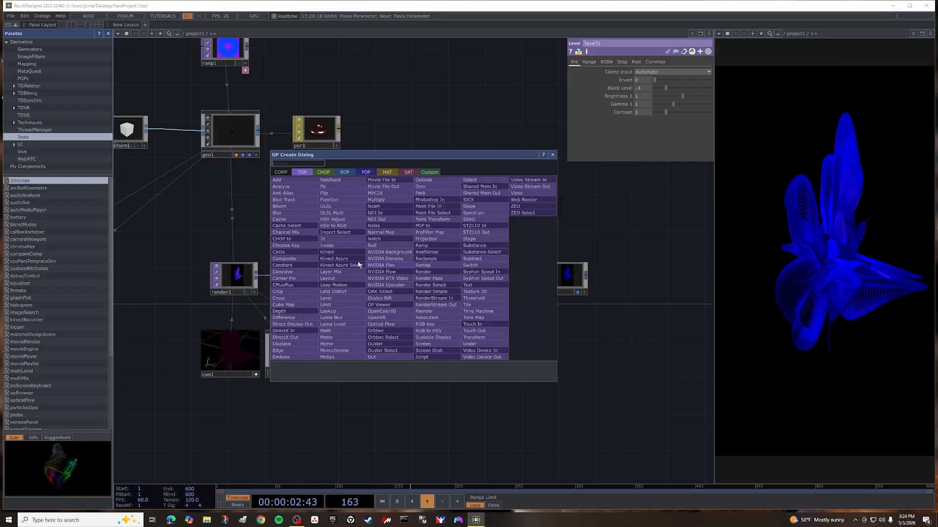
left_click(294, 207)
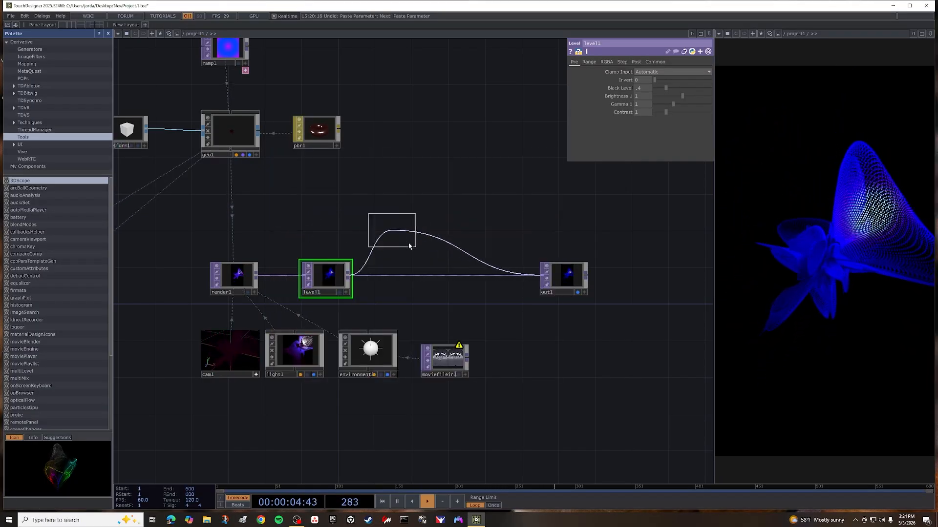
left_click(421, 278)
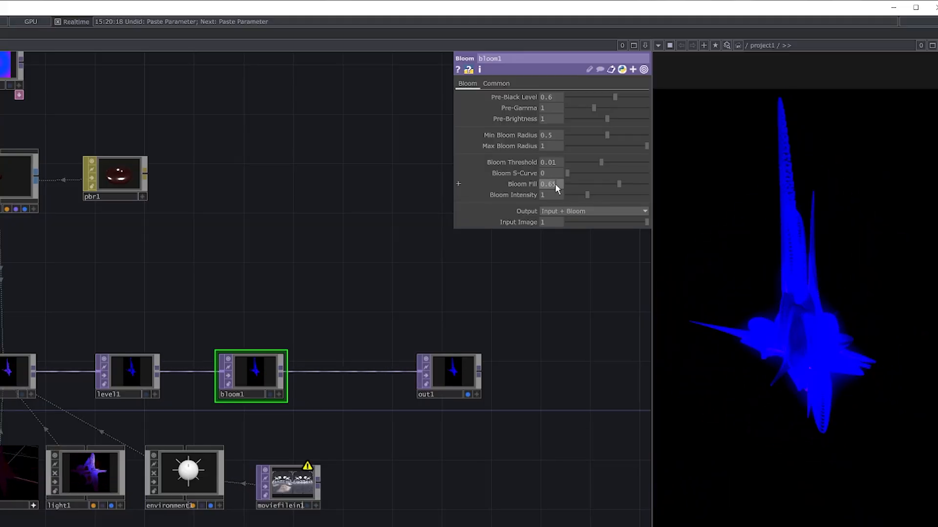
Try a Bloom Fill of 0.3 on bloom1, then raise it to about 0.654.
left_click(555, 183)
type("0.3")
key("Return")
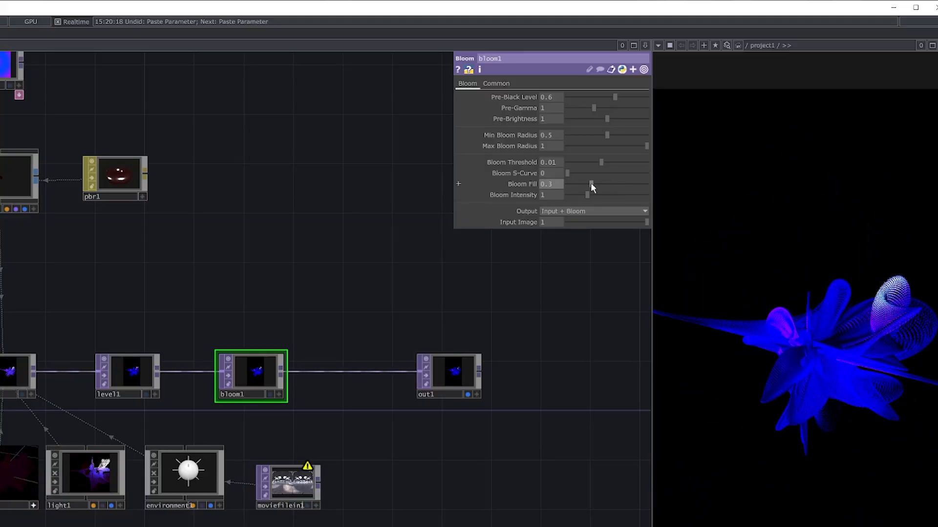
left_click_drag(591, 184, 619, 193)
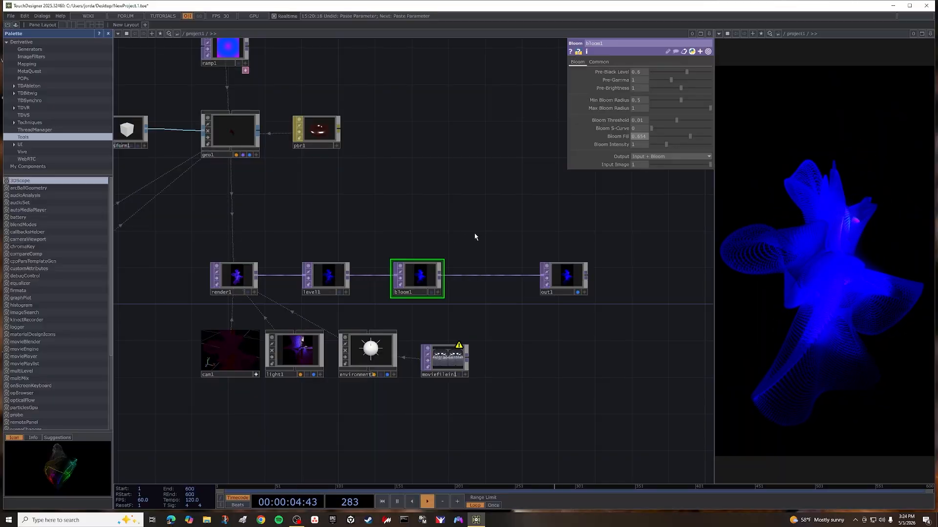
Move out1 close beside bloom1 to tidy the render chain.
scroll(484, 241, "down", 3)
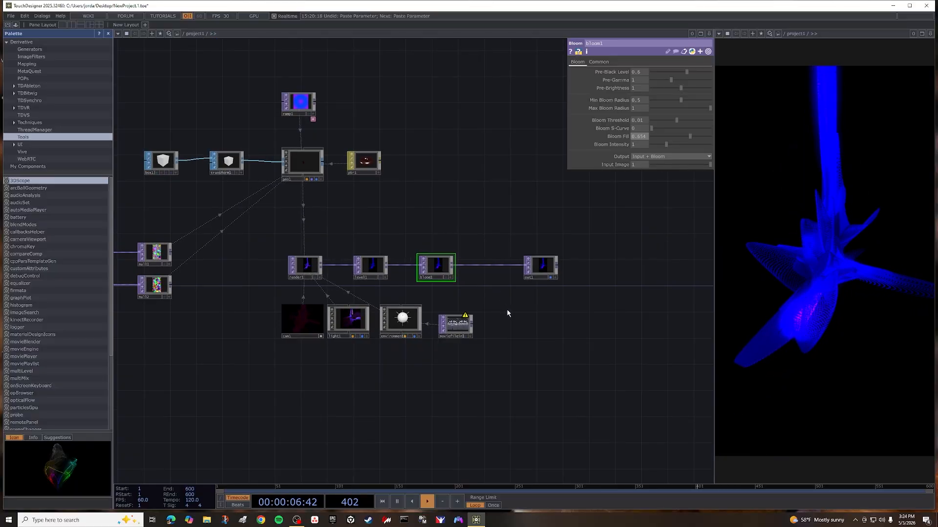
left_click_drag(533, 320, 631, 378)
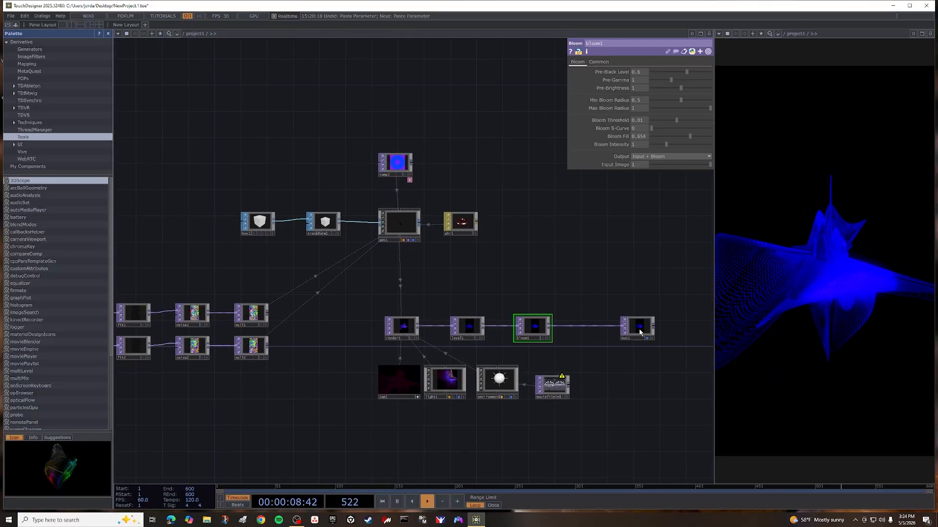
left_click_drag(631, 329, 566, 329)
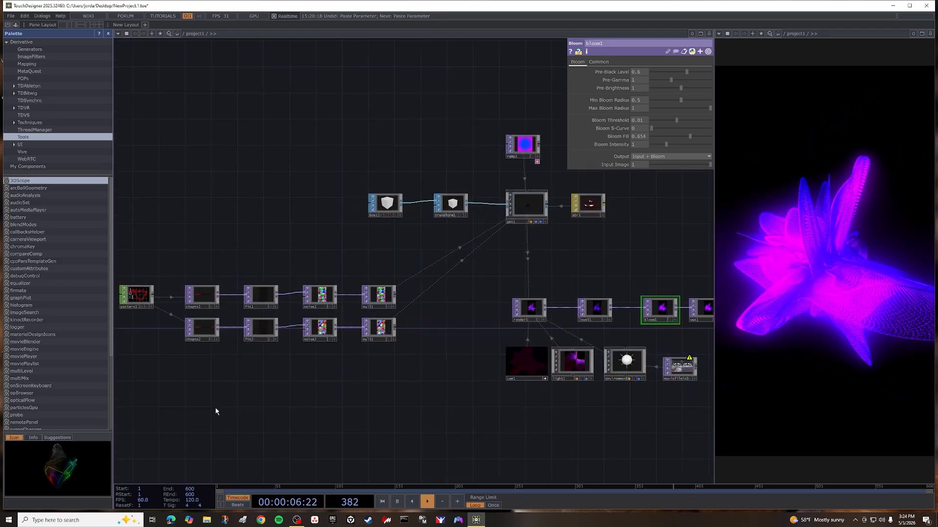
Adjust noise1's Exponent to about 3.43, Amplitude to about 1.54 and Period to about 0.19.
left_click_drag(267, 378, 447, 376)
scroll(289, 303, "down", 1)
scroll(287, 303, "up", 5)
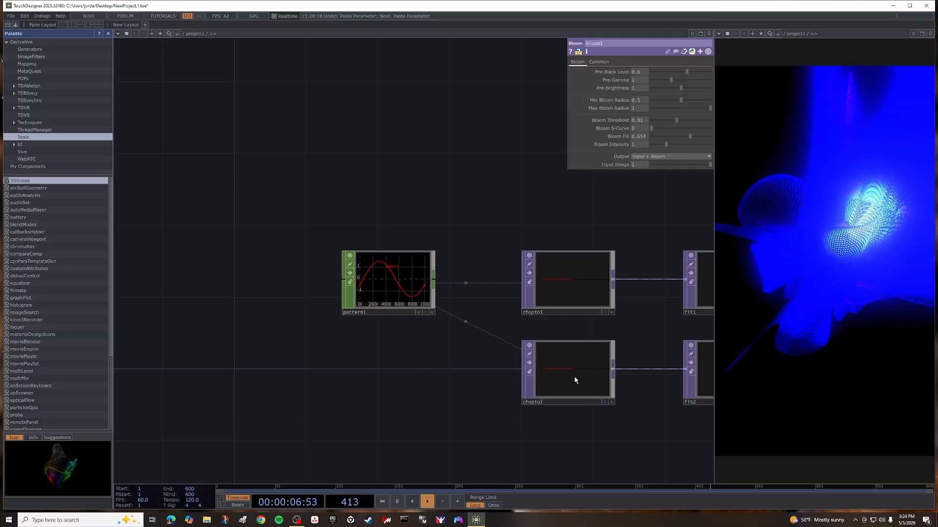
scroll(464, 423, "down", 2)
scroll(464, 423, "down", 3)
left_click_drag(625, 432, 277, 375)
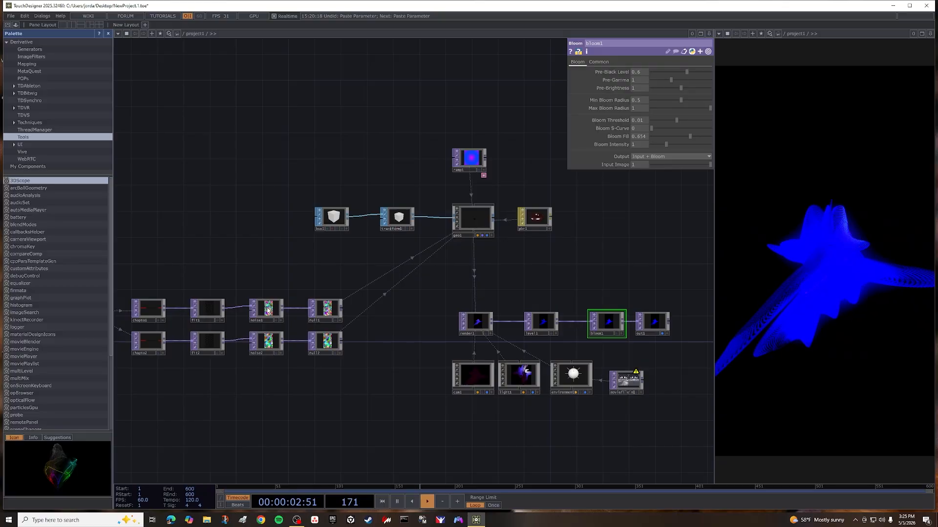
left_click(268, 310)
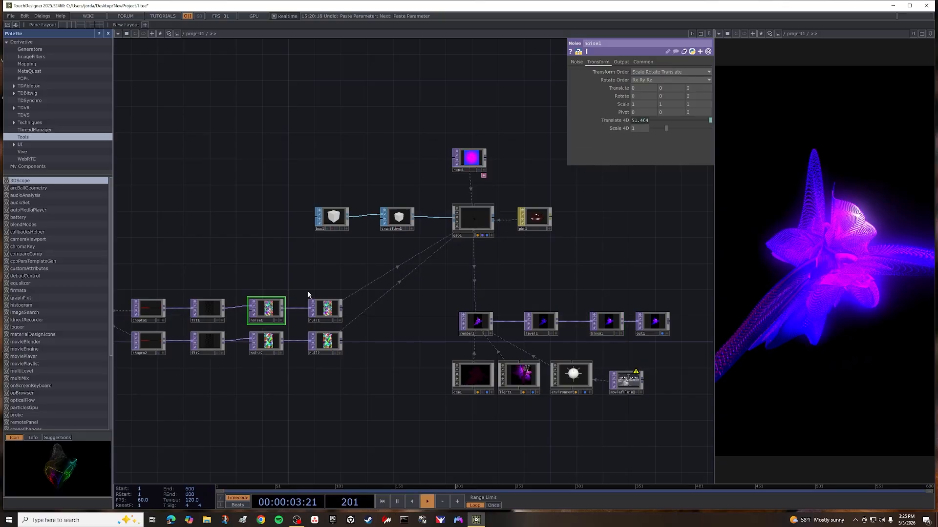
left_click(576, 62)
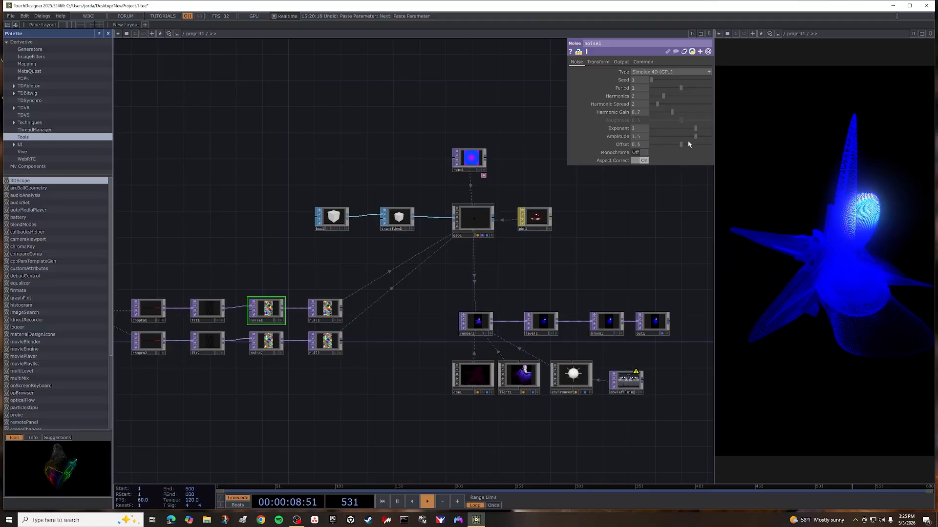
mouse_move(695, 136)
left_mouse_down()
mouse_move(676, 141)
mouse_move(697, 142)
mouse_move(687, 129)
mouse_move(724, 130)
mouse_move(701, 128)
left_mouse_up()
left_click_drag(668, 89, 658, 85)
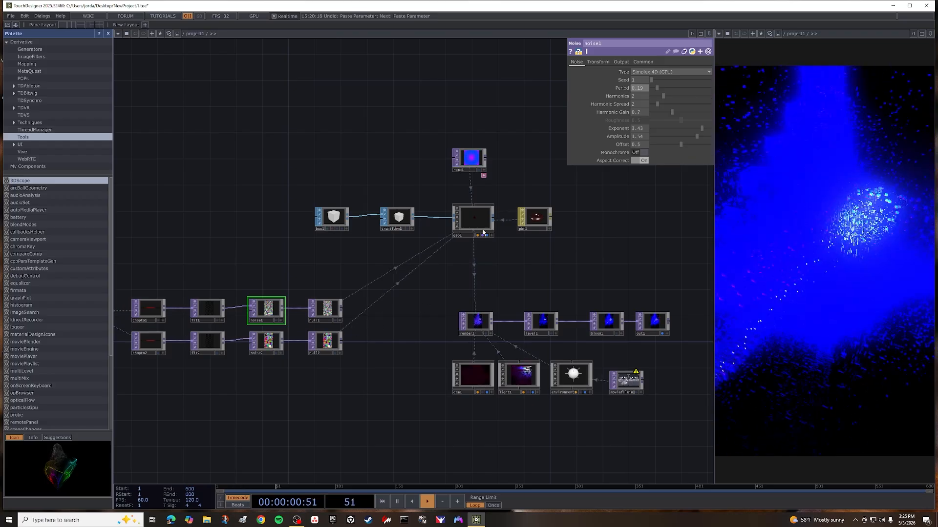
Lower the saturation of ramp1's blue colour key to a pale lavender and shift the hue of its magenta key.
left_click(478, 157)
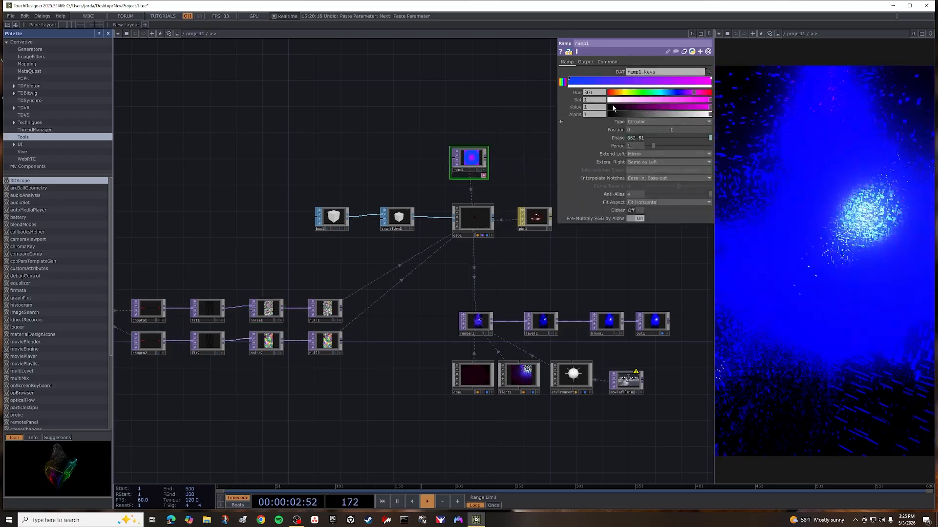
left_click(570, 79)
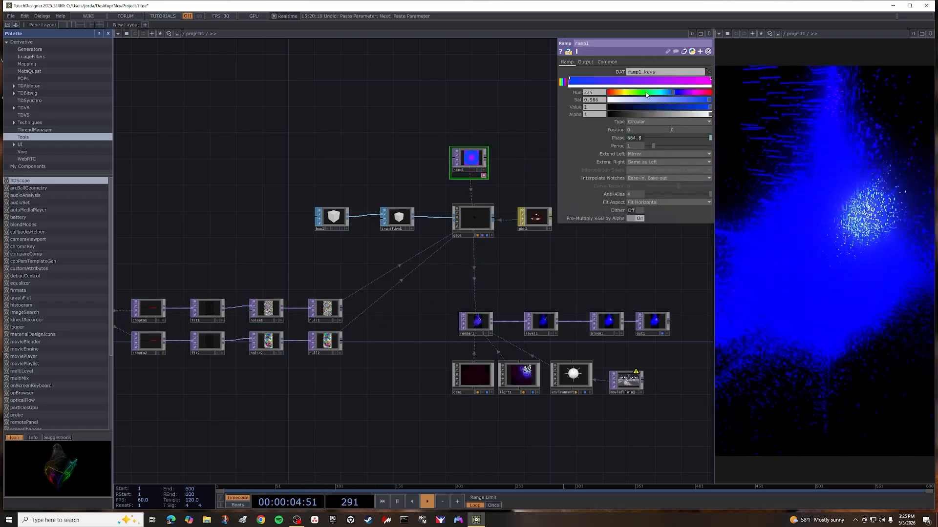
left_click_drag(693, 102, 634, 103)
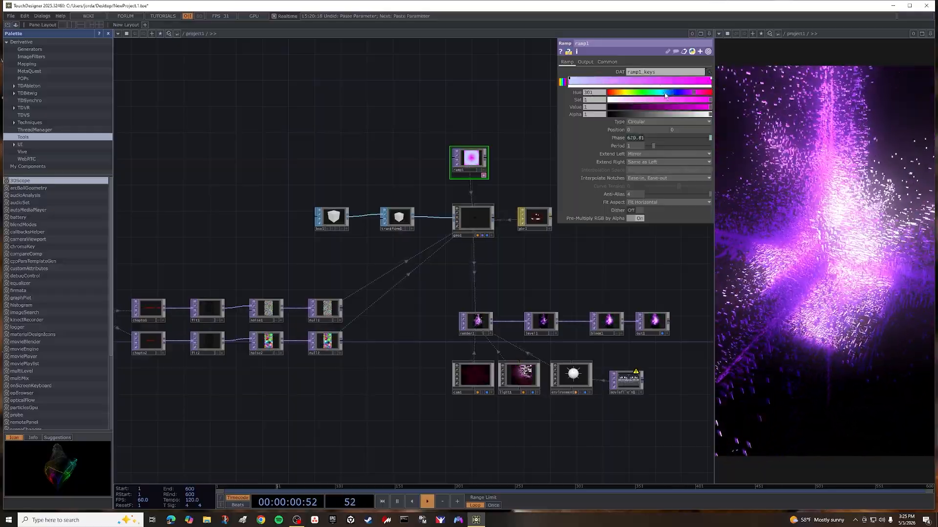
left_click_drag(665, 95, 638, 94)
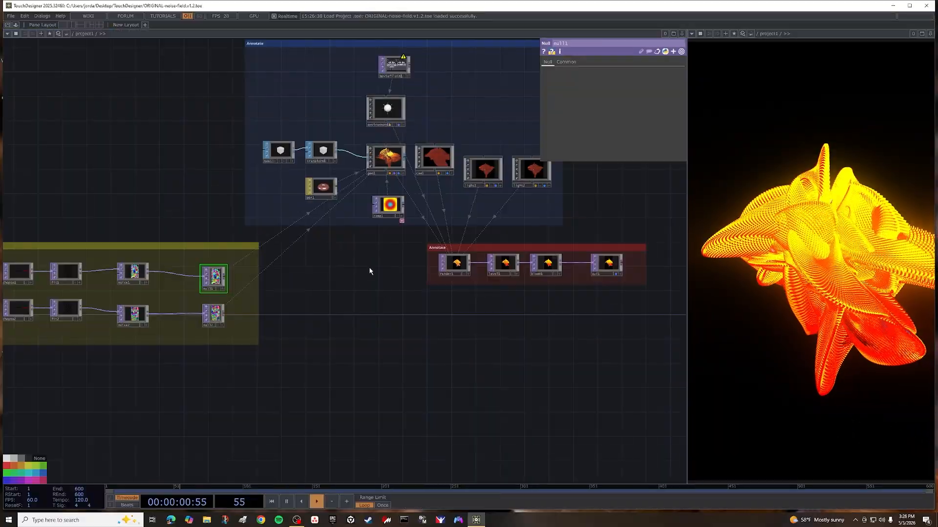
Reposition the yellow annotation box, together with the noise chains it holds, slightly within the network.
left_click_drag(335, 290, 390, 359)
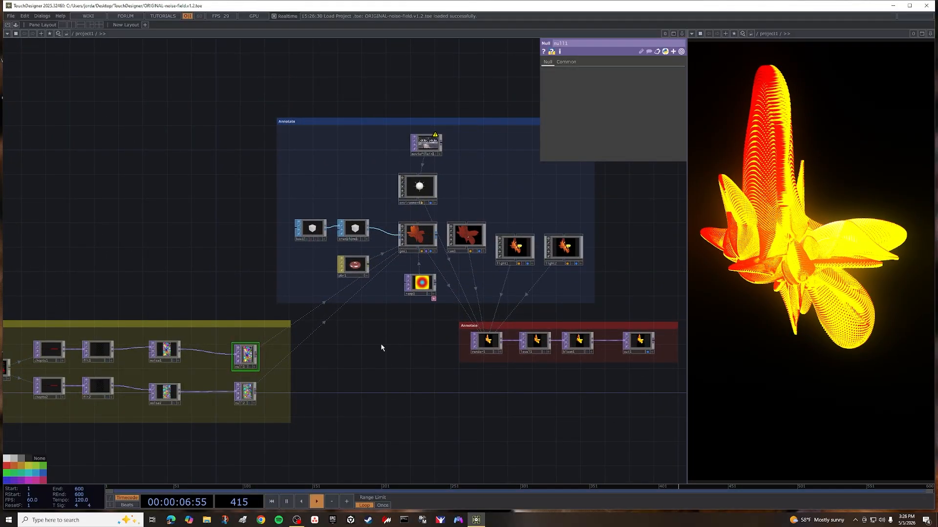
left_click_drag(364, 361, 485, 354)
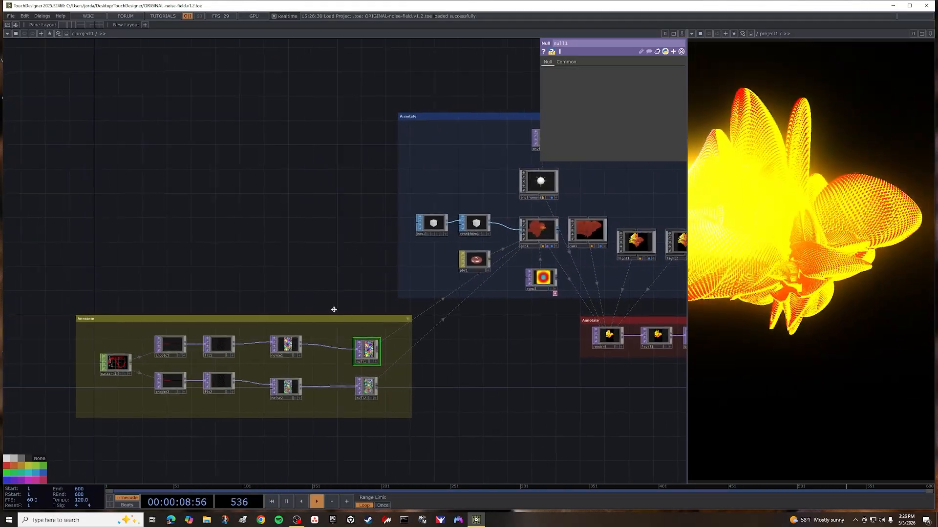
mouse_move(295, 319)
left_mouse_down()
mouse_move(249, 244)
mouse_move(280, 317)
left_mouse_up()
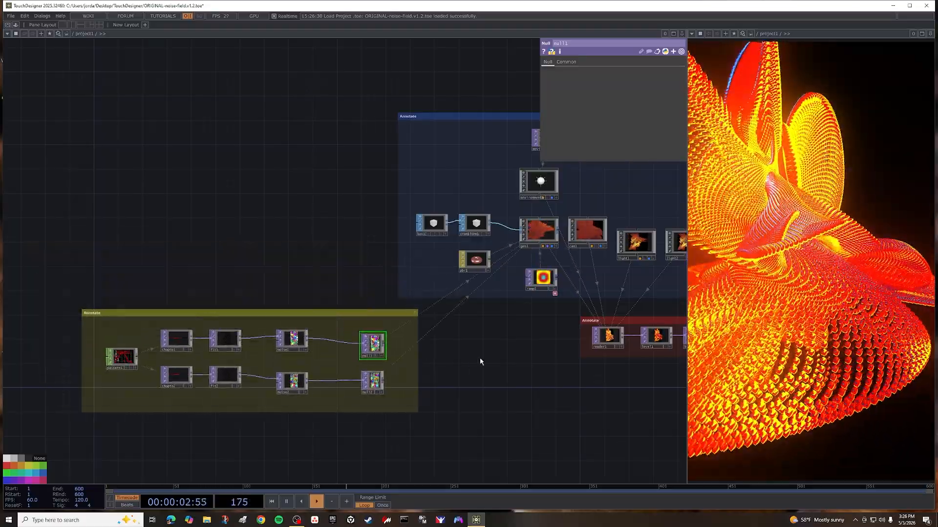
left_click_drag(498, 352, 325, 348)
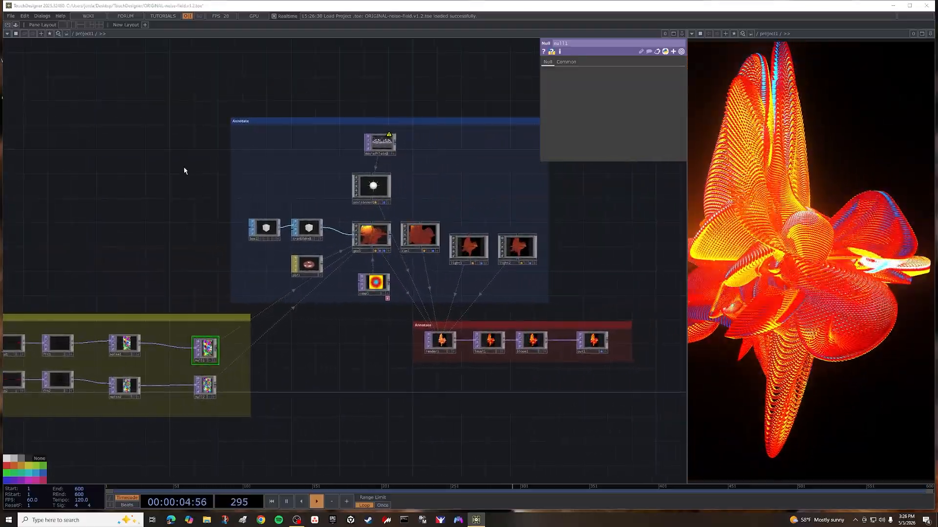
Check the COMP operator list for the Annotate component without adding an operator.
key("Tab")
left_click(50, 74)
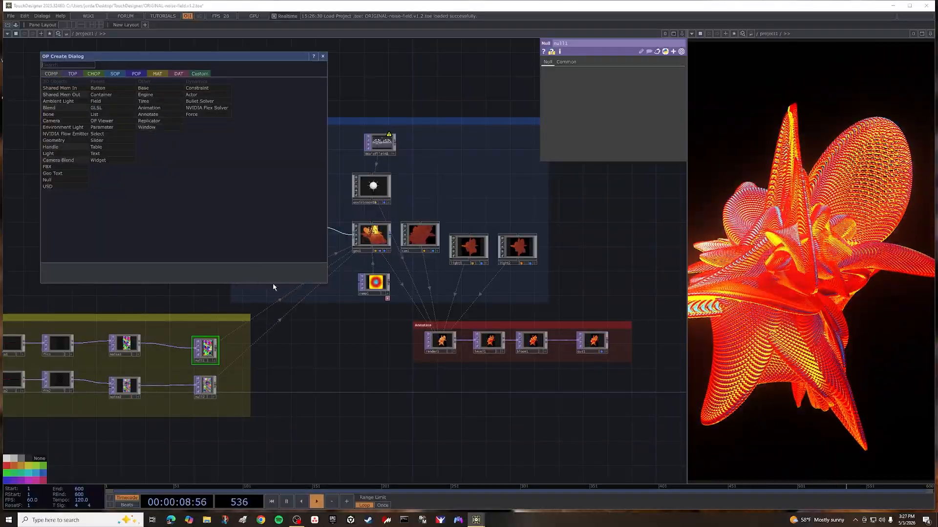
left_click(359, 353)
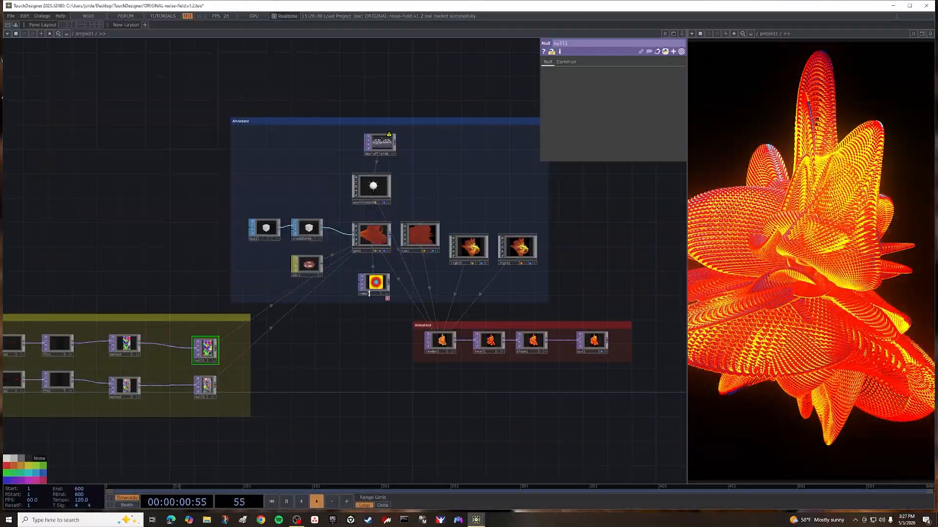
Try a much larger Period of about 7.6 on ramp1, then undo the change.
left_click(376, 285)
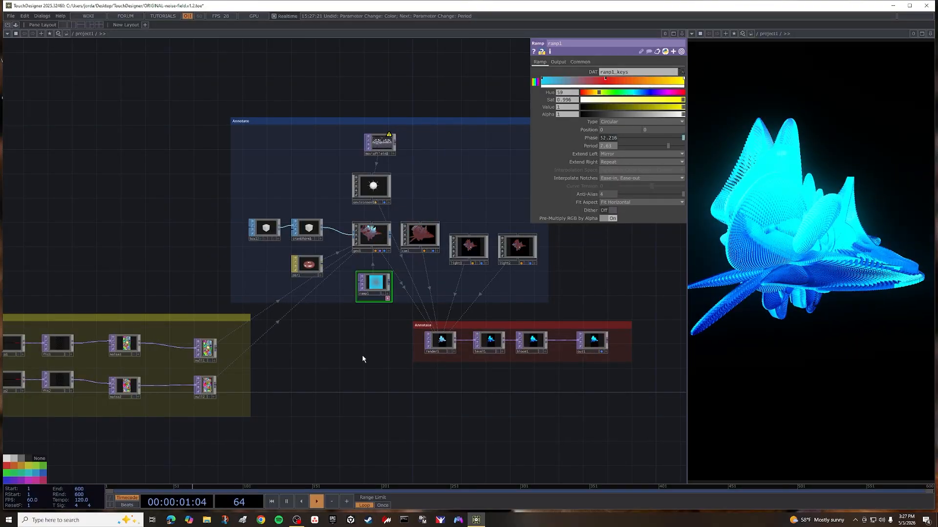
key("ctrl+z")
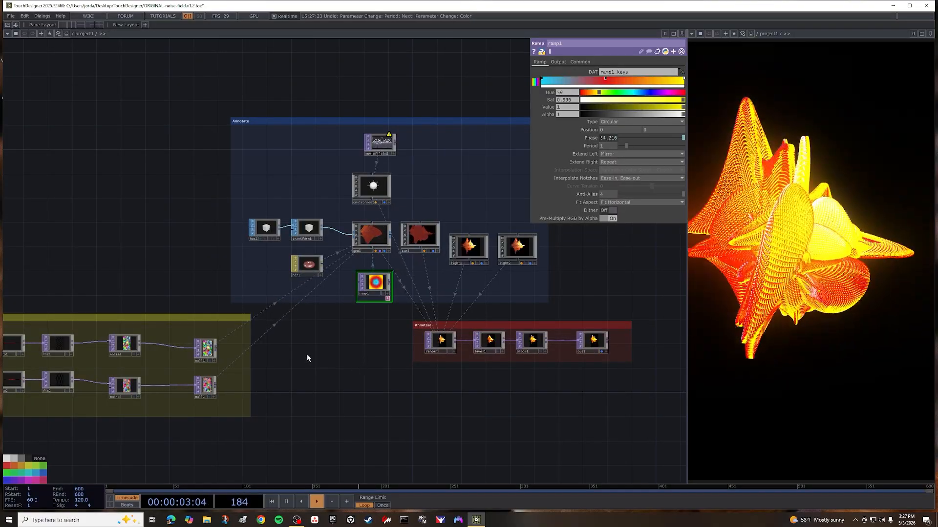
scroll(305, 371, "down", 2)
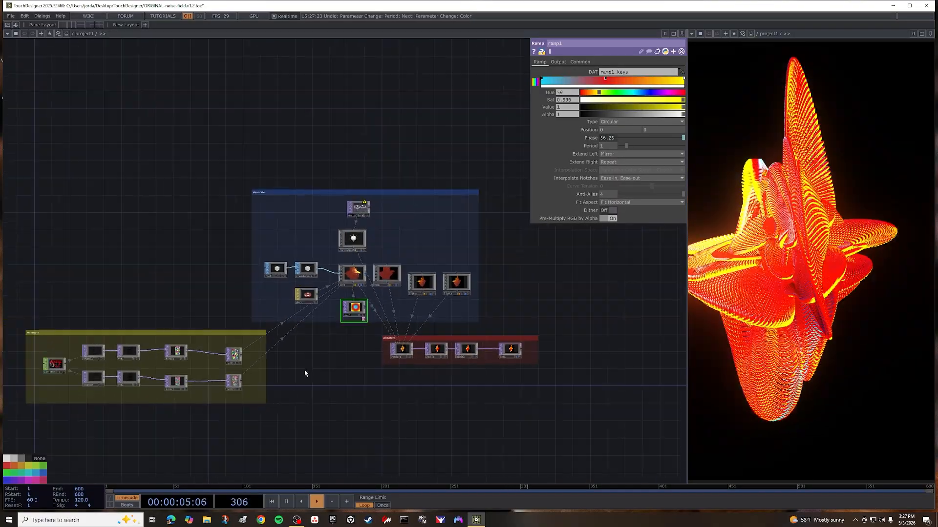
scroll(306, 369, "down", 2)
mouse_move(306, 370)
left_mouse_down()
mouse_move(339, 408)
mouse_move(311, 394)
mouse_move(391, 354)
mouse_move(319, 374)
left_mouse_up()
scroll(320, 374, "up", 3)
scroll(324, 373, "down", 5)
scroll(324, 374, "up", 3)
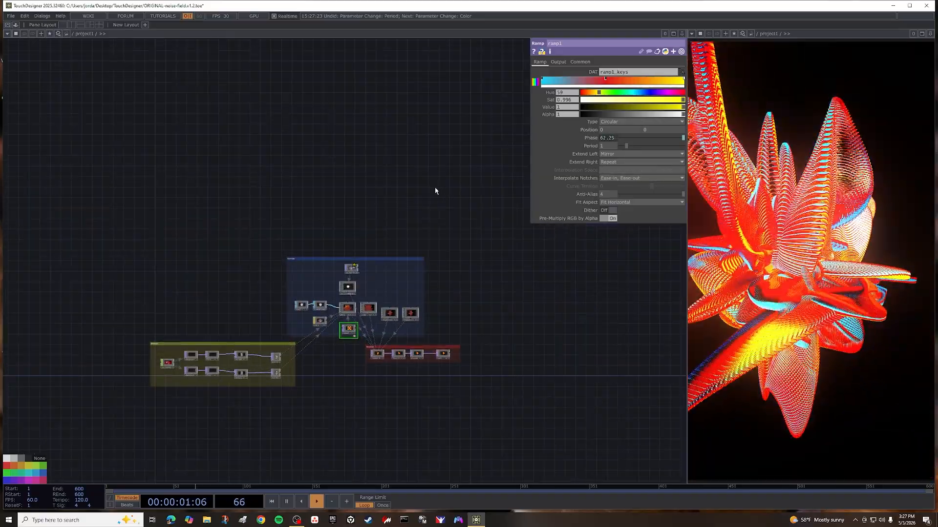
left_click(297, 521)
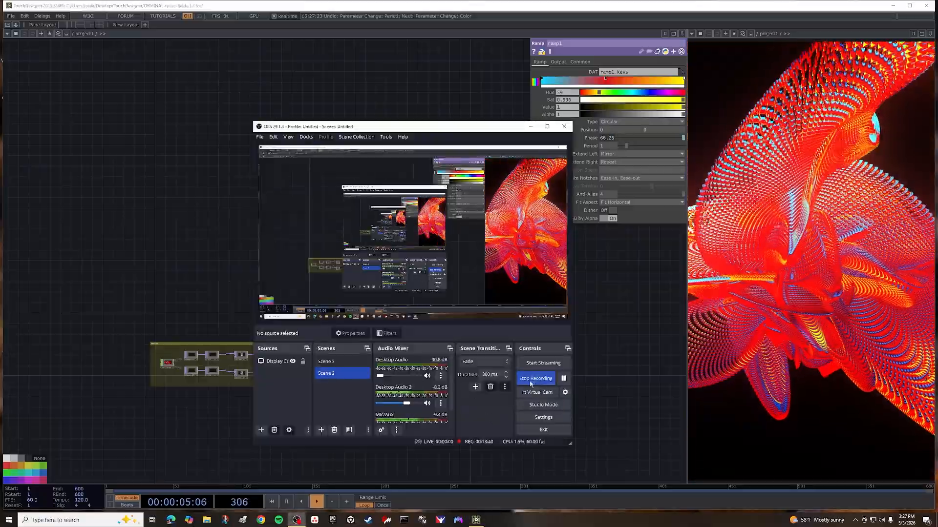